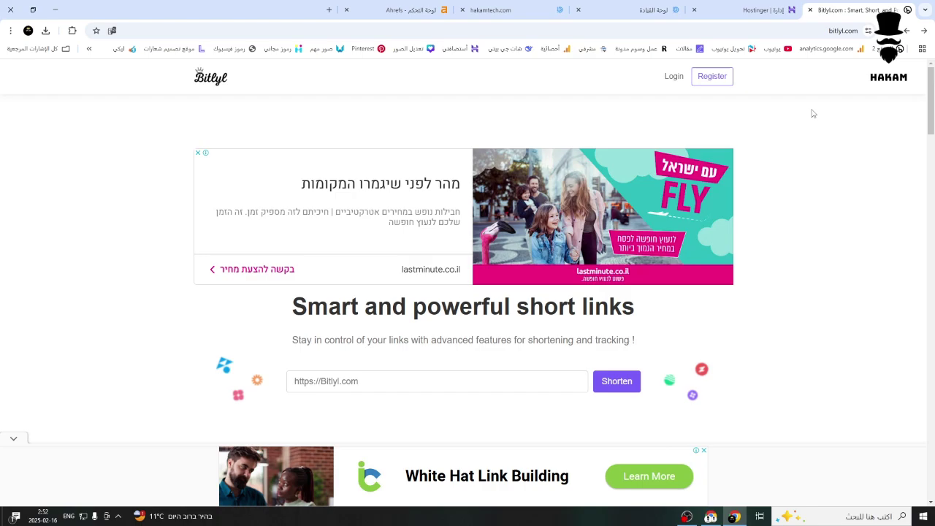
Step: Look over the Ahrefs dashboard, scrolling through its content
{"action": "left_click", "coordinate": [415, 8]}
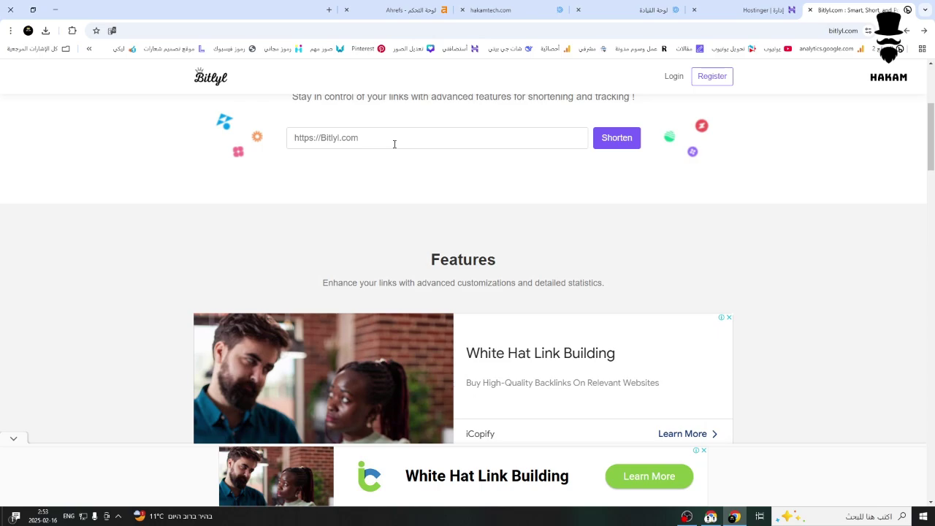
{"action": "scroll", "coordinate": [394, 144], "scroll_direction": "down", "scroll_amount": 5}
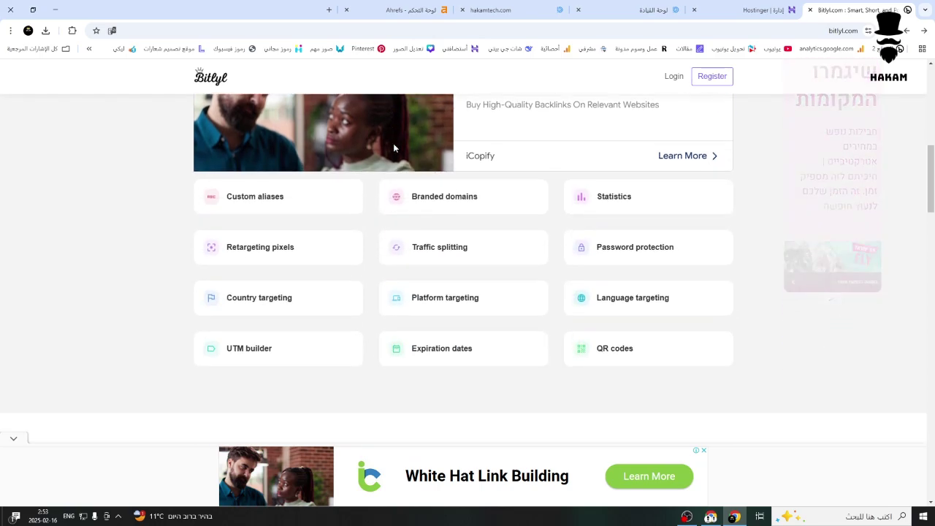
{"action": "scroll", "coordinate": [391, 230], "scroll_direction": "down", "scroll_amount": 4}
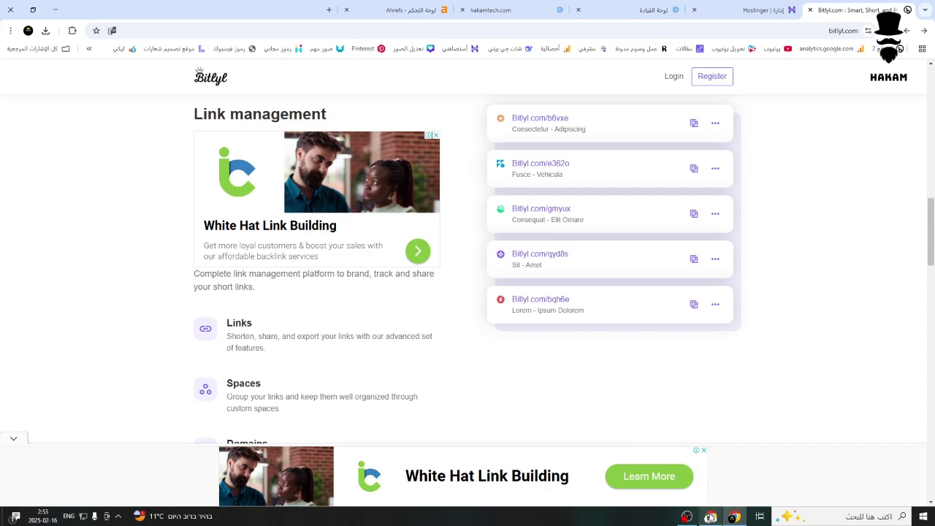
{"action": "left_click", "coordinate": [709, 517]}
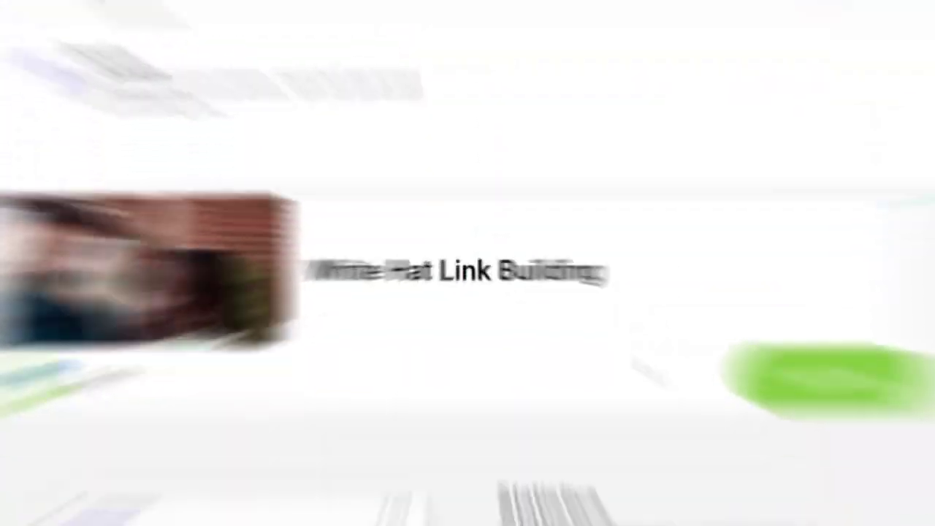
{"action": "scroll", "coordinate": [578, 329], "scroll_direction": "up", "scroll_amount": 5}
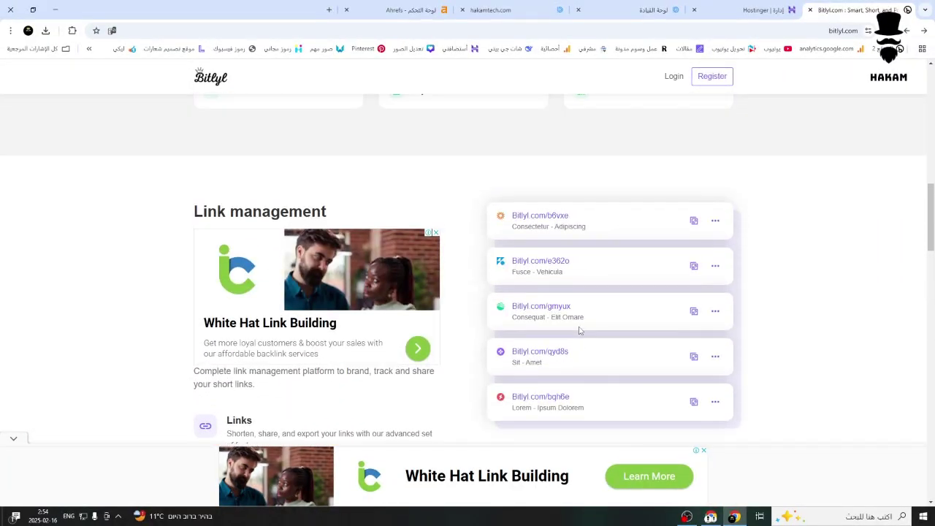
Step: Scroll through the hakamtech.com shortener landing page
{"action": "left_click", "coordinate": [526, 11]}
{"action": "scroll", "coordinate": [399, 267], "scroll_direction": "down", "scroll_amount": 2}
{"action": "scroll", "coordinate": [399, 267], "scroll_direction": "down", "scroll_amount": 10}
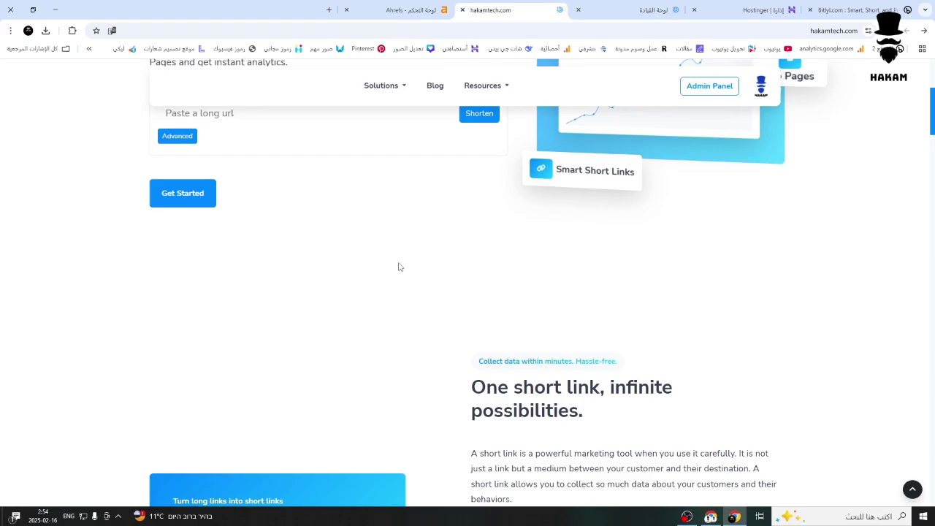
{"action": "scroll", "coordinate": [399, 266], "scroll_direction": "down", "scroll_amount": 3}
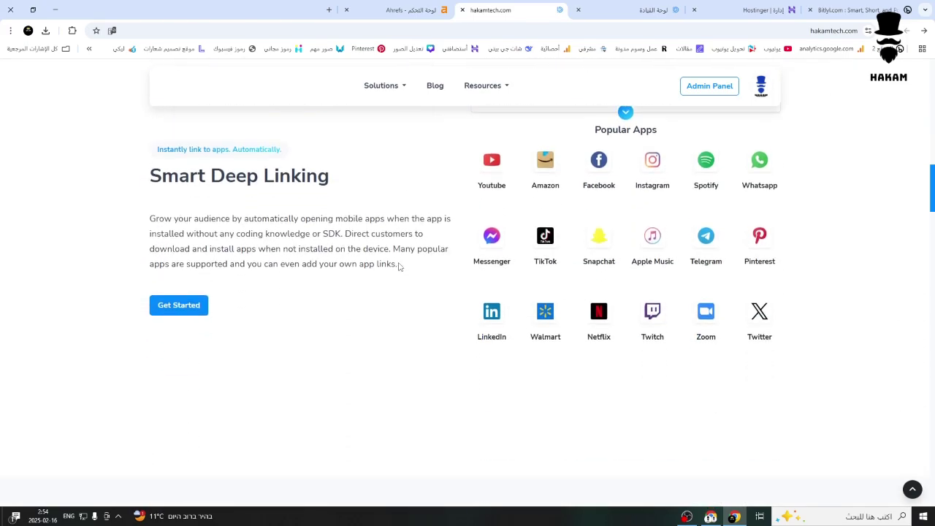
{"action": "scroll", "coordinate": [614, 306], "scroll_direction": "up", "scroll_amount": 2}
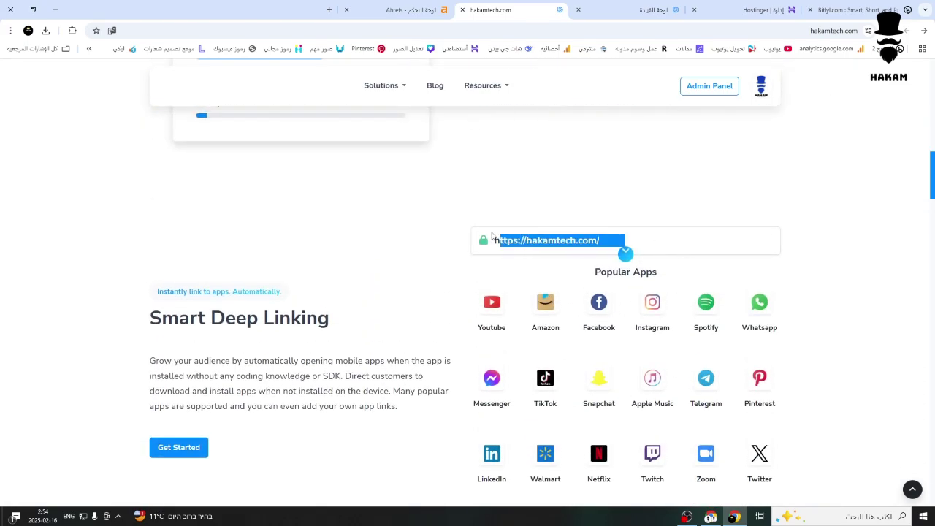
{"action": "scroll", "coordinate": [408, 242], "scroll_direction": "up", "scroll_amount": 2}
{"action": "scroll", "coordinate": [407, 241], "scroll_direction": "up", "scroll_amount": 8}
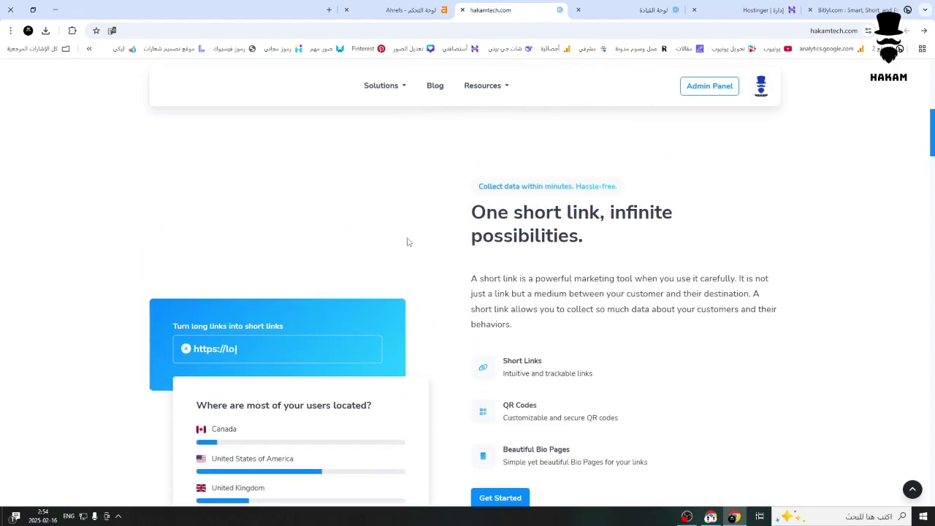
{"action": "scroll", "coordinate": [390, 251], "scroll_direction": "down", "scroll_amount": 10}
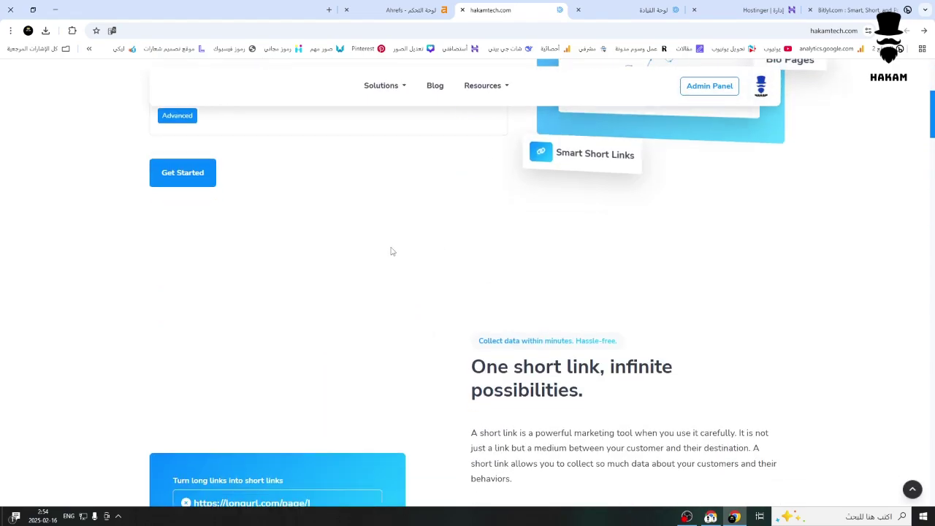
{"action": "scroll", "coordinate": [390, 251], "scroll_direction": "up", "scroll_amount": 6}
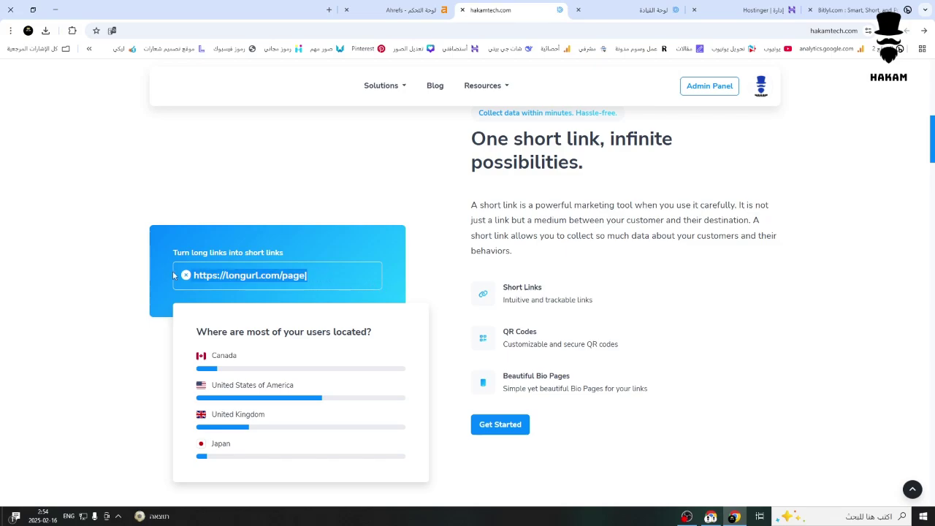
{"action": "scroll", "coordinate": [382, 274], "scroll_direction": "down", "scroll_amount": 4}
{"action": "scroll", "coordinate": [382, 276], "scroll_direction": "down", "scroll_amount": 15}
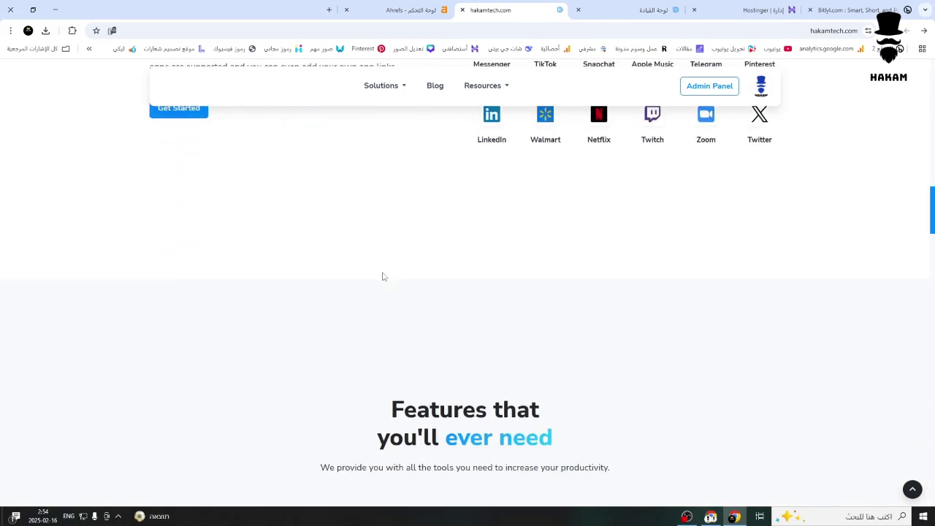
{"action": "scroll", "coordinate": [382, 275], "scroll_direction": "down", "scroll_amount": 7}
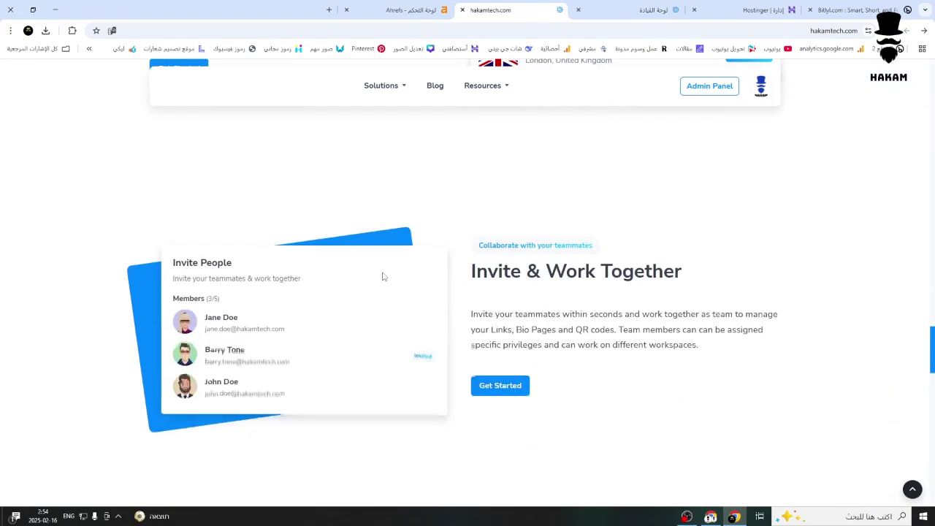
{"action": "scroll", "coordinate": [382, 273], "scroll_direction": "up", "scroll_amount": 2}
Step: Highlight the sample team members' names and e-mails, then go to the لوحة القيادة dashboard
{"action": "left_click_drag", "start_coordinate": [289, 239], "coordinate": [201, 235]}
{"action": "left_click_drag", "start_coordinate": [290, 264], "coordinate": [200, 250]}
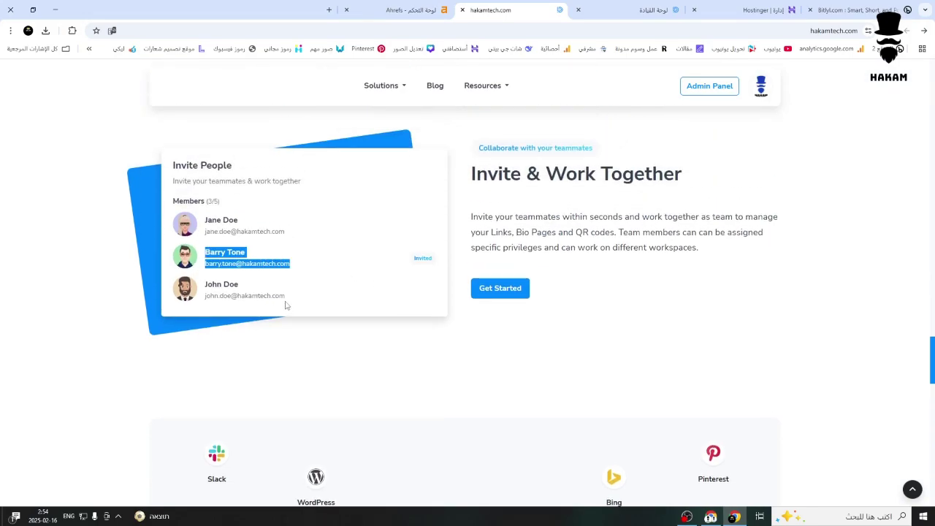
{"action": "left_click_drag", "start_coordinate": [290, 299], "coordinate": [193, 294]}
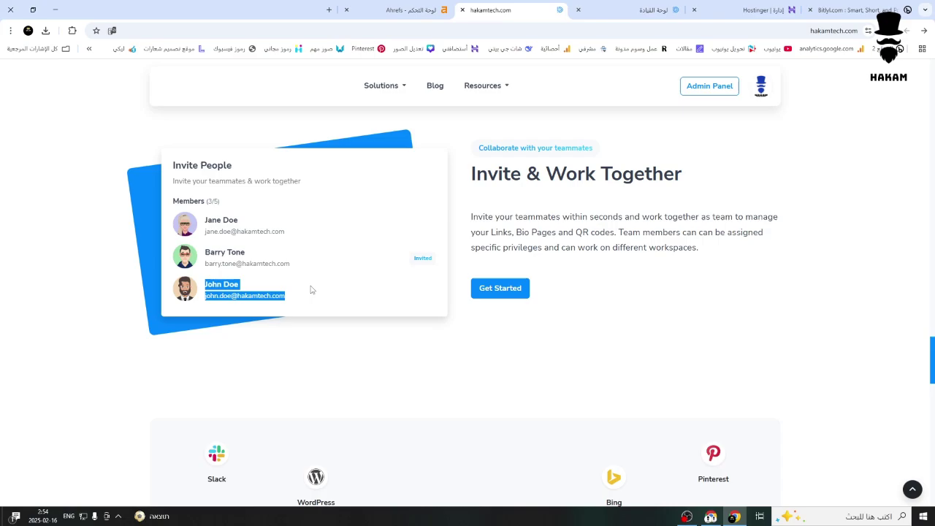
{"action": "left_click", "coordinate": [639, 9]}
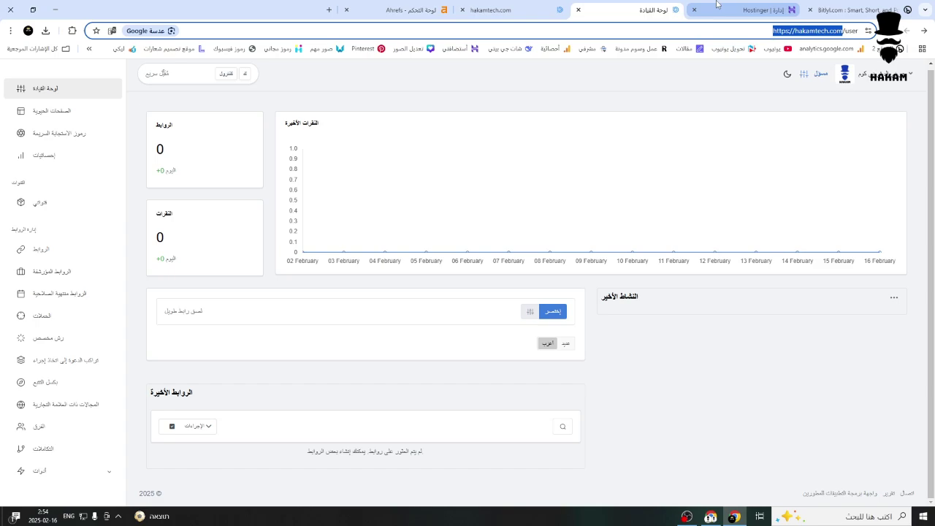
Step: Open the hakamtech.com File Manager from the Hostinger site Overview
{"action": "left_click", "coordinate": [752, 10]}
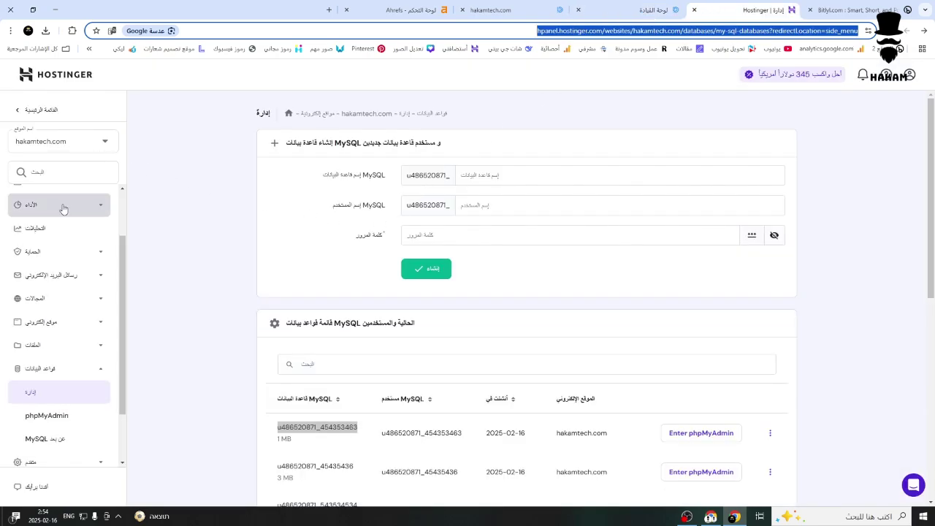
{"action": "scroll", "coordinate": [62, 210], "scroll_direction": "up", "scroll_amount": 2}
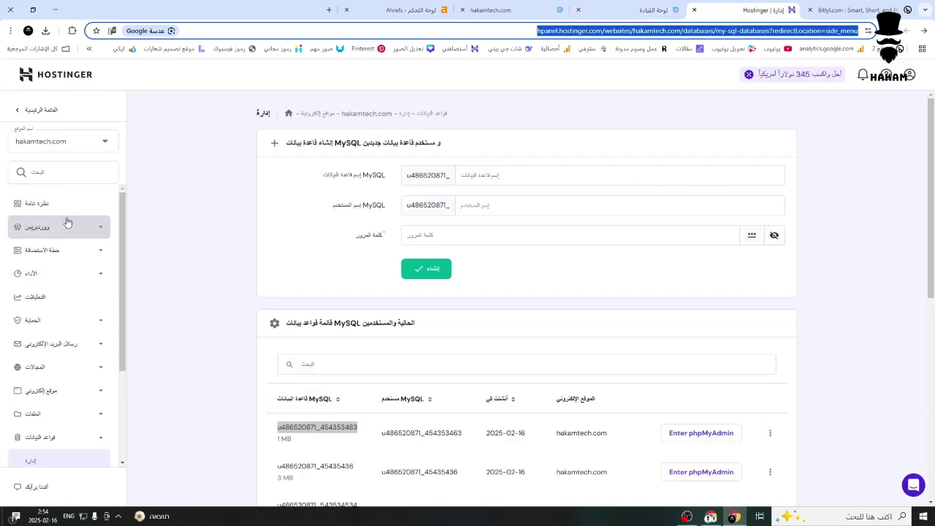
{"action": "left_click", "coordinate": [66, 206]}
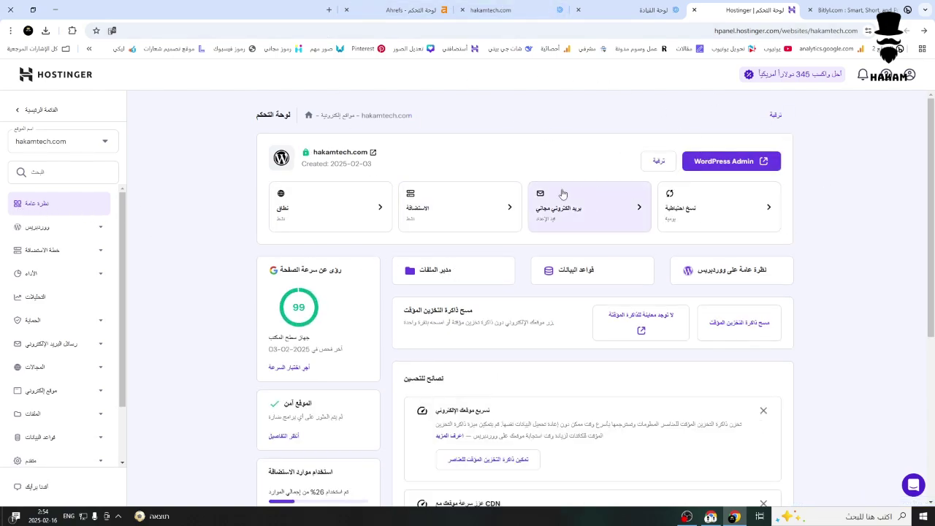
{"action": "left_click", "coordinate": [473, 272]}
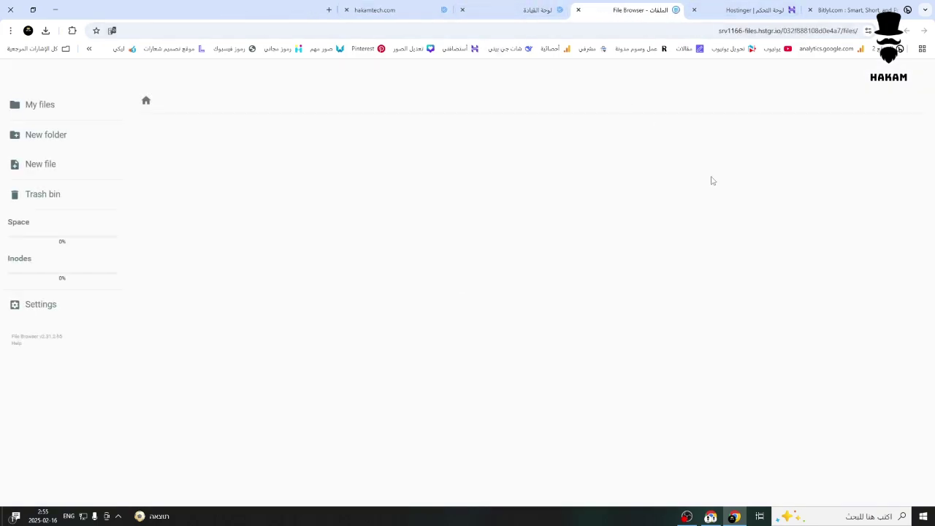
Step: Permanently delete all 17 items inside public_html
{"action": "double_click", "coordinate": [240, 196]}
{"action": "left_click", "coordinate": [253, 200]}
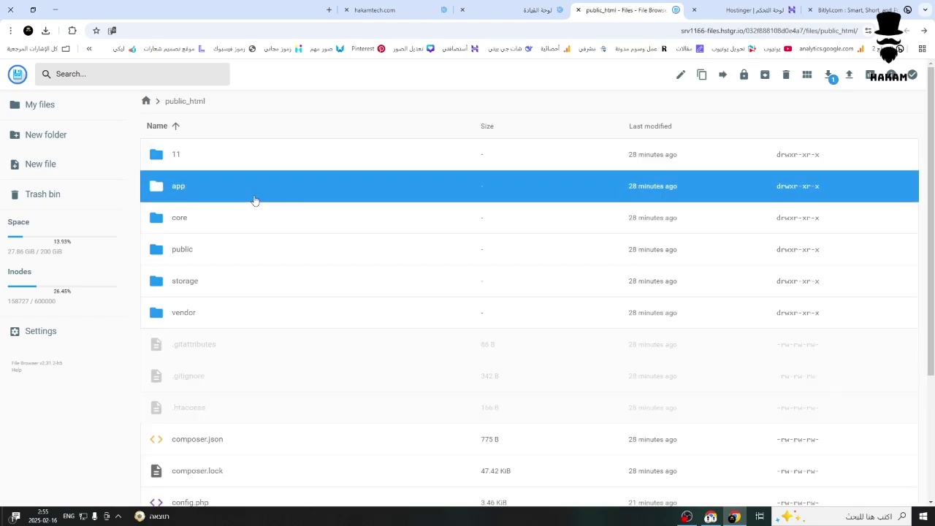
{"action": "key", "text": "ctrl+a"}
{"action": "right_click", "coordinate": [254, 202]}
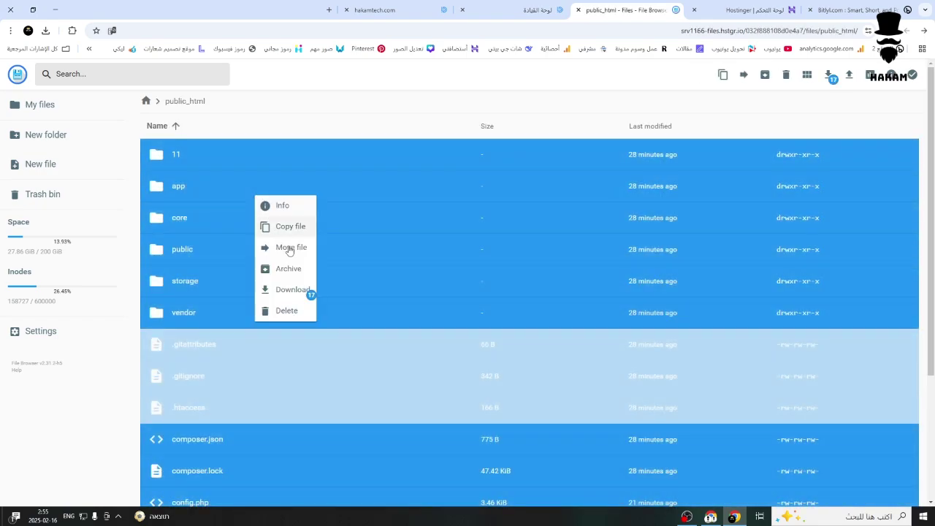
{"action": "left_click", "coordinate": [290, 313]}
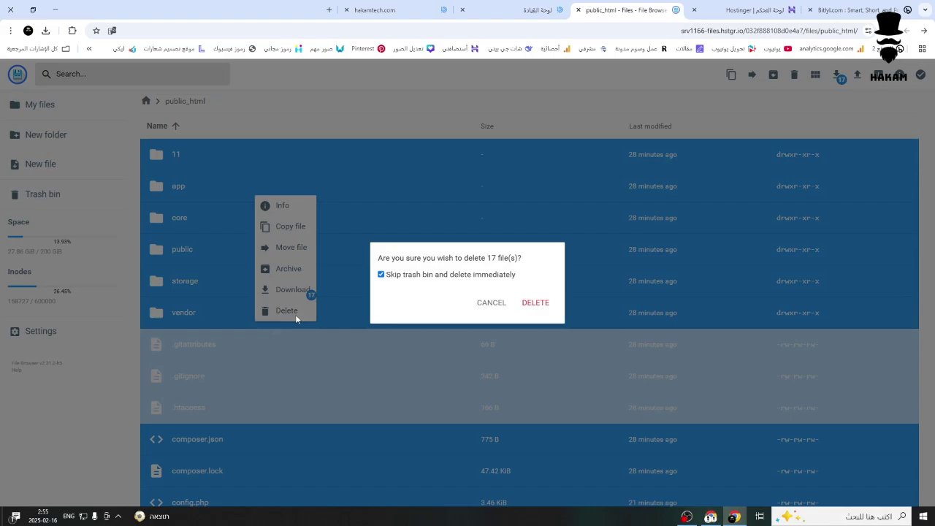
{"action": "left_click", "coordinate": [548, 305]}
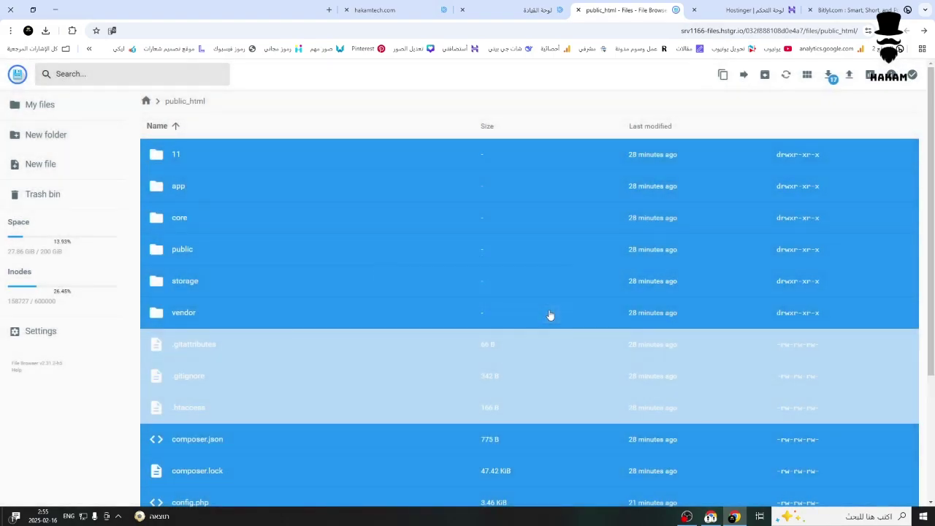
Step: Upload the main archive from the Desktop into public_html, then return to Bitlyl
{"action": "left_click", "coordinate": [857, 74]}
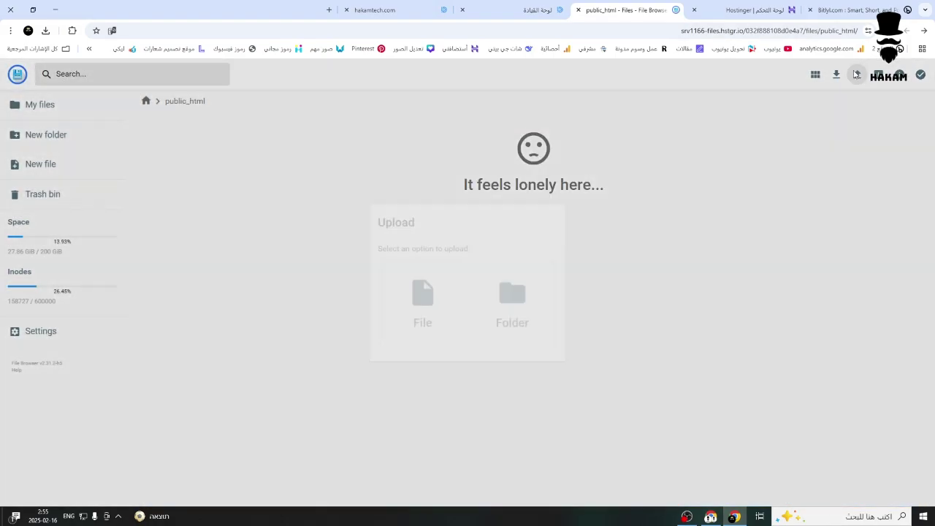
{"action": "left_click", "coordinate": [443, 290]}
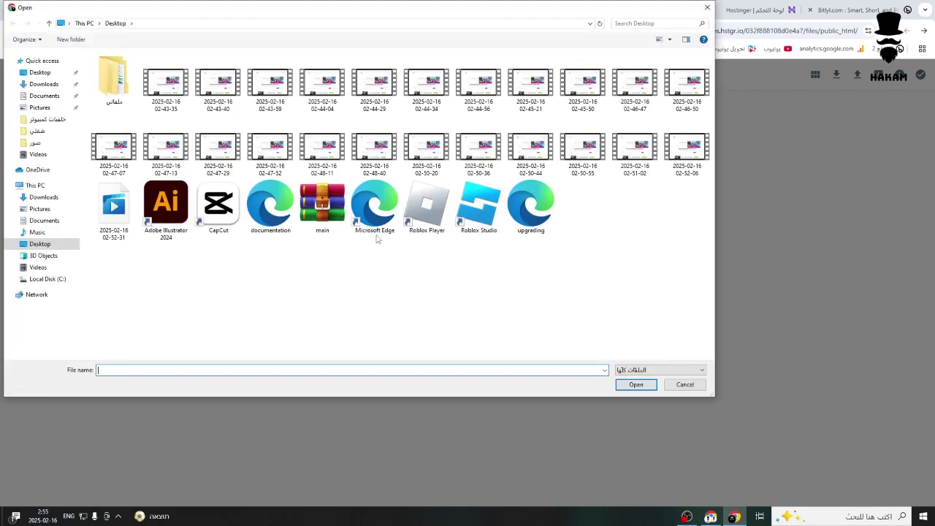
{"action": "double_click", "coordinate": [321, 210]}
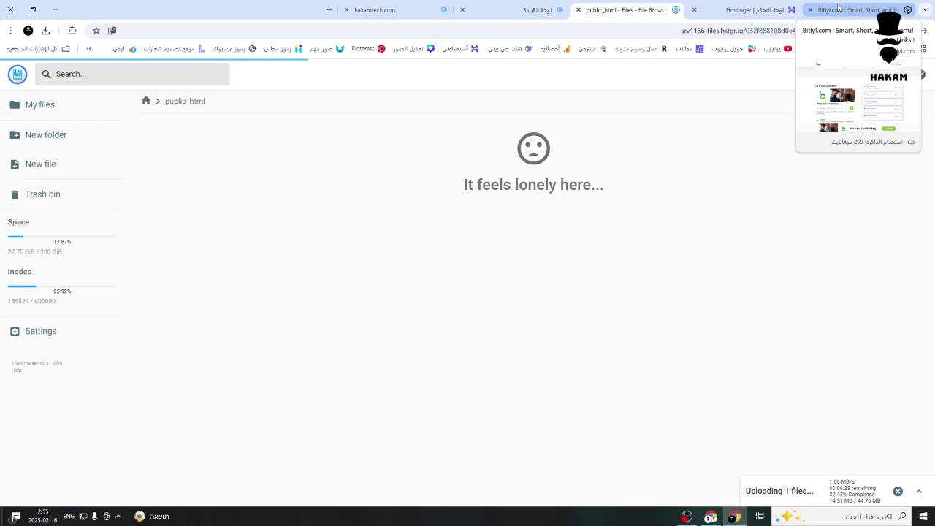
{"action": "left_click", "coordinate": [838, 9]}
{"action": "left_click", "coordinate": [684, 29]}
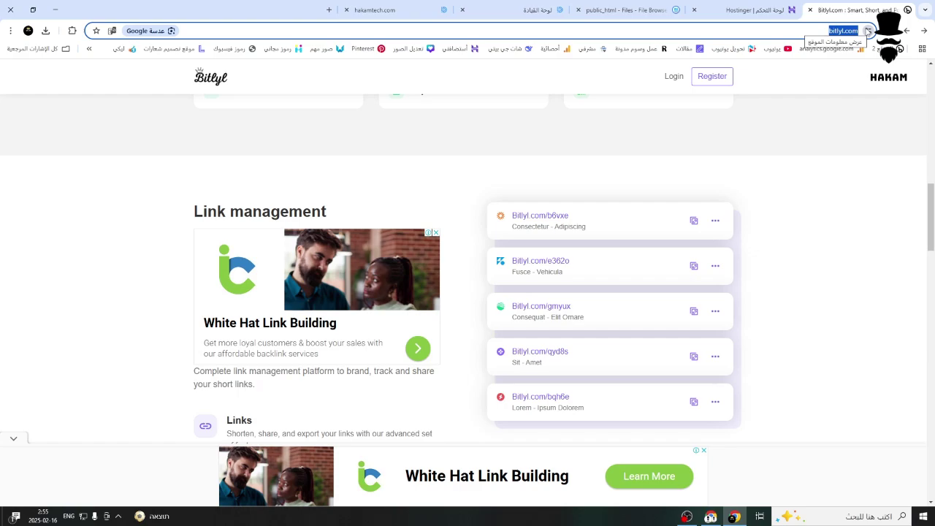
Step: Search Google for 'bitlyl' from the address bar
{"action": "left_click", "coordinate": [840, 31]}
{"action": "left_click_drag", "start_coordinate": [828, 31], "coordinate": [840, 30]}
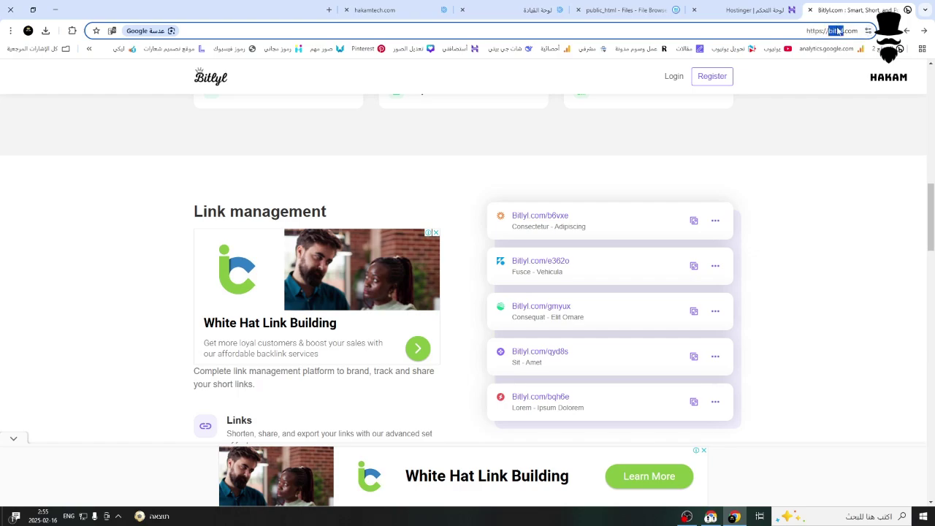
{"action": "key", "text": "ctrl+a"}
{"action": "type", "text": "bitlyl"}
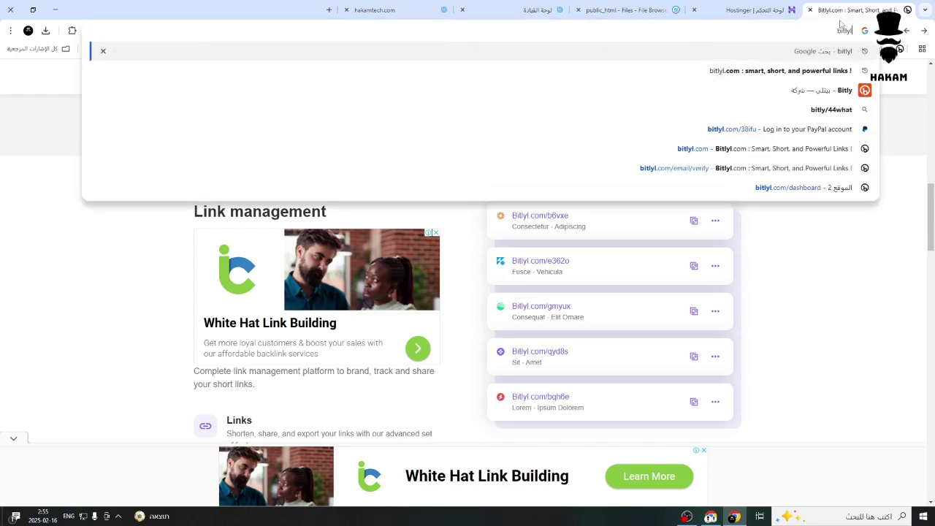
{"action": "key", "text": "Return"}
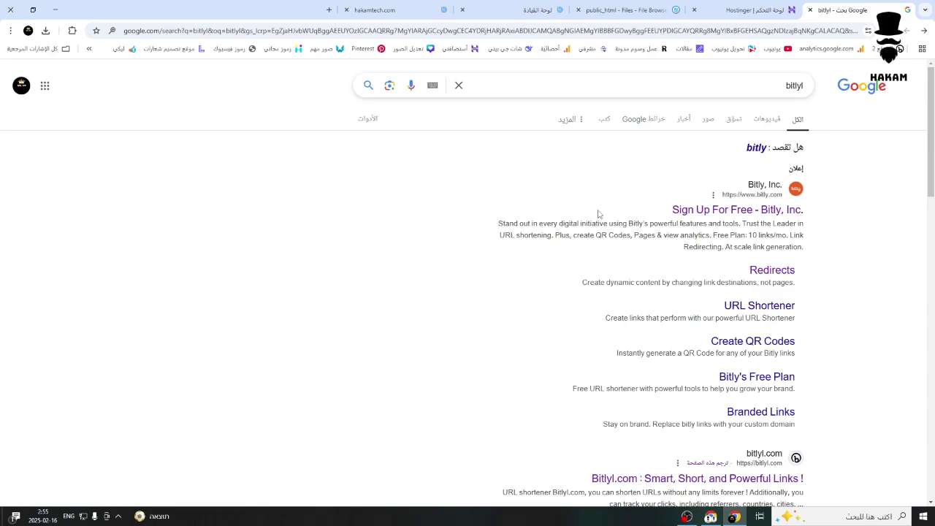
Step: Open the Bitly ad result and look over its sign-up page
{"action": "left_click_drag", "start_coordinate": [597, 213], "coordinate": [853, 173]}
{"action": "left_click", "coordinate": [601, 208]}
{"action": "left_click_drag", "start_coordinate": [601, 208], "coordinate": [832, 165]}
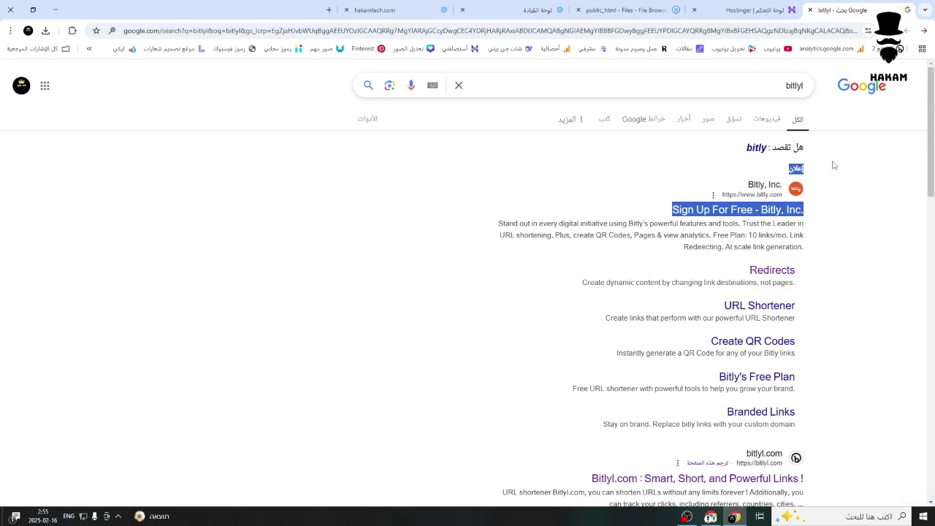
{"action": "left_click", "coordinate": [701, 210]}
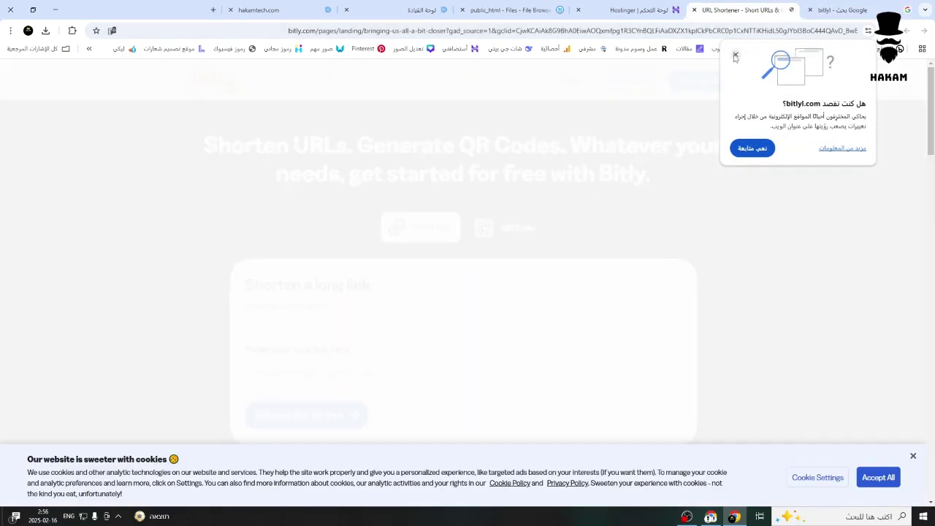
{"action": "scroll", "coordinate": [428, 304], "scroll_direction": "down", "scroll_amount": 3}
{"action": "scroll", "coordinate": [428, 304], "scroll_direction": "down", "scroll_amount": 3}
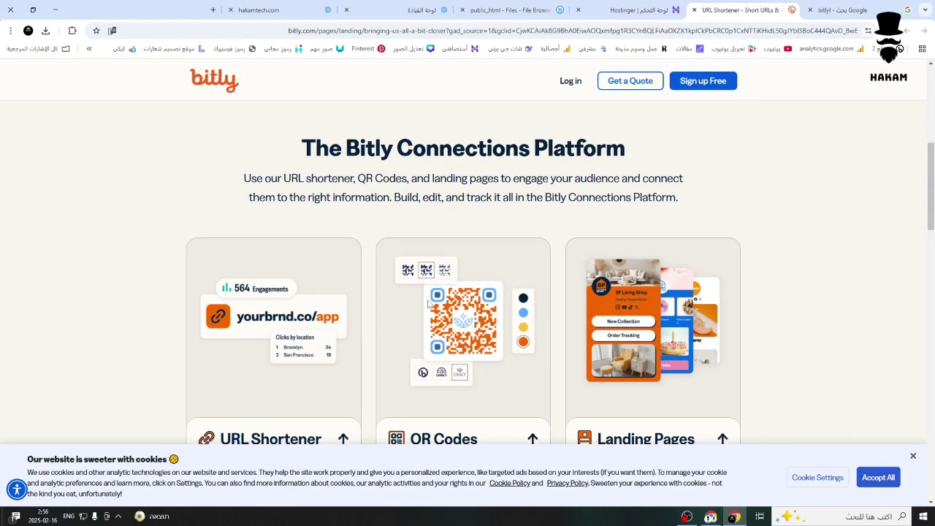
{"action": "double_click", "coordinate": [293, 32]}
Step: Back in the search results, inspect the bitlyl.com result
{"action": "left_click", "coordinate": [847, 10]}
{"action": "scroll", "coordinate": [633, 319], "scroll_direction": "down", "scroll_amount": 3}
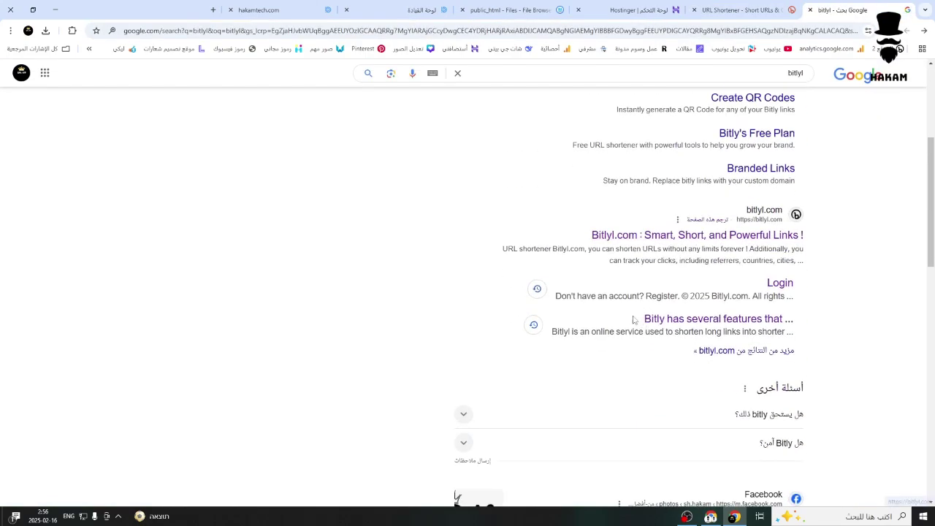
{"action": "left_click_drag", "start_coordinate": [553, 365], "coordinate": [849, 234]}
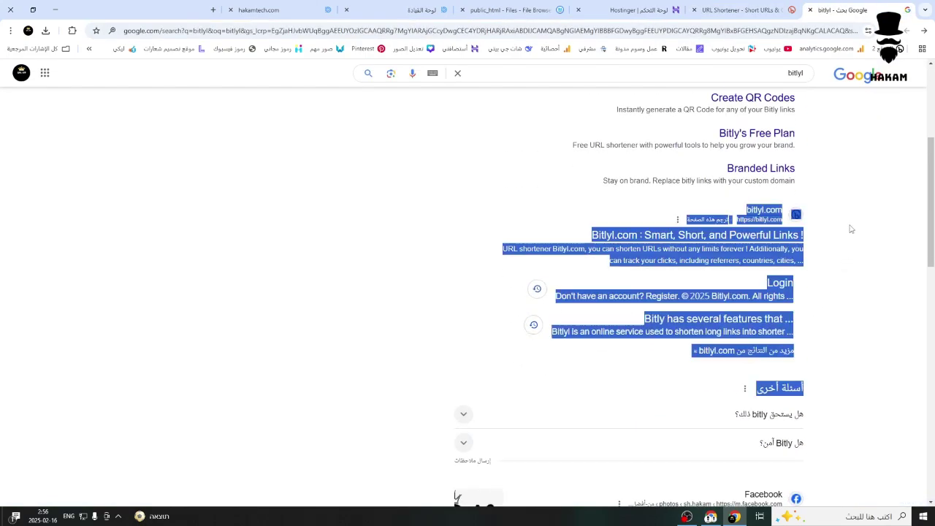
{"action": "left_click", "coordinate": [849, 228]}
{"action": "scroll", "coordinate": [809, 273], "scroll_direction": "down", "scroll_amount": 2}
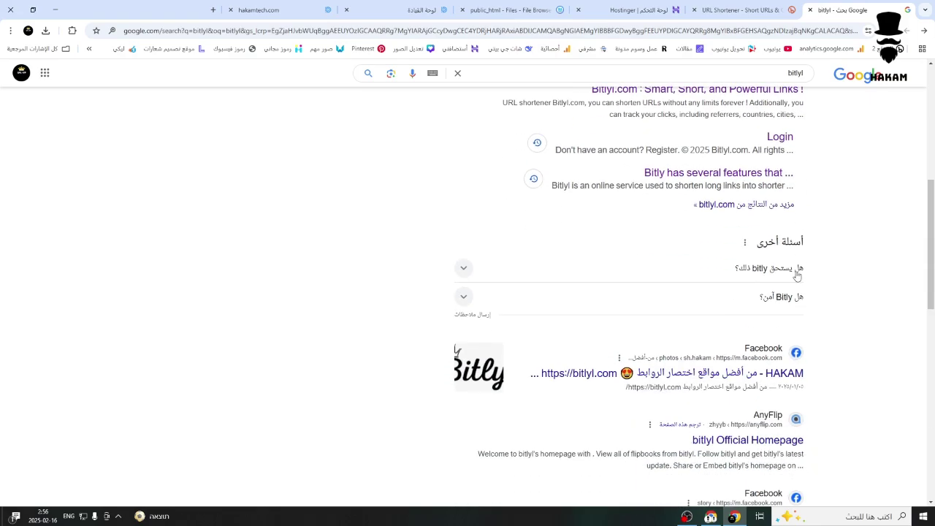
{"action": "scroll", "coordinate": [796, 275], "scroll_direction": "up", "scroll_amount": 2}
{"action": "scroll", "coordinate": [796, 276], "scroll_direction": "down", "scroll_amount": 2}
{"action": "scroll", "coordinate": [732, 212], "scroll_direction": "up", "scroll_amount": 3}
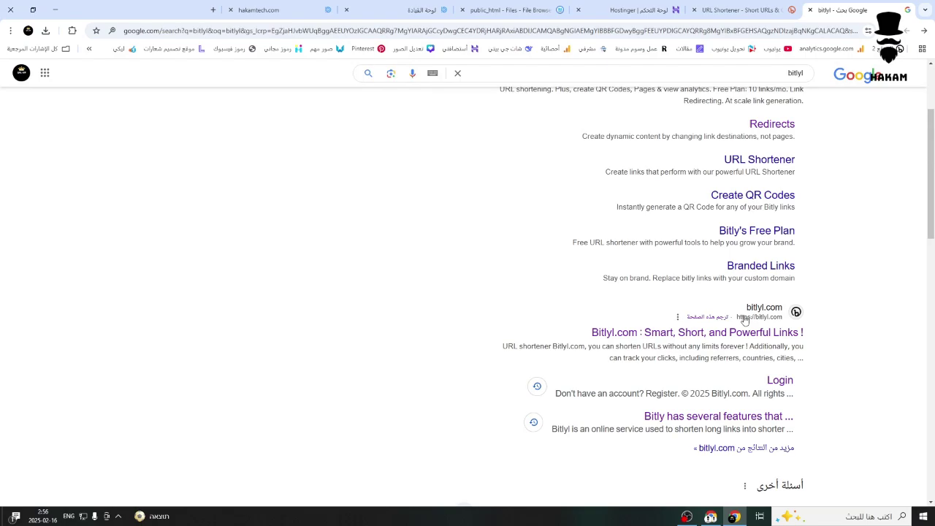
Step: Search Google for the Bitlyl.com result title
{"action": "triple_click", "coordinate": [547, 338]}
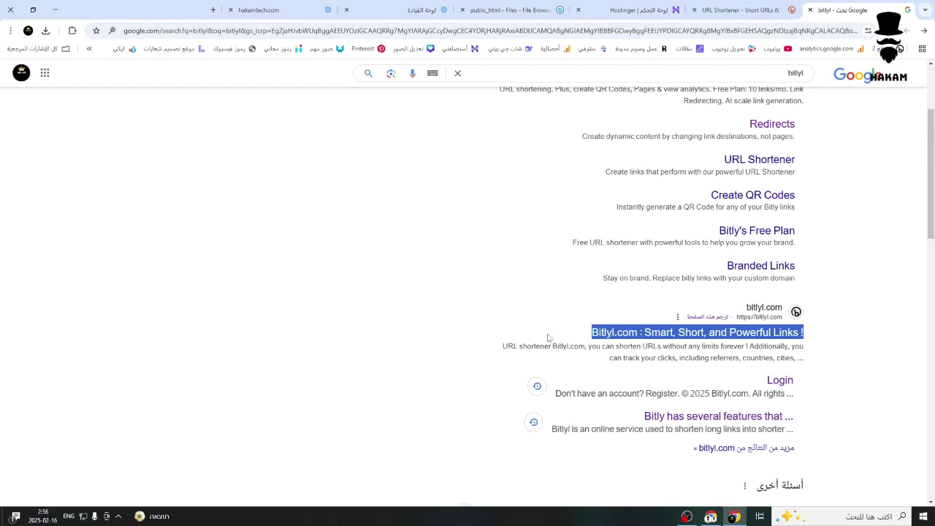
{"action": "right_click", "coordinate": [547, 338]}
{"action": "left_click", "coordinate": [526, 375]}
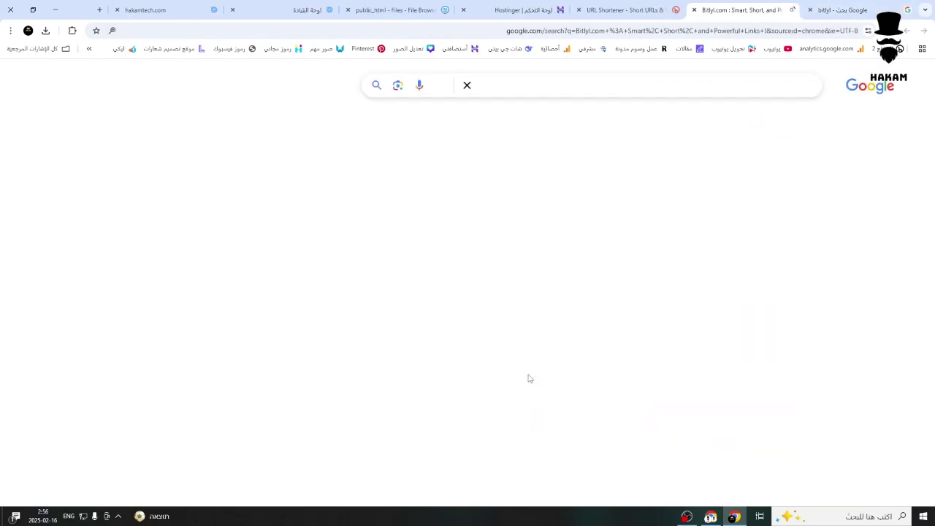
{"action": "left_click_drag", "start_coordinate": [448, 193], "coordinate": [876, 173]}
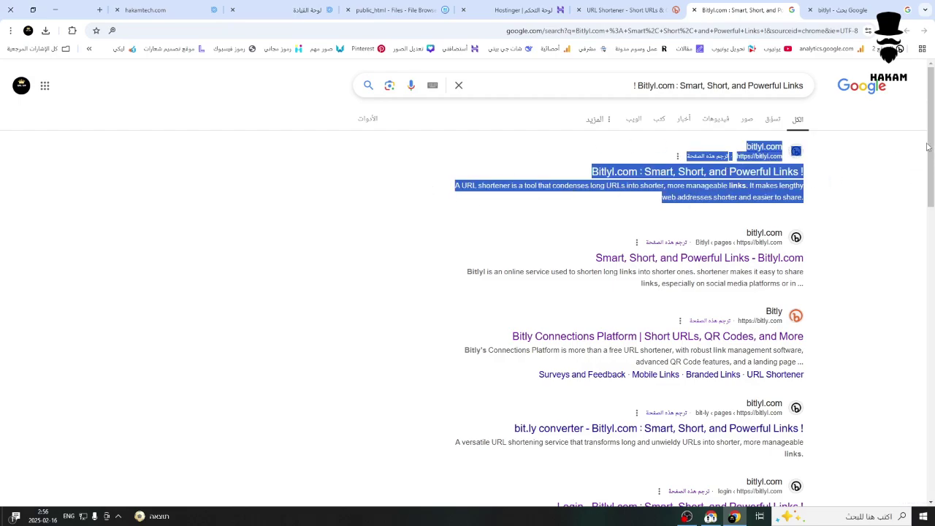
{"action": "left_click", "coordinate": [873, 173]}
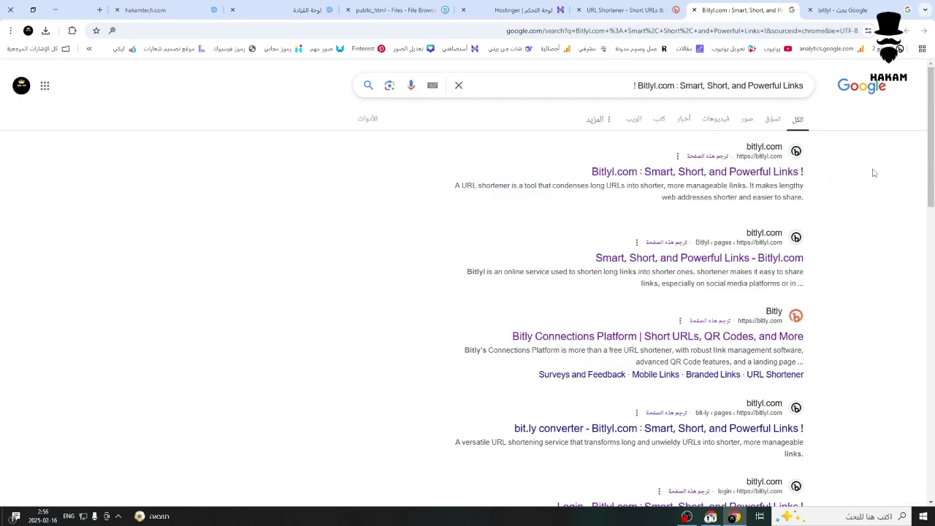
Step: Close the search and Bitly tabs and return to public_html showing main.zip
{"action": "left_click", "coordinate": [696, 15]}
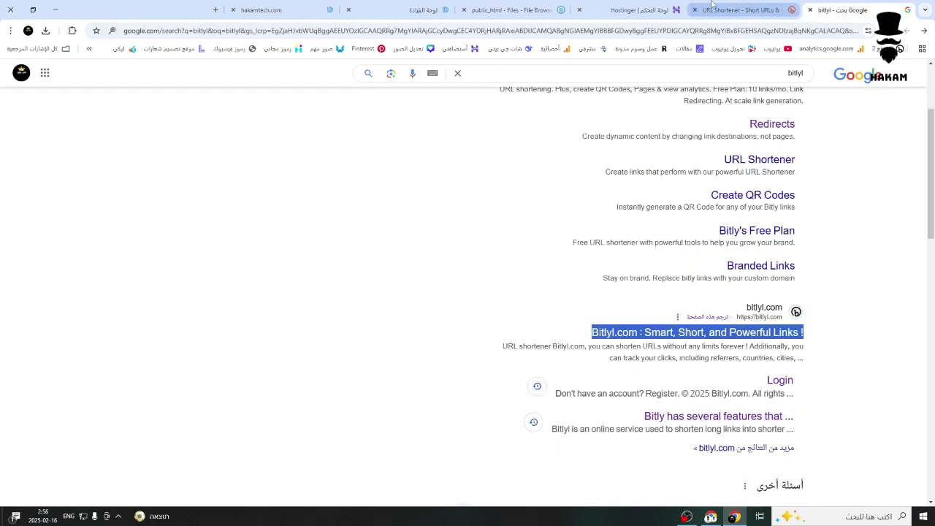
{"action": "left_click", "coordinate": [694, 10]}
{"action": "left_click", "coordinate": [694, 11]}
{"action": "left_click", "coordinate": [628, 10]}
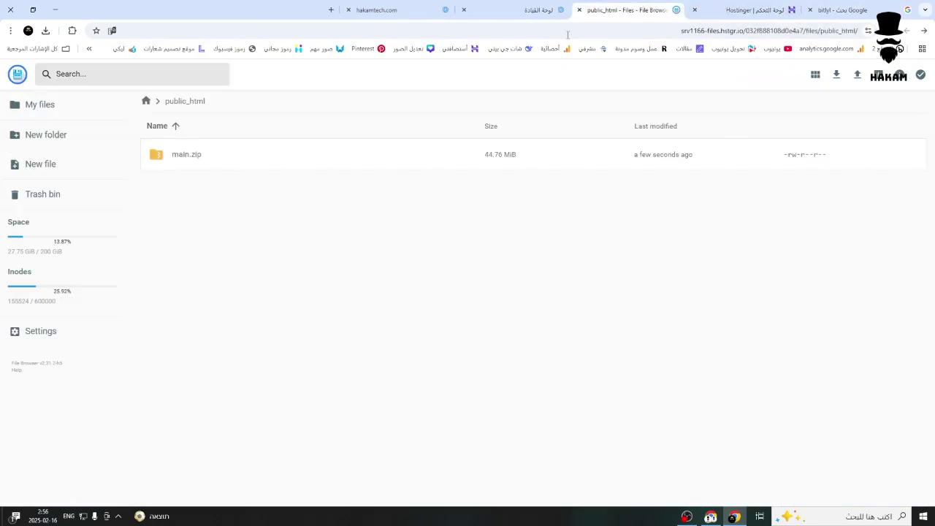
Step: Extract main.zip into a new folder 11 inside public_html
{"action": "left_click", "coordinate": [243, 155]}
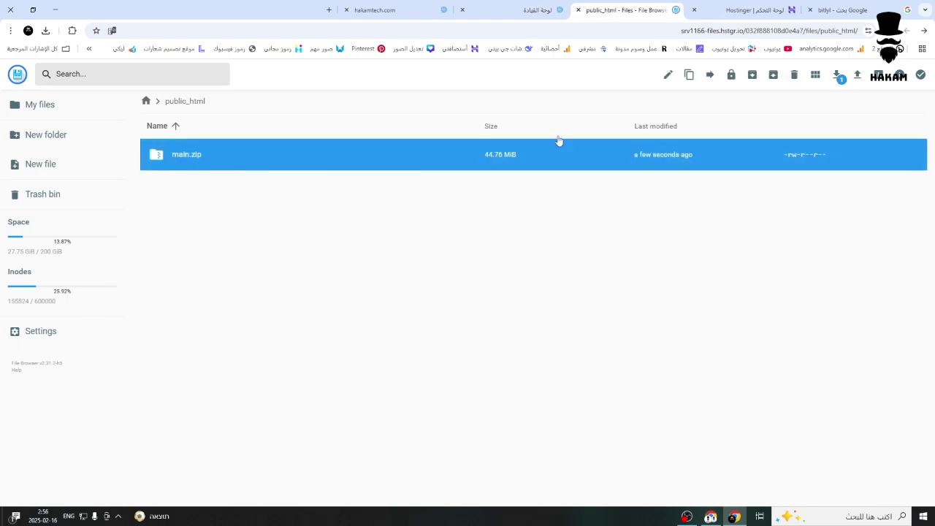
{"action": "left_click", "coordinate": [753, 76]}
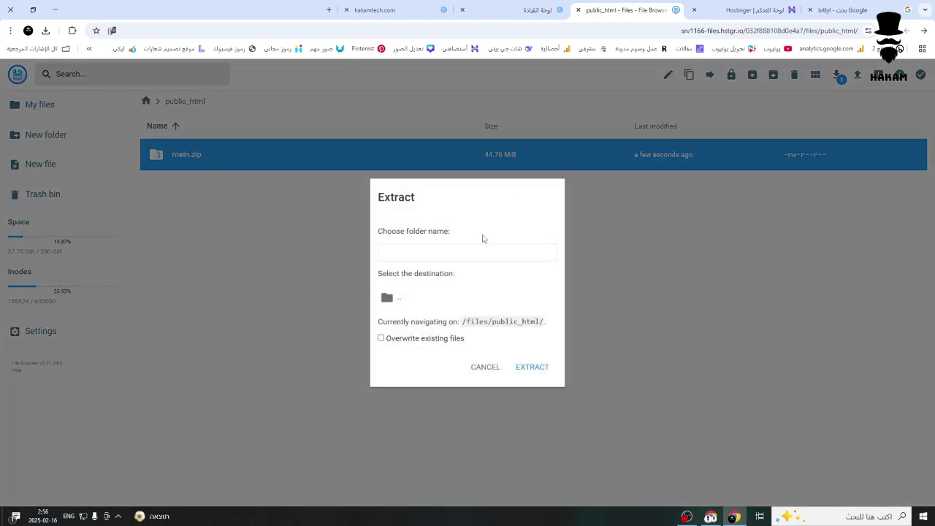
{"action": "double_click", "coordinate": [427, 300]}
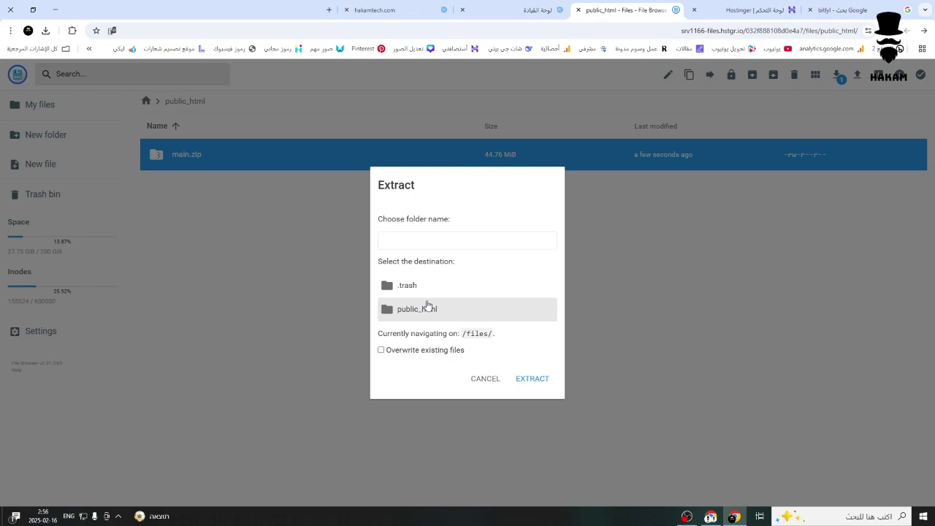
{"action": "double_click", "coordinate": [427, 306]}
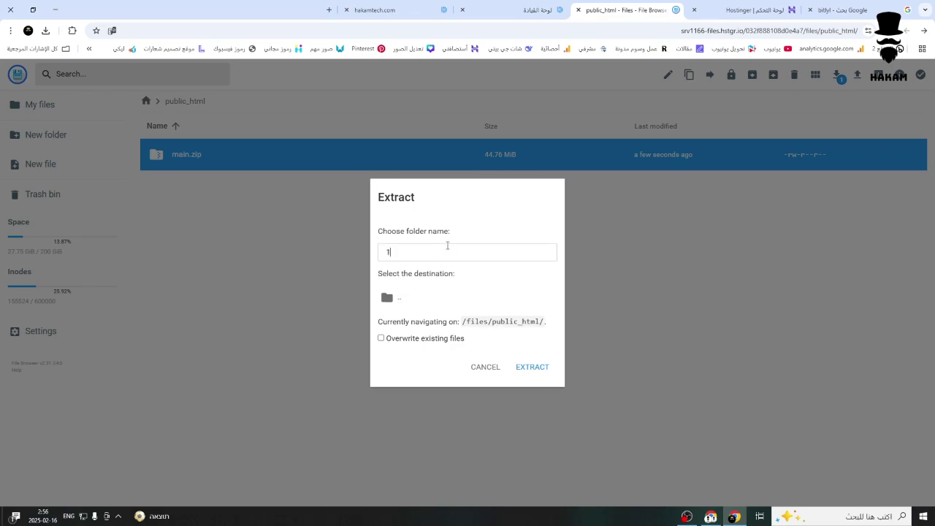
{"action": "left_click", "coordinate": [533, 370]}
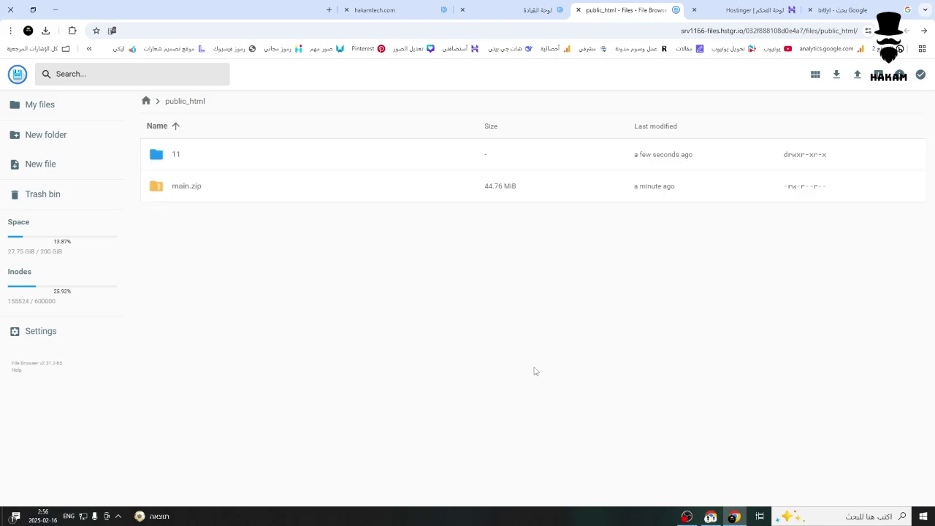
Step: Move every item from 11/main up into public_html
{"action": "double_click", "coordinate": [277, 158]}
{"action": "double_click", "coordinate": [274, 160]}
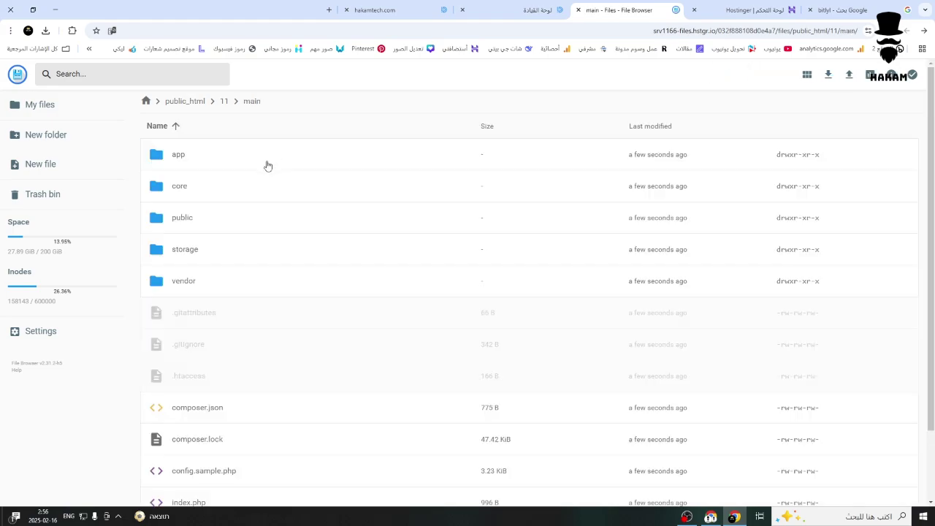
{"action": "left_click", "coordinate": [267, 166]}
{"action": "key", "text": "ctrl+a"}
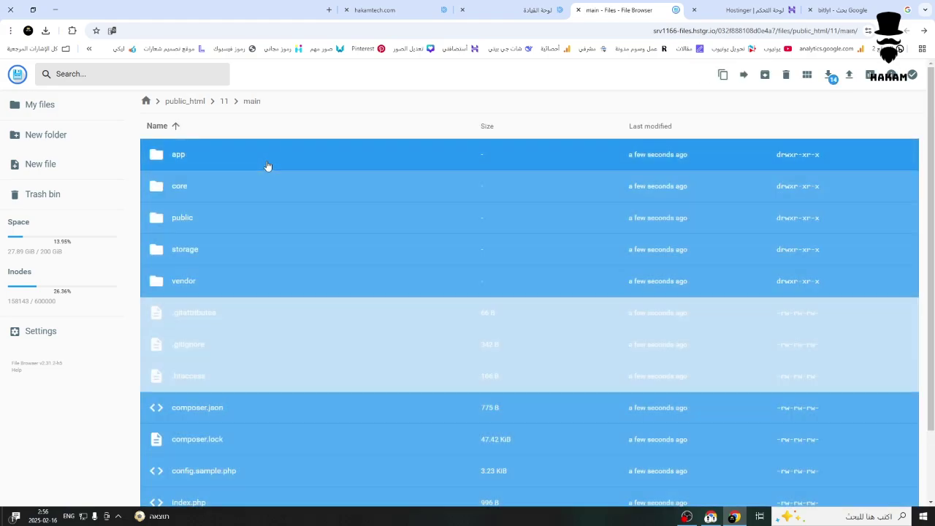
{"action": "right_click", "coordinate": [267, 166]}
{"action": "left_click", "coordinate": [297, 213]}
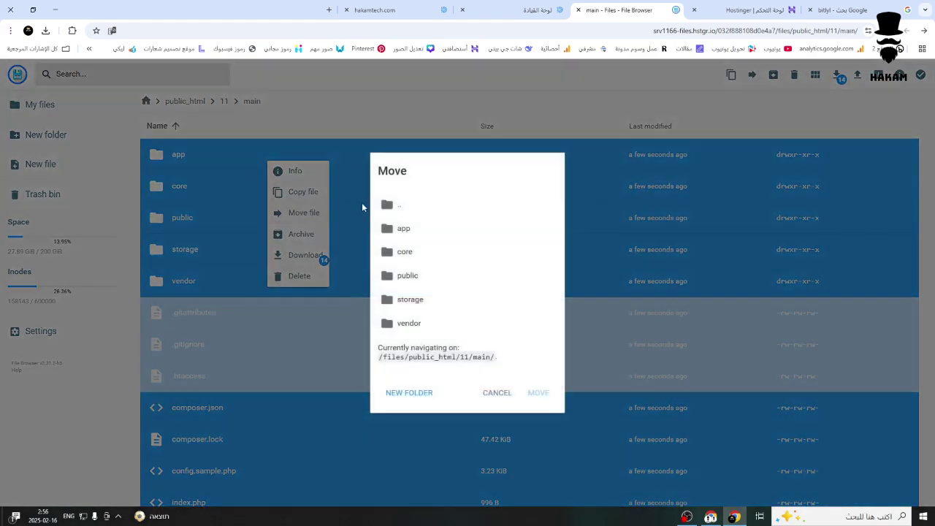
{"action": "double_click", "coordinate": [413, 204]}
{"action": "double_click", "coordinate": [422, 262]}
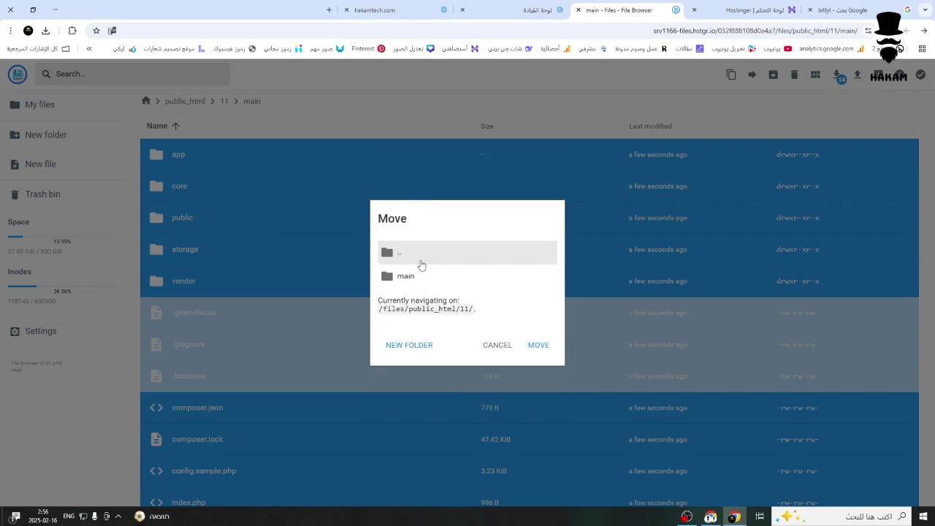
{"action": "double_click", "coordinate": [422, 261]}
{"action": "left_click", "coordinate": [429, 284]}
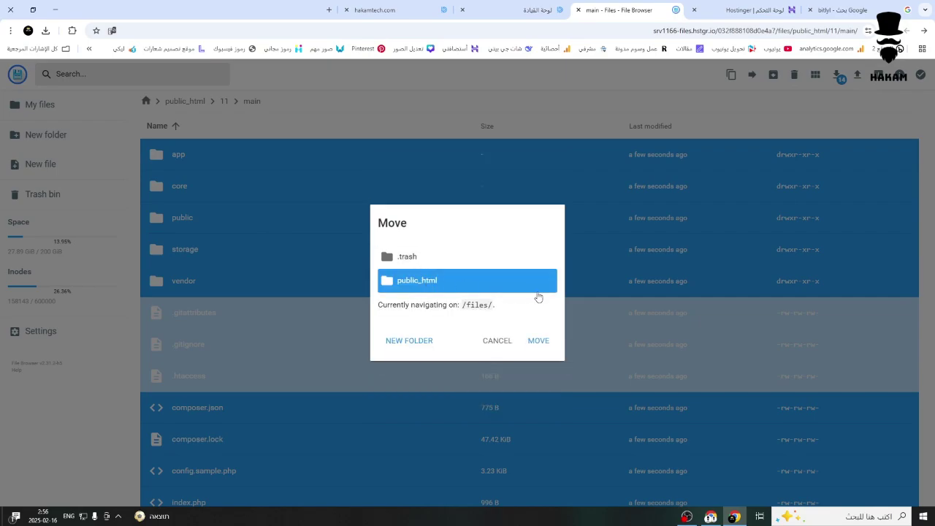
{"action": "left_click", "coordinate": [538, 341]}
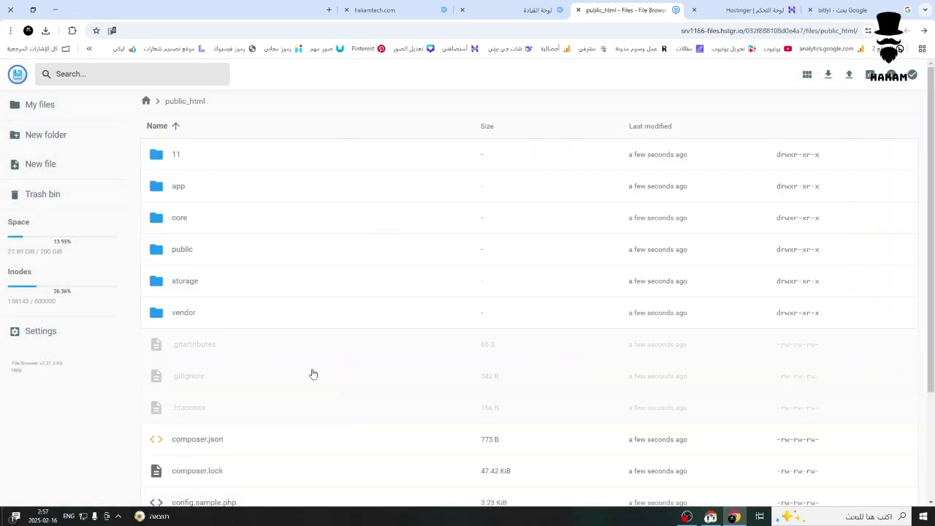
{"action": "scroll", "coordinate": [292, 390], "scroll_direction": "down", "scroll_amount": 2}
{"action": "scroll", "coordinate": [295, 382], "scroll_direction": "up", "scroll_amount": 2}
Step: Launch the installer on hakamtech.com and pass its Requirements check to the purchase-code step
{"action": "left_click", "coordinate": [515, 9]}
{"action": "left_click", "coordinate": [628, 10]}
{"action": "left_click", "coordinate": [760, 9]}
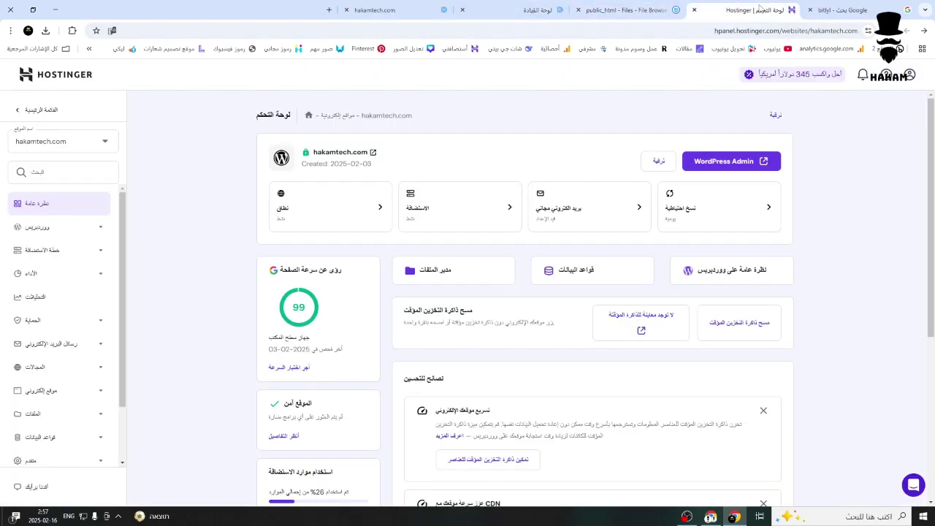
{"action": "left_click", "coordinate": [340, 152]}
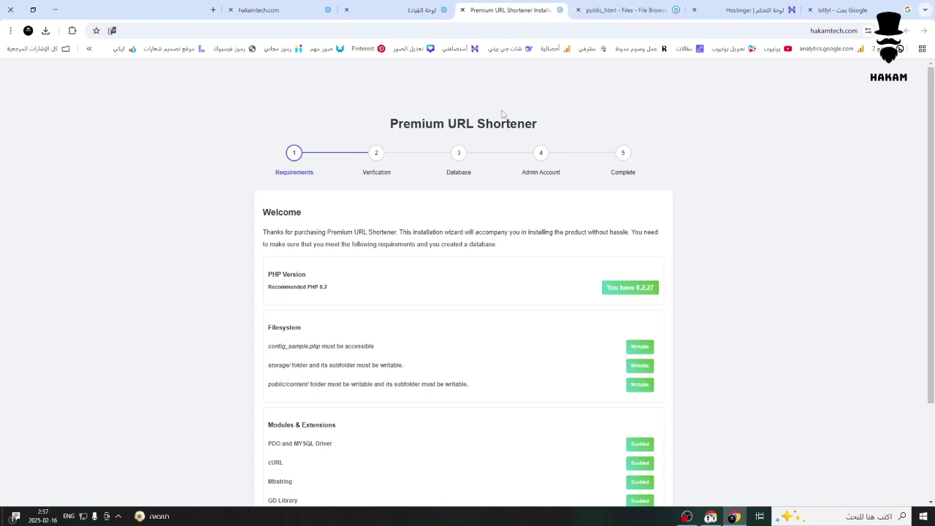
{"action": "scroll", "coordinate": [410, 354], "scroll_direction": "down", "scroll_amount": 3}
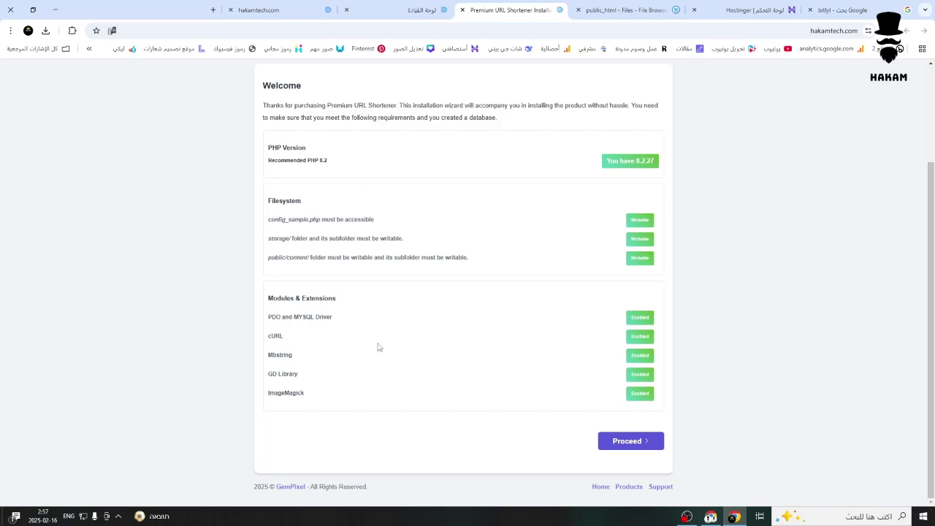
{"action": "left_click", "coordinate": [630, 444]}
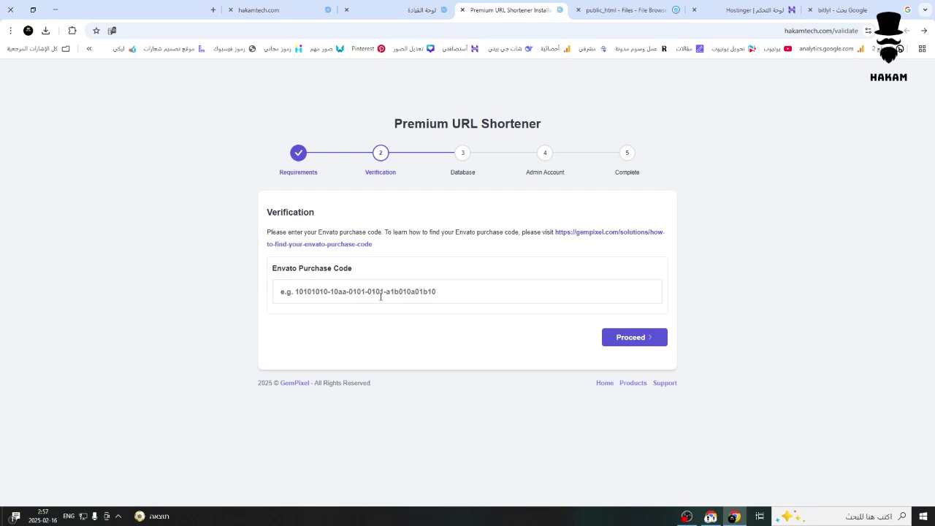
{"action": "left_click", "coordinate": [431, 296]}
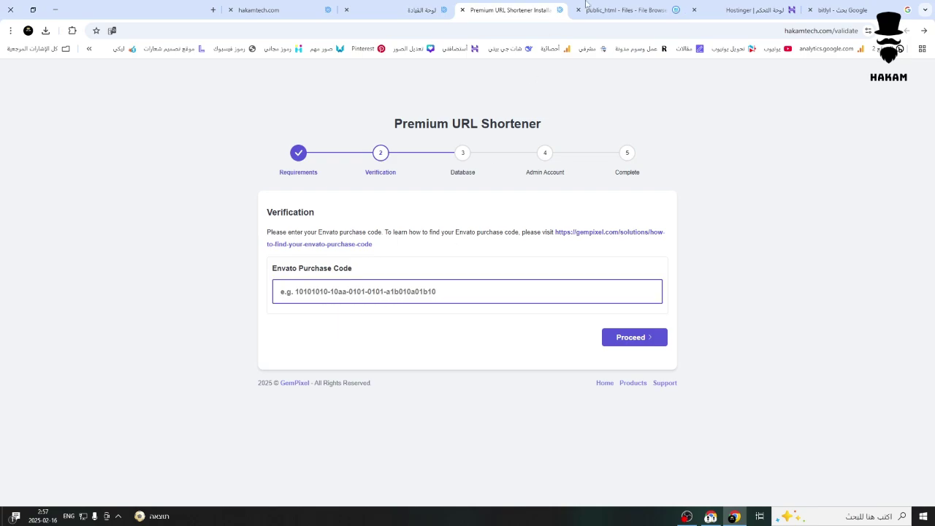
{"action": "left_click", "coordinate": [613, 10]}
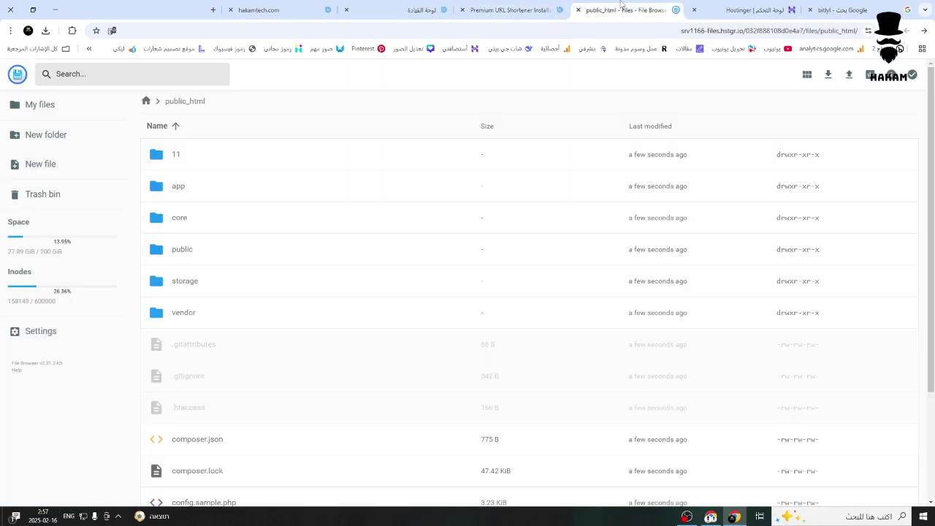
Step: Open app/config/app.php and copy the aliasformat alphabet string on line 97
{"action": "double_click", "coordinate": [162, 197]}
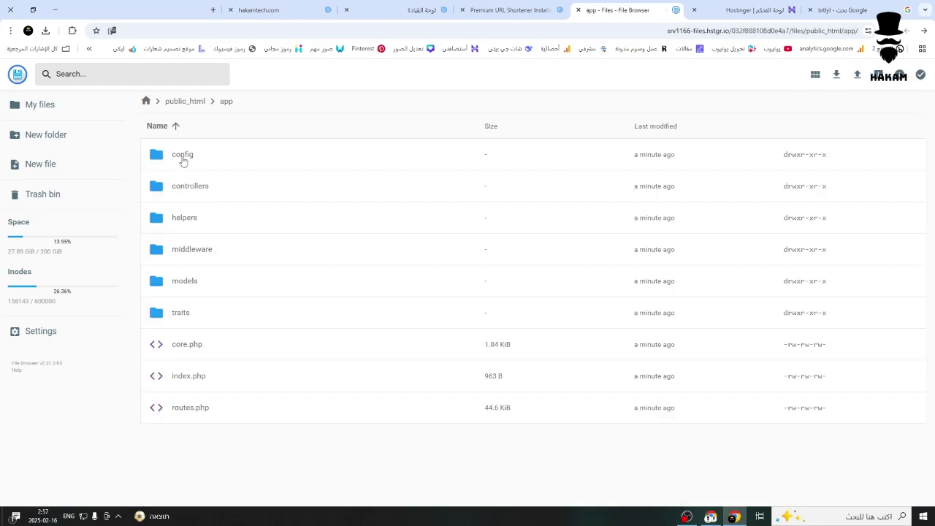
{"action": "left_click", "coordinate": [168, 160]}
{"action": "double_click", "coordinate": [168, 160]}
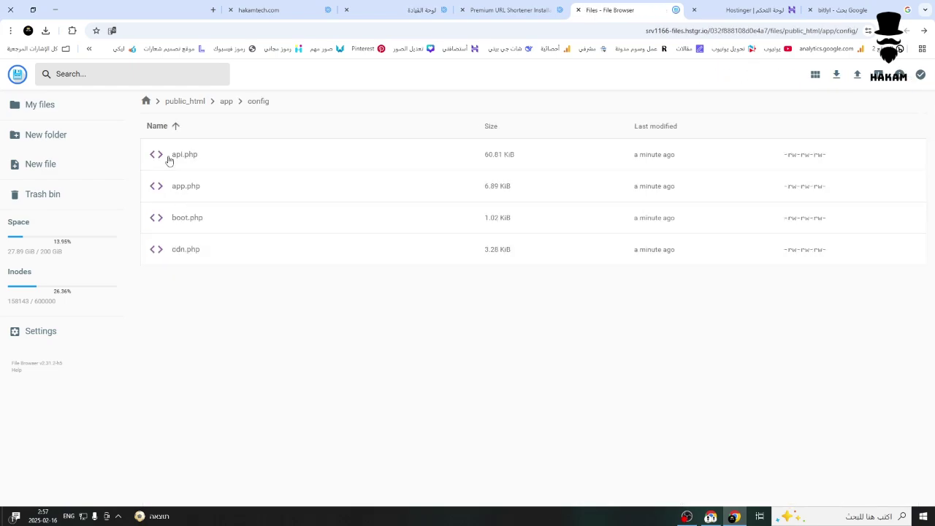
{"action": "double_click", "coordinate": [179, 190]}
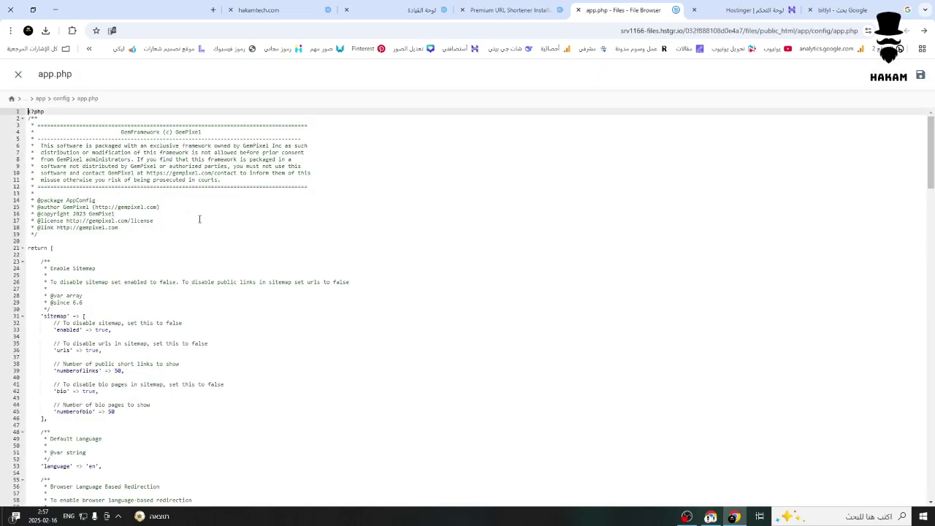
{"action": "scroll", "coordinate": [259, 317], "scroll_direction": "down", "scroll_amount": 5}
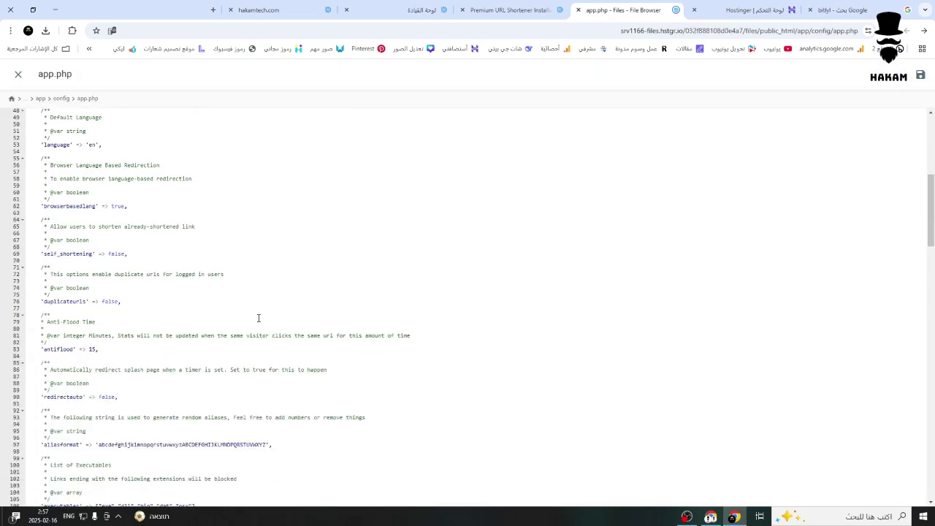
{"action": "scroll", "coordinate": [258, 317], "scroll_direction": "down", "scroll_amount": 3}
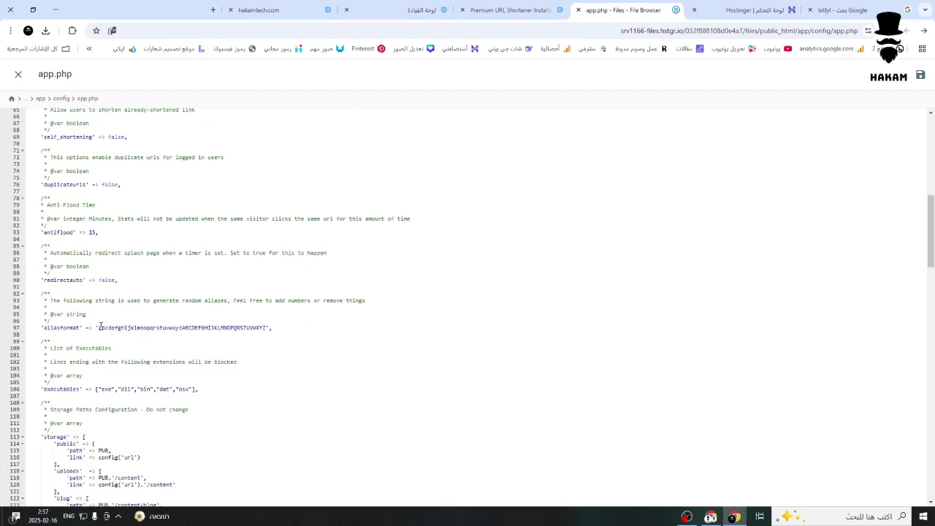
{"action": "left_click_drag", "start_coordinate": [100, 326], "coordinate": [265, 326]}
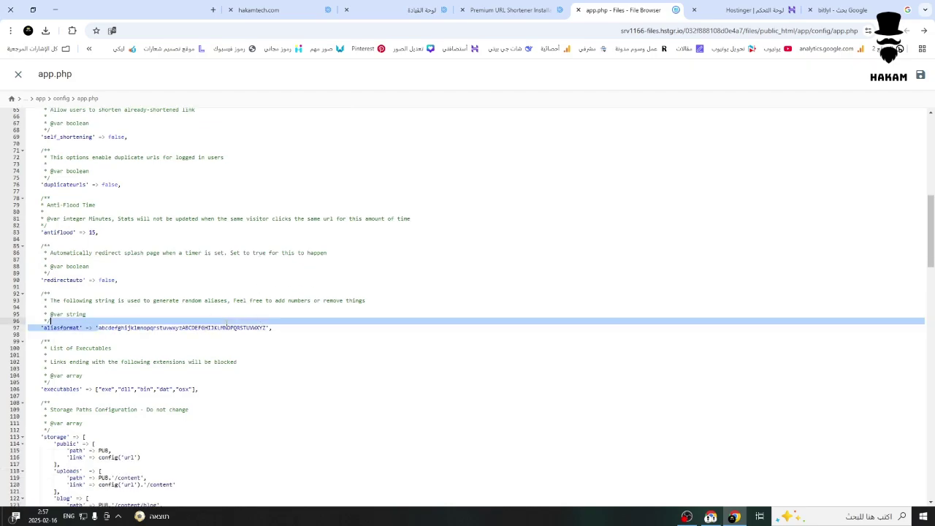
{"action": "right_click", "coordinate": [265, 327]}
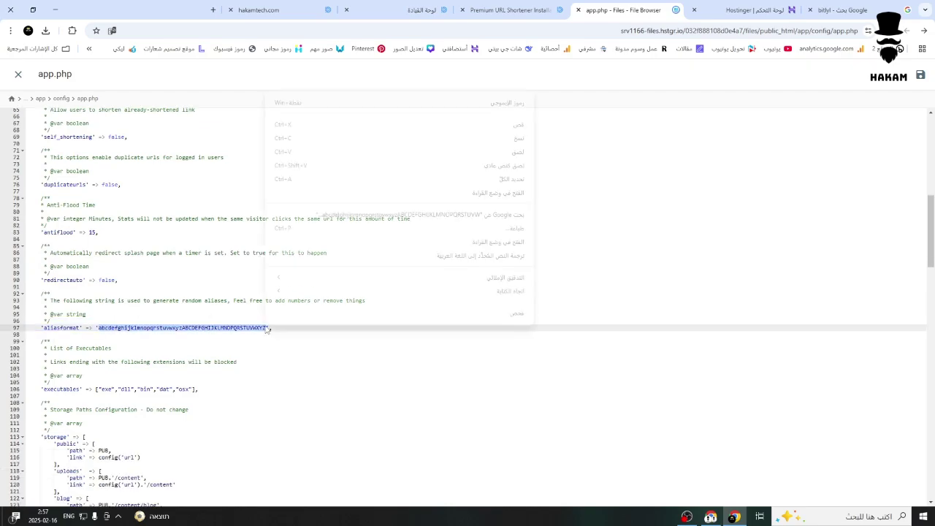
{"action": "left_click", "coordinate": [496, 139]}
{"action": "left_click", "coordinate": [511, 9]}
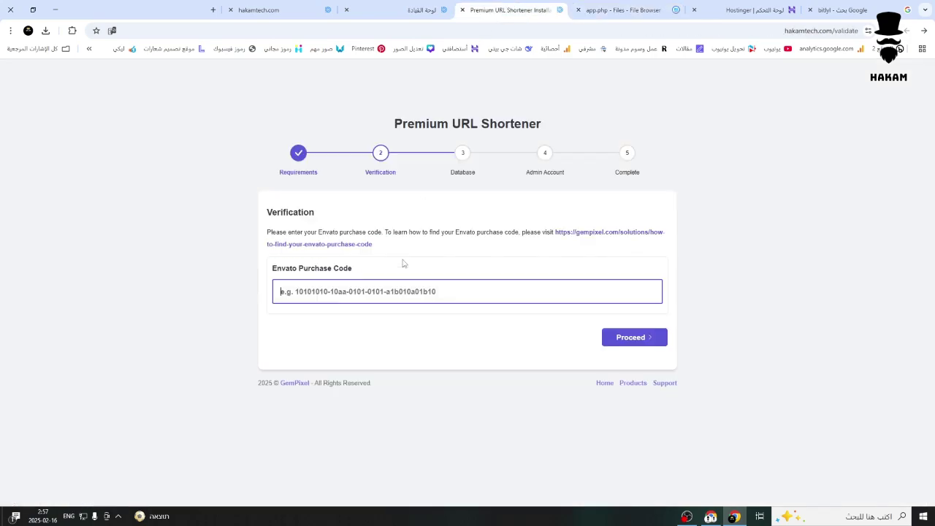
Step: Paste the aliasformat string into the Envato Purchase Code field and submit it
{"action": "right_click", "coordinate": [391, 286]}
{"action": "left_click", "coordinate": [355, 385]}
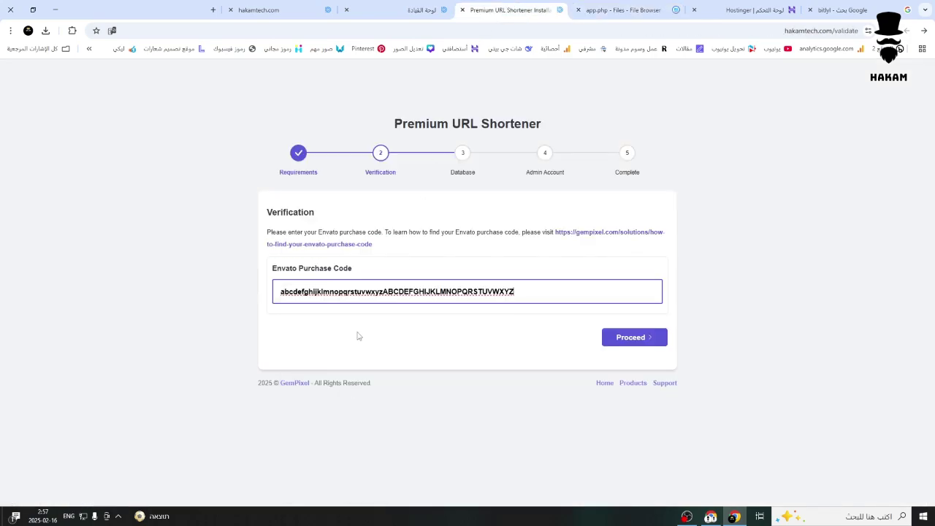
{"action": "left_click_drag", "start_coordinate": [515, 291], "coordinate": [210, 301]}
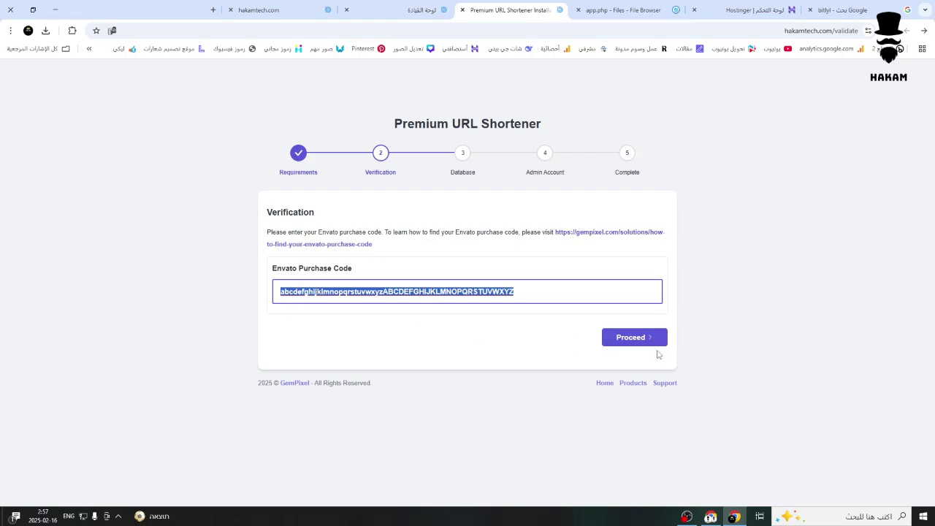
{"action": "left_click", "coordinate": [645, 337]}
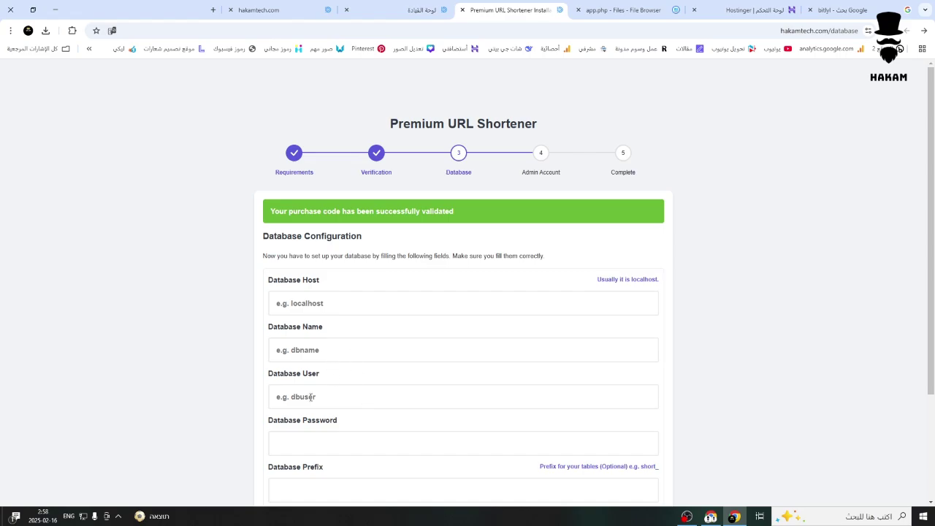
Step: Go to the MySQL Databases management page in hPanel
{"action": "left_click", "coordinate": [752, 10]}
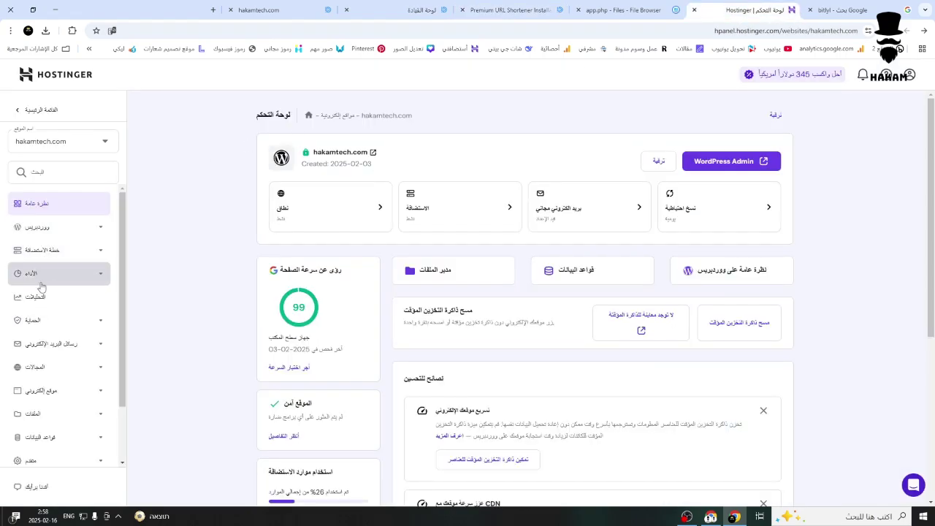
{"action": "scroll", "coordinate": [69, 365], "scroll_direction": "down", "scroll_amount": 3}
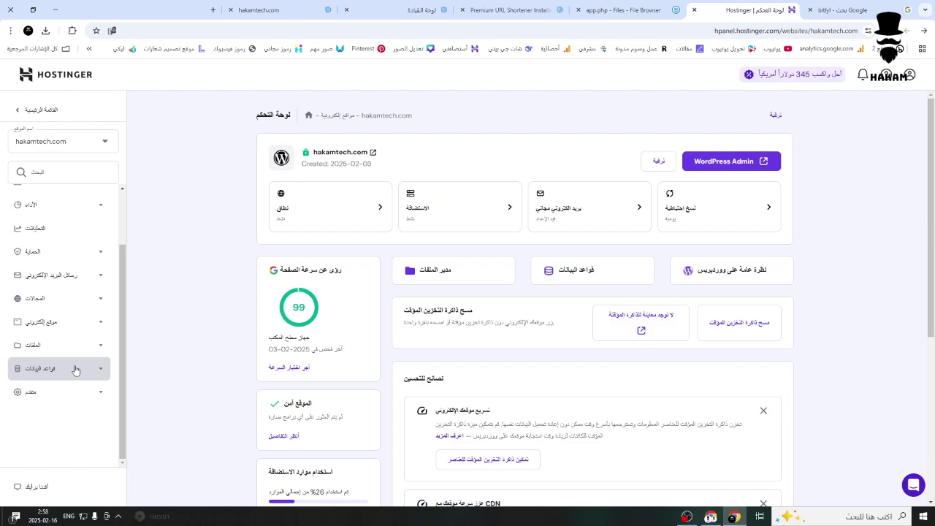
{"action": "left_click", "coordinate": [72, 368]}
{"action": "left_click", "coordinate": [70, 396]}
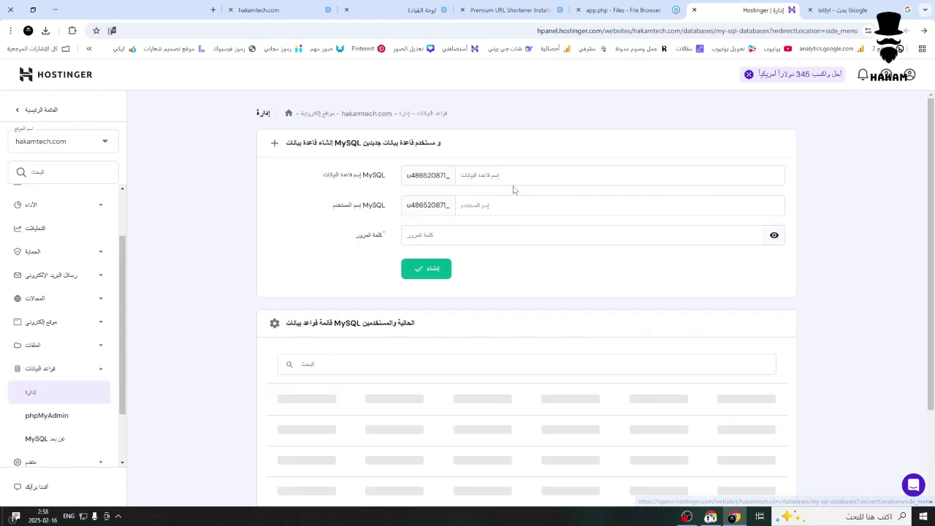
{"action": "left_click", "coordinate": [513, 175]}
{"action": "type", "text": "45354367"}
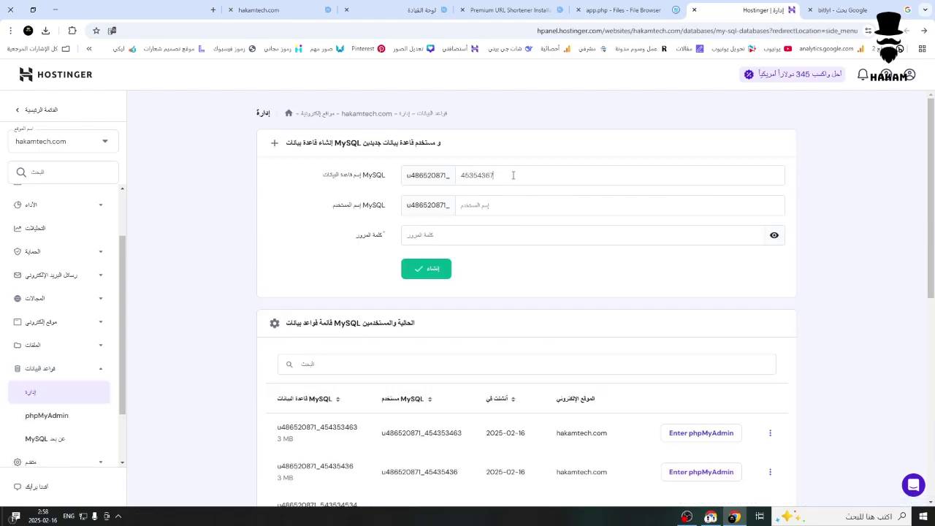
{"action": "key", "text": "ctrl+a"}
{"action": "left_click", "coordinate": [510, 205]}
{"action": "key", "text": "ctrl+v"}
{"action": "left_click", "coordinate": [773, 241]}
{"action": "left_click", "coordinate": [771, 239]}
{"action": "left_click", "coordinate": [752, 237]}
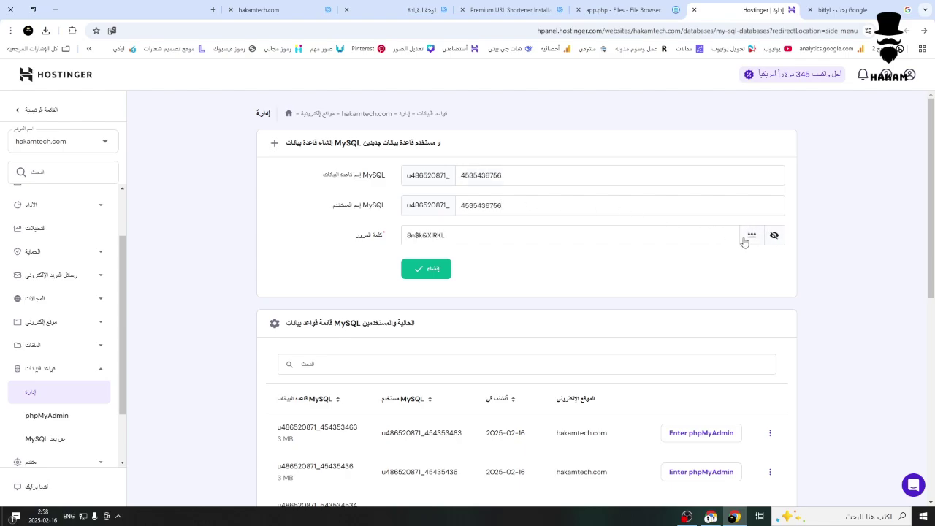
{"action": "left_click", "coordinate": [434, 271]}
{"action": "left_click", "coordinate": [650, 6]}
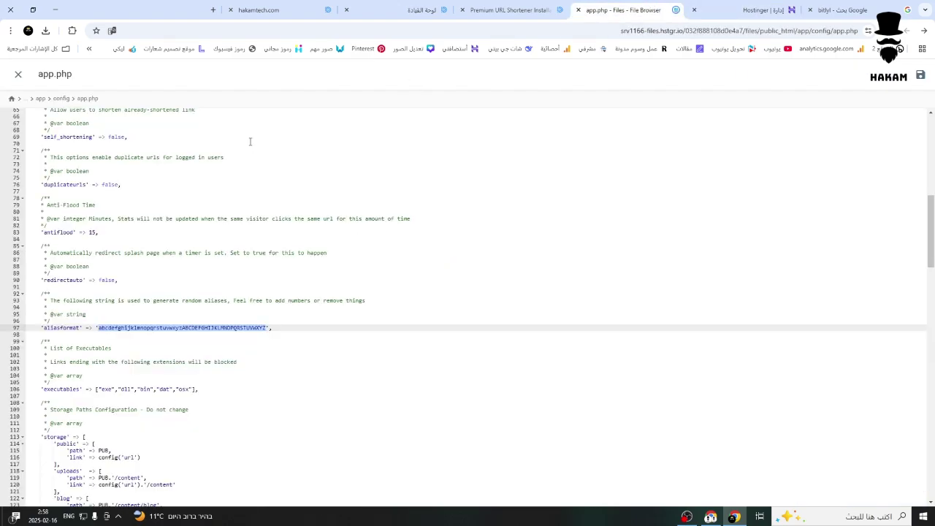
Step: Paste the generated hPanel password into the installer's Database Password field
{"action": "left_click", "coordinate": [511, 10]}
{"action": "scroll", "coordinate": [361, 374], "scroll_direction": "down", "scroll_amount": 2}
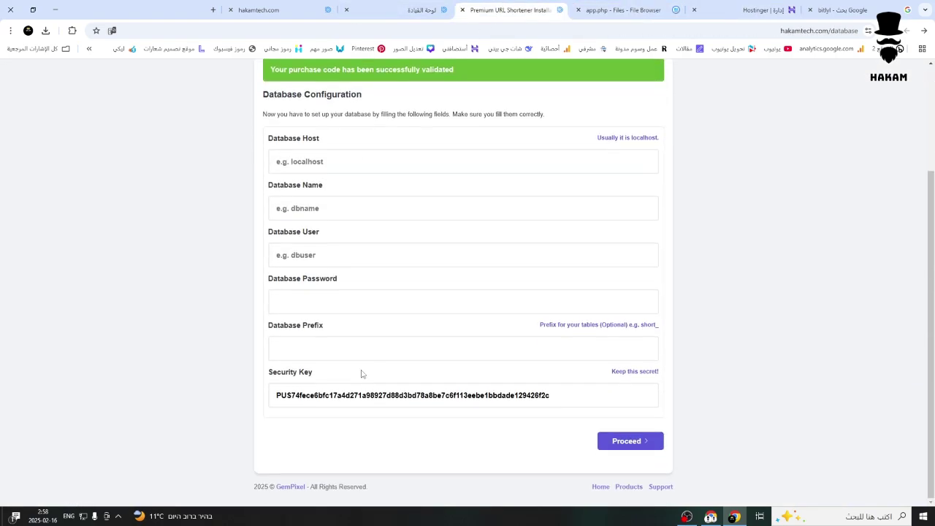
{"action": "left_click", "coordinate": [328, 300]}
{"action": "key", "text": "ctrl+v"}
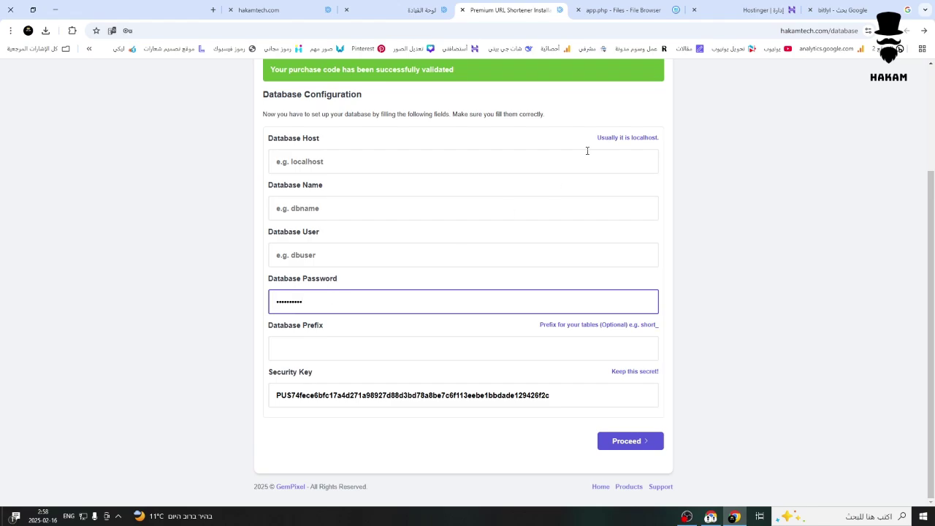
Step: Copy the new database name from hPanel and paste it as Database User and Database Name
{"action": "left_click", "coordinate": [763, 9]}
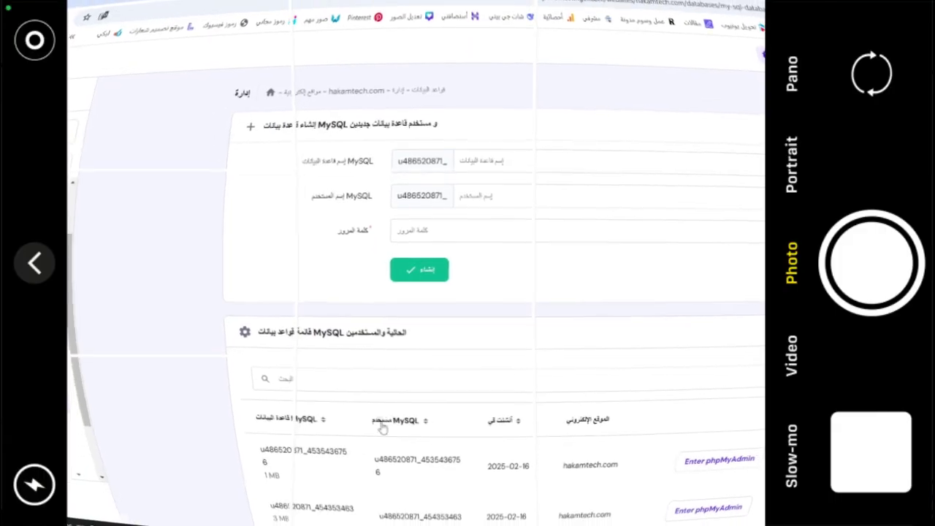
{"action": "double_click", "coordinate": [303, 450]}
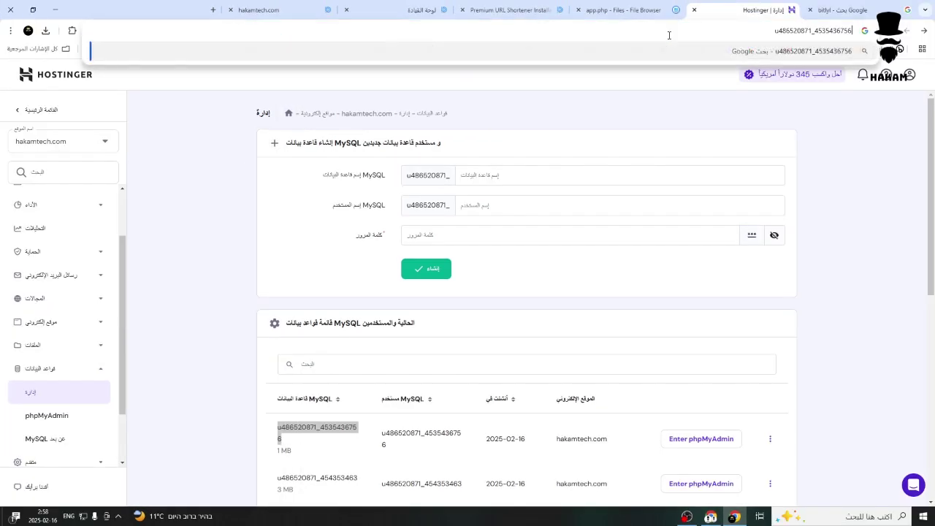
{"action": "left_click", "coordinate": [810, 30]}
{"action": "left_click", "coordinate": [621, 10]}
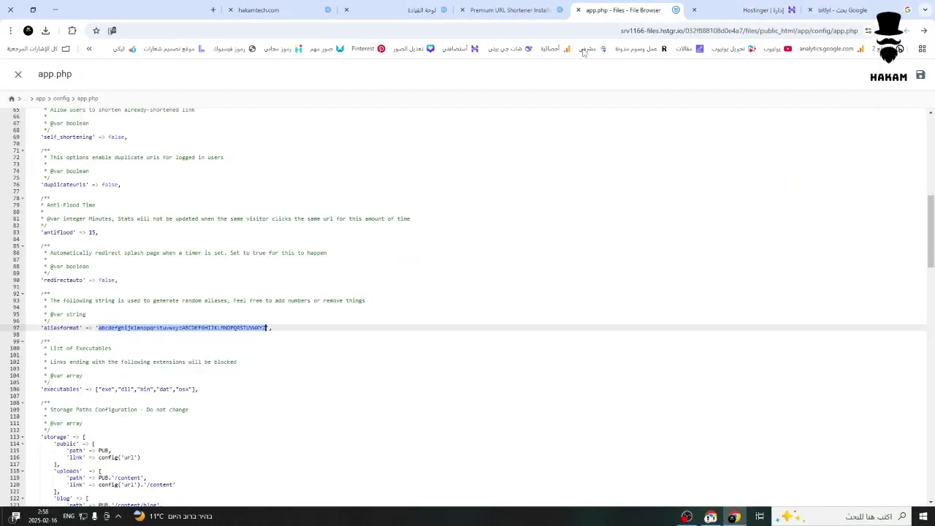
{"action": "left_click", "coordinate": [577, 10]}
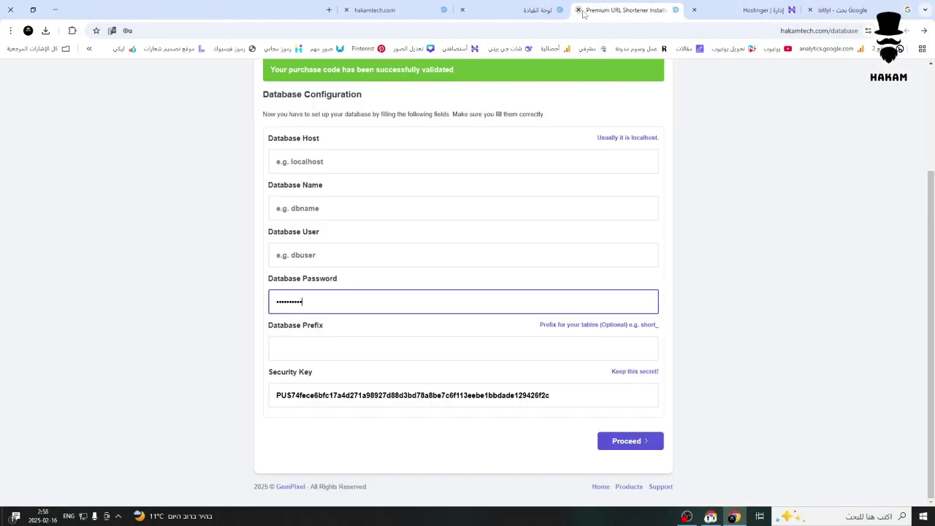
{"action": "left_click", "coordinate": [351, 253]}
{"action": "key", "text": "ctrl+v"}
{"action": "left_click", "coordinate": [337, 209]}
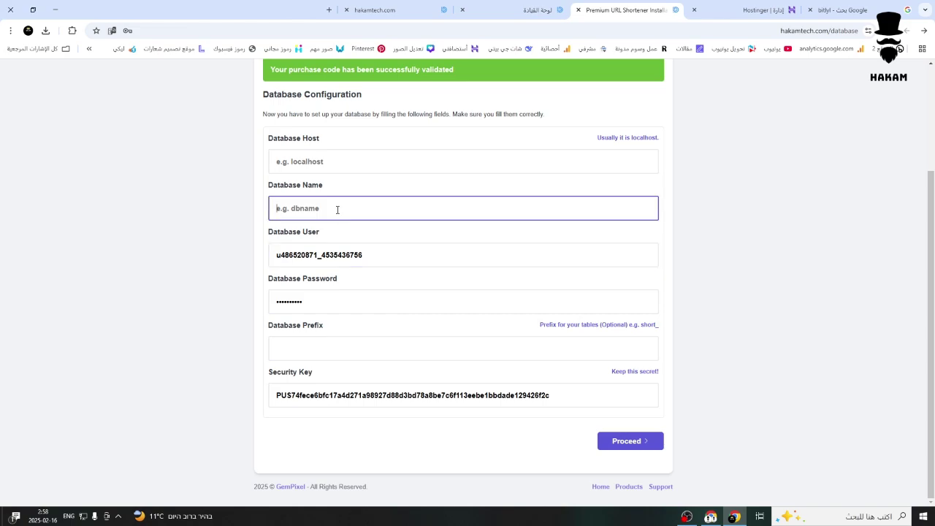
{"action": "key", "text": "ctrl+v"}
Step: Enter localhost as the Database Host and submit the database configuration
{"action": "left_click", "coordinate": [302, 165]}
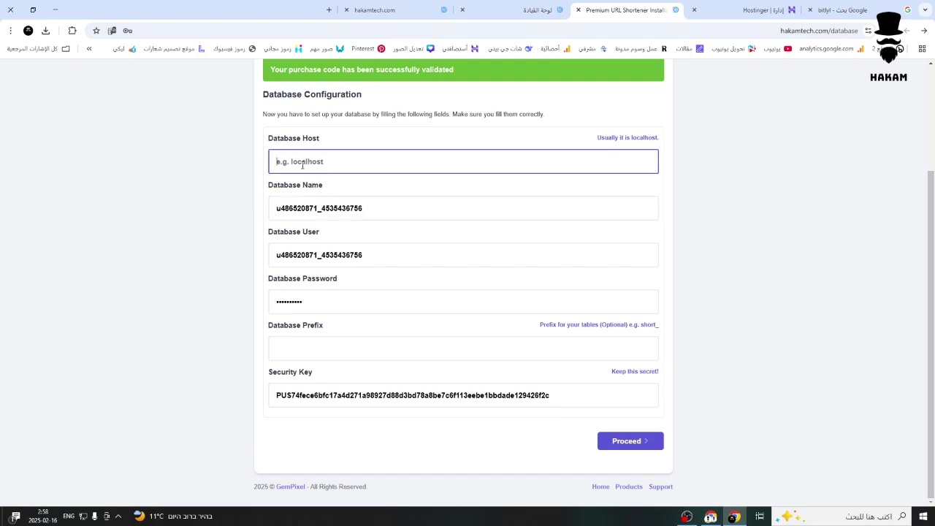
{"action": "left_click", "coordinate": [787, 31]}
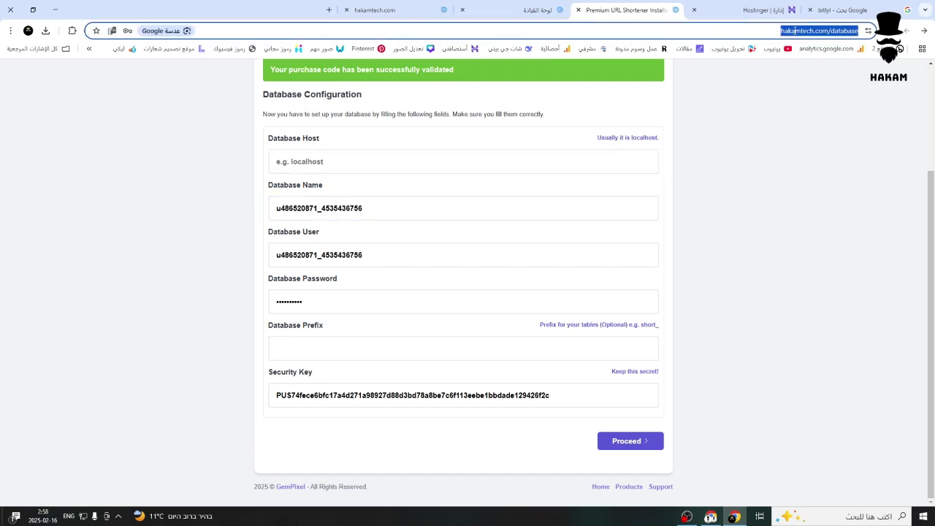
{"action": "type", "text": "l"}
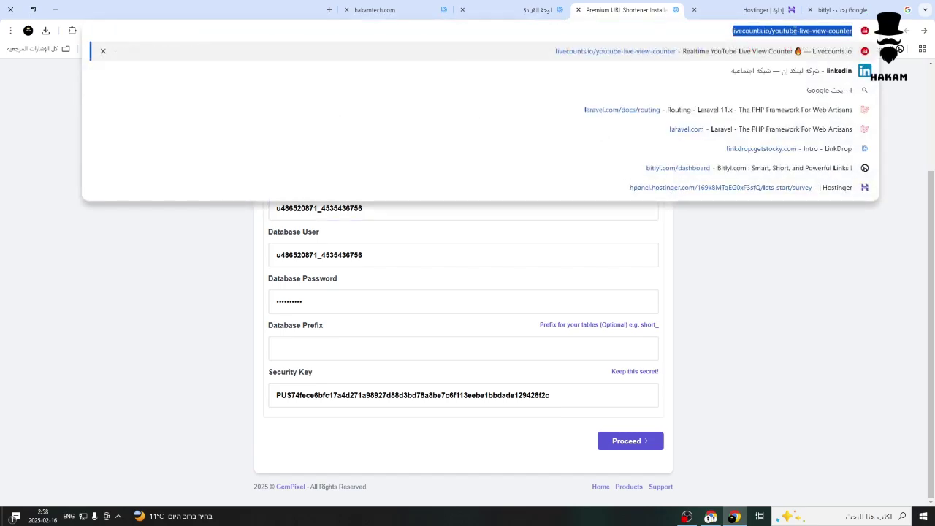
{"action": "type", "text": "o"}
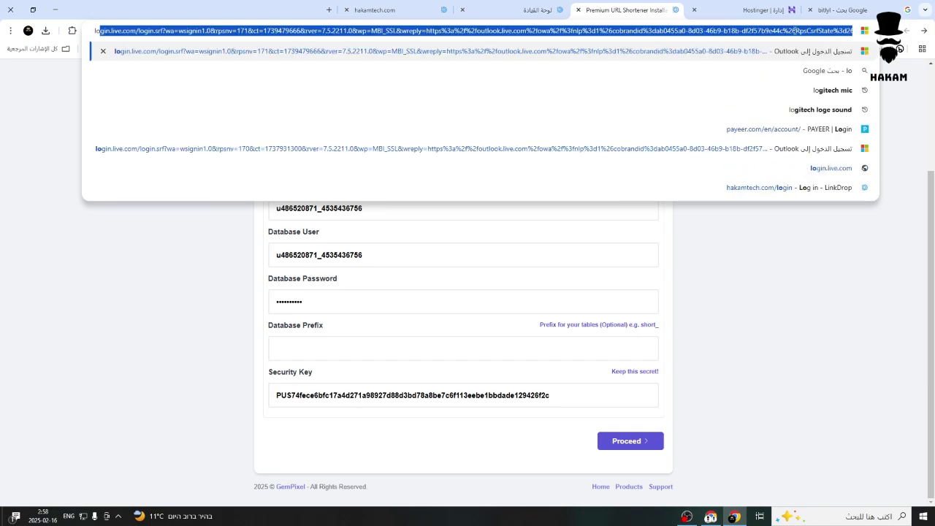
{"action": "type", "text": "c"}
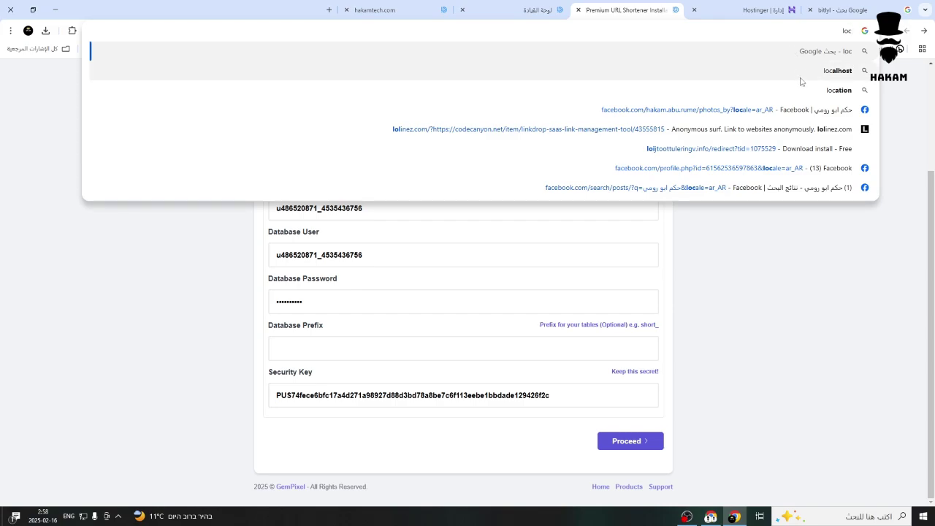
{"action": "left_click", "coordinate": [689, 66]}
{"action": "double_click", "coordinate": [755, 88]}
{"action": "key", "text": "ctrl+c"}
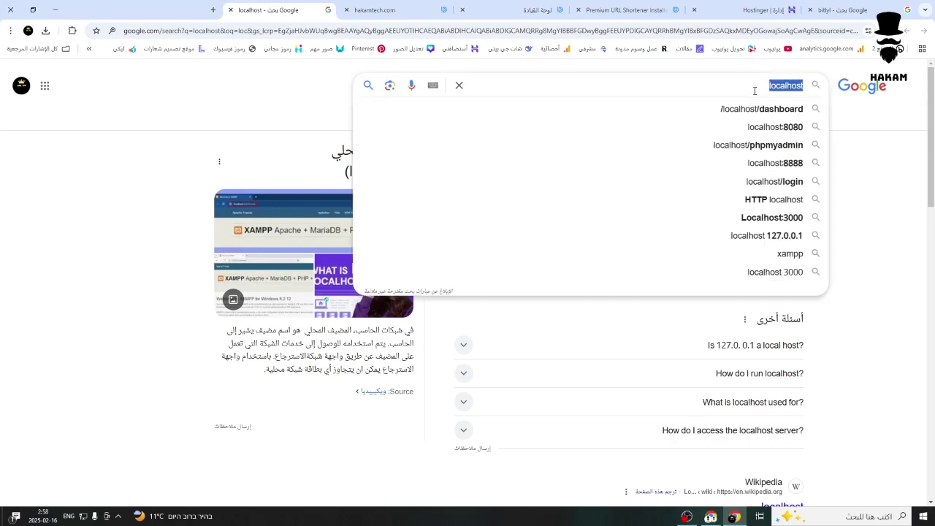
{"action": "left_click", "coordinate": [580, 5]}
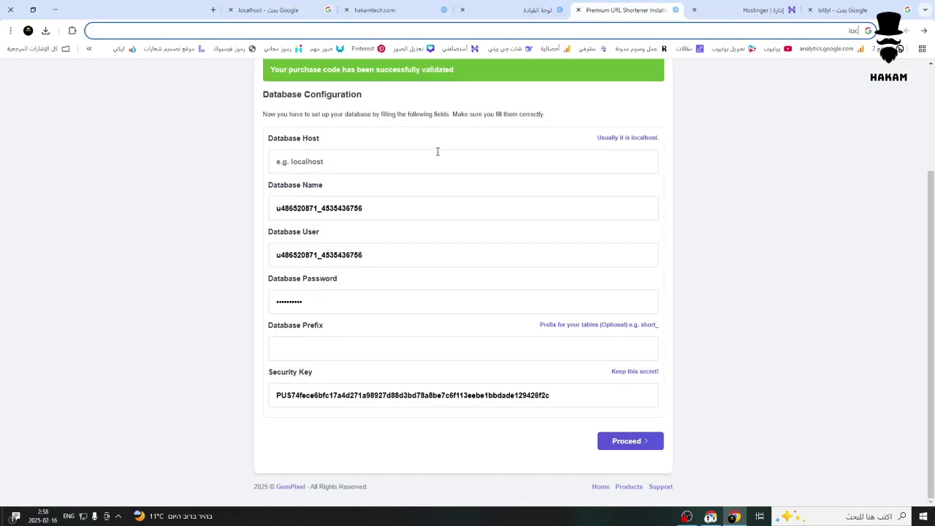
{"action": "left_click", "coordinate": [442, 160]}
{"action": "key", "text": "ctrl+v"}
{"action": "left_click", "coordinate": [632, 447]}
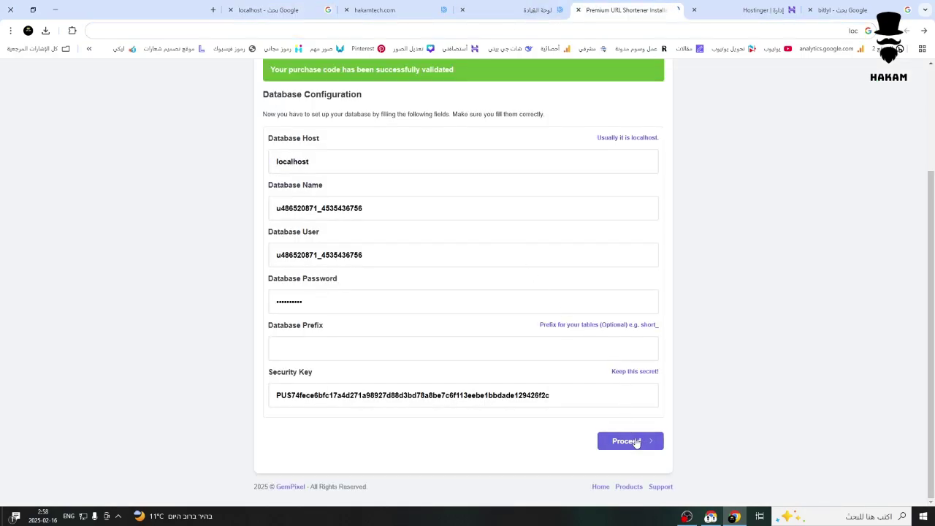
Step: Fill Admin Email with the saved address and reuse its name part as Admin Username
{"action": "scroll", "coordinate": [414, 341], "scroll_direction": "down", "scroll_amount": 1}
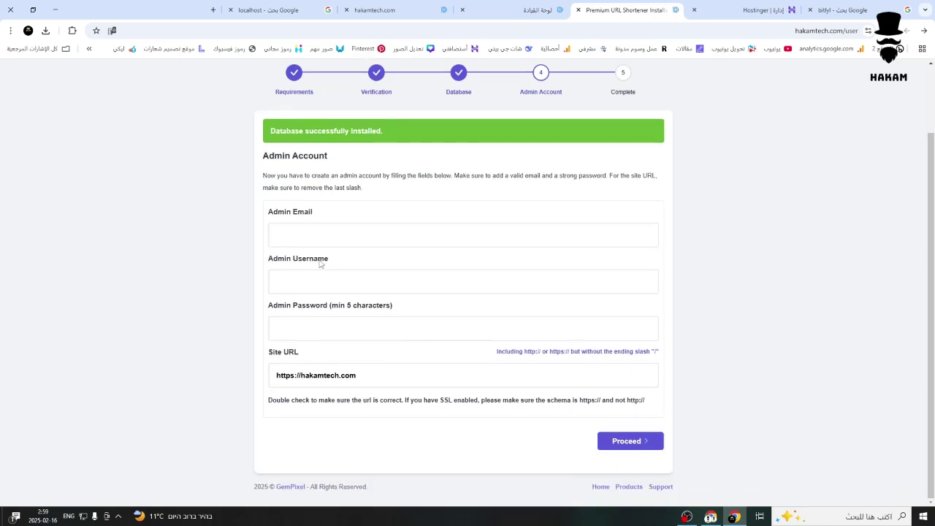
{"action": "left_click", "coordinate": [312, 237]}
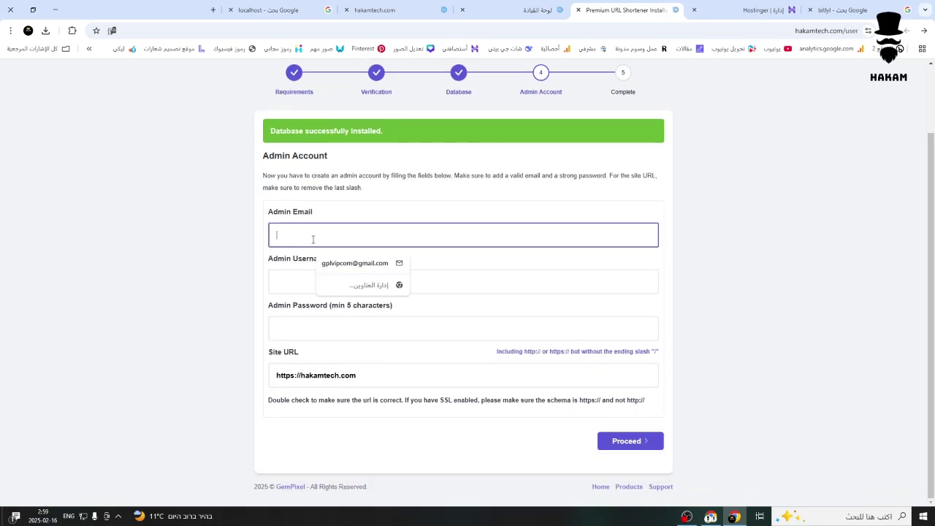
{"action": "left_click", "coordinate": [356, 263]}
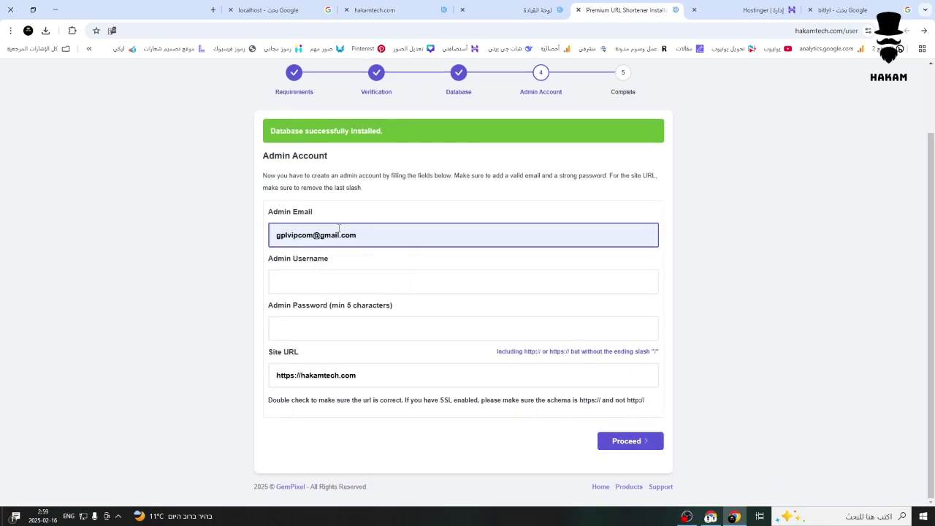
{"action": "left_click", "coordinate": [331, 281]}
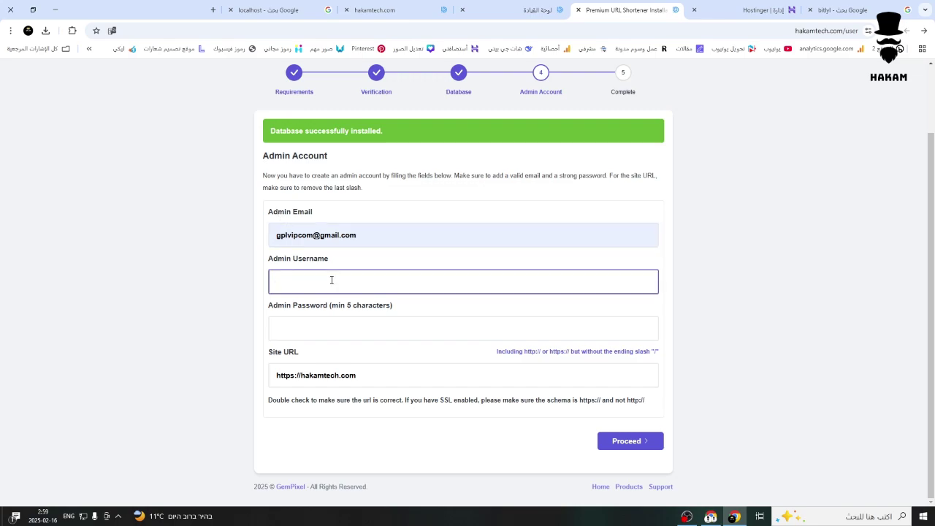
{"action": "double_click", "coordinate": [295, 234]}
{"action": "key", "text": "ctrl+c"}
{"action": "left_click", "coordinate": [294, 281]}
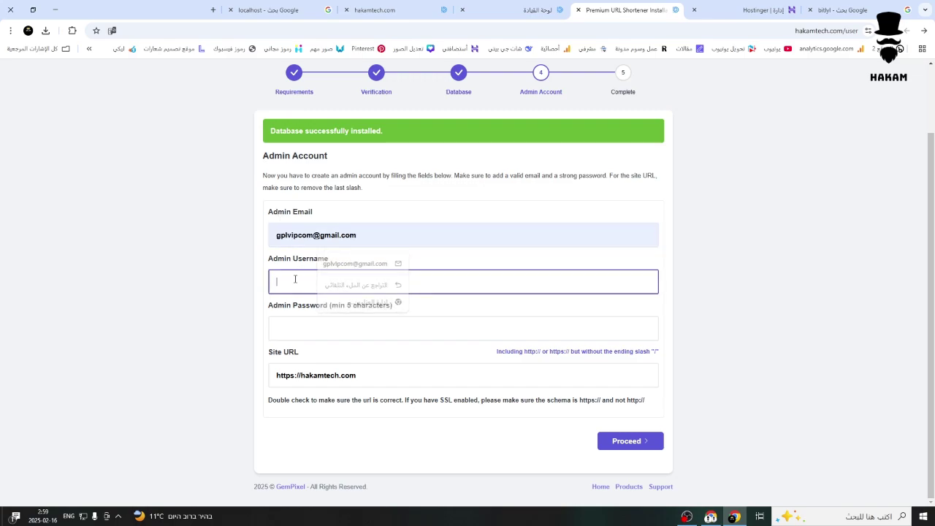
{"action": "key", "text": "ctrl+v"}
Step: Set the admin password, finish the installation, and visit the new site
{"action": "left_click", "coordinate": [306, 329]}
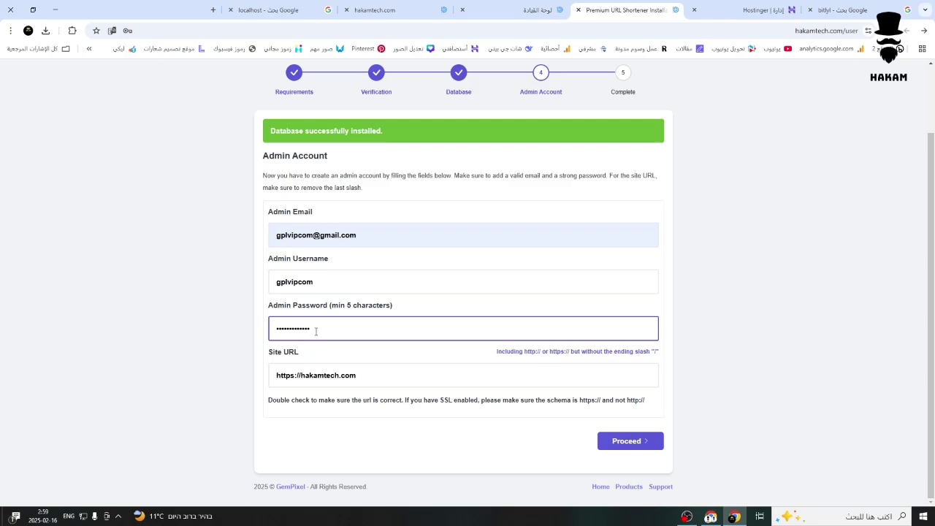
{"action": "left_click", "coordinate": [625, 449]}
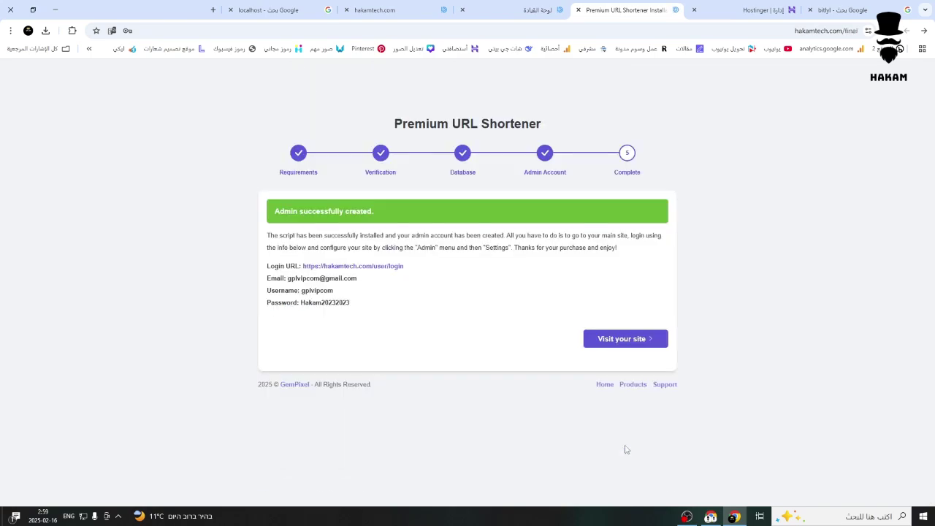
{"action": "left_click_drag", "start_coordinate": [350, 303], "coordinate": [325, 302]}
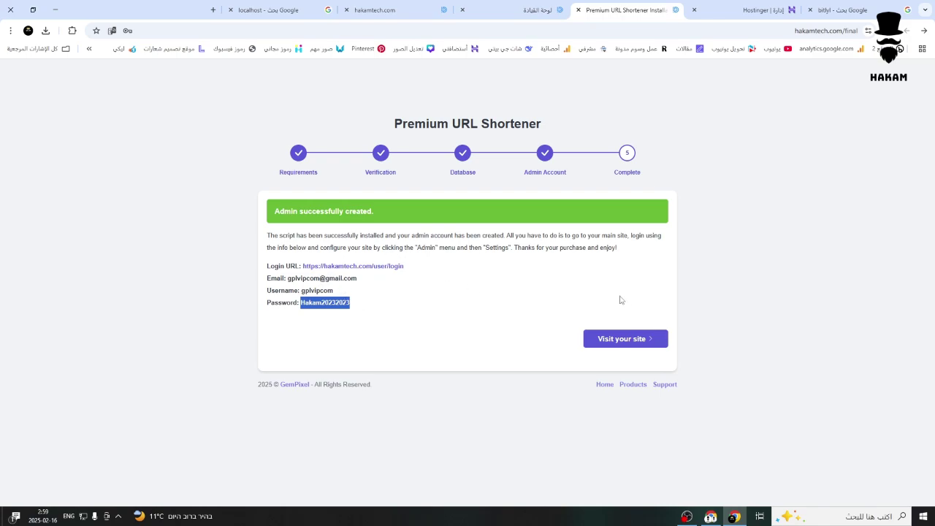
{"action": "left_click", "coordinate": [647, 340]}
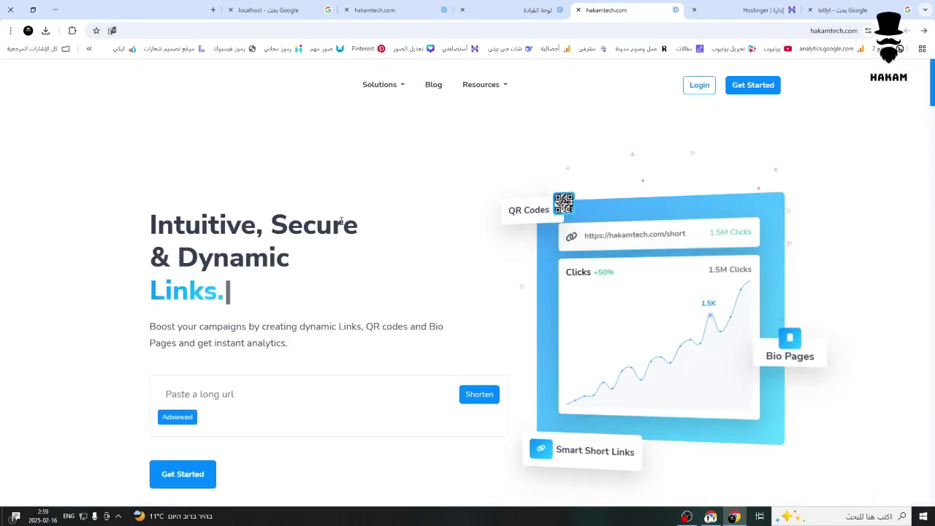
Step: Scroll the hakamtech.com landing page to its short-URL demo and highlight the sample link
{"action": "scroll", "coordinate": [328, 284], "scroll_direction": "down", "scroll_amount": 3}
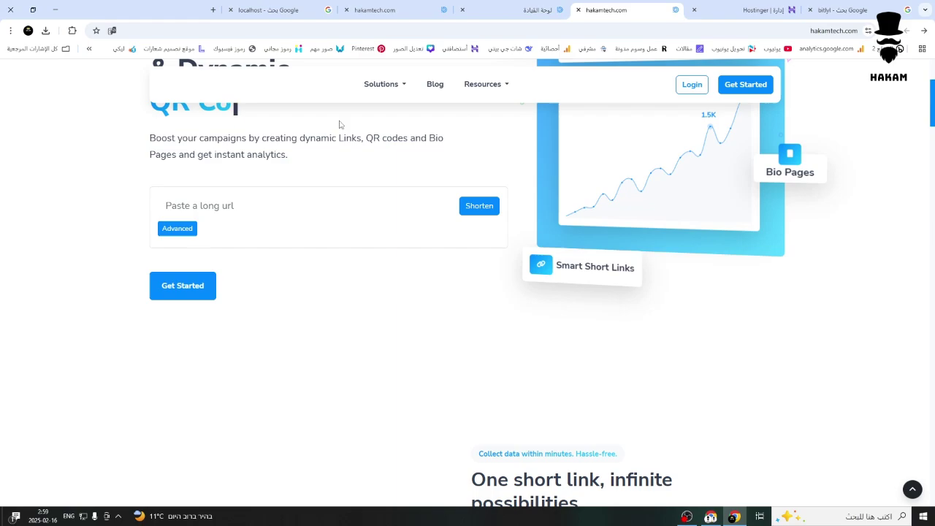
{"action": "scroll", "coordinate": [445, 375], "scroll_direction": "down", "scroll_amount": 4}
{"action": "scroll", "coordinate": [447, 375], "scroll_direction": "down", "scroll_amount": 7}
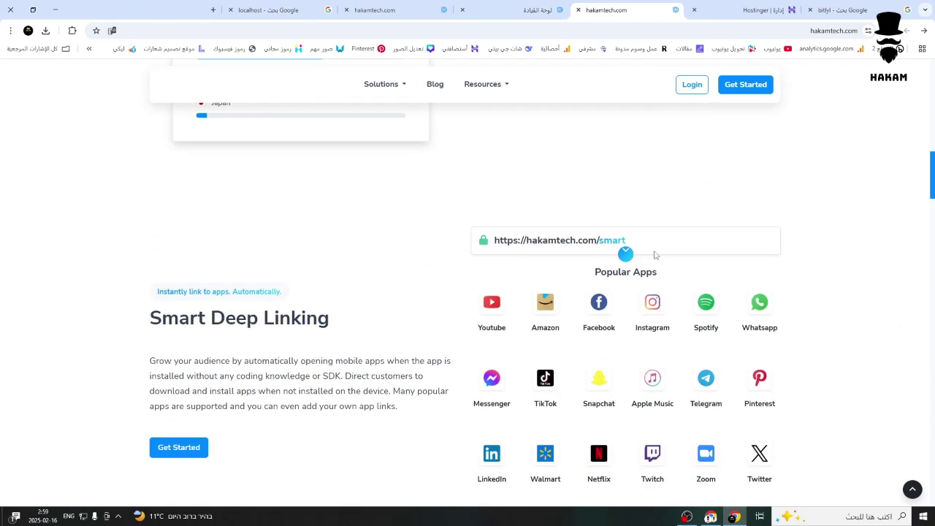
{"action": "left_click_drag", "start_coordinate": [654, 244], "coordinate": [478, 240]}
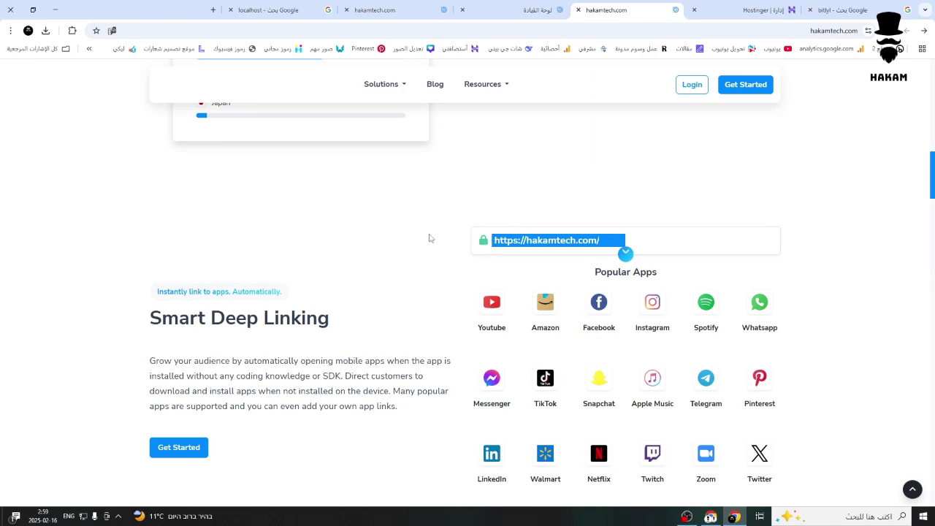
Step: Scroll the remaining sections down to the footer, then go to the Login page
{"action": "scroll", "coordinate": [420, 245], "scroll_direction": "down", "scroll_amount": 3}
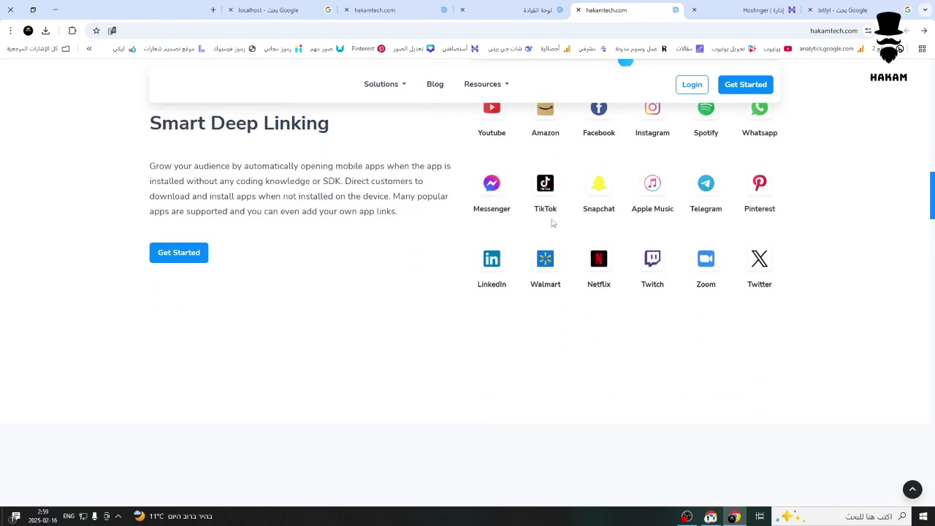
{"action": "scroll", "coordinate": [423, 264], "scroll_direction": "up", "scroll_amount": 3}
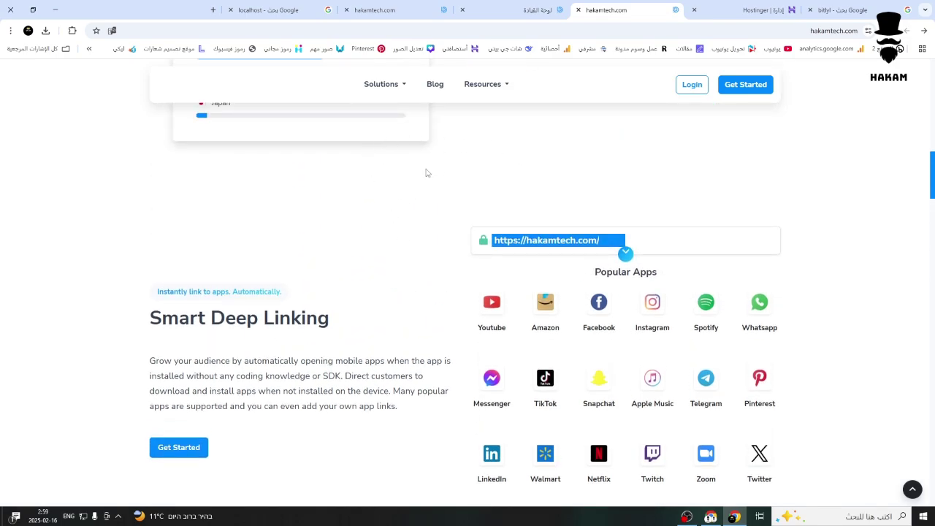
{"action": "scroll", "coordinate": [420, 234], "scroll_direction": "down", "scroll_amount": 2}
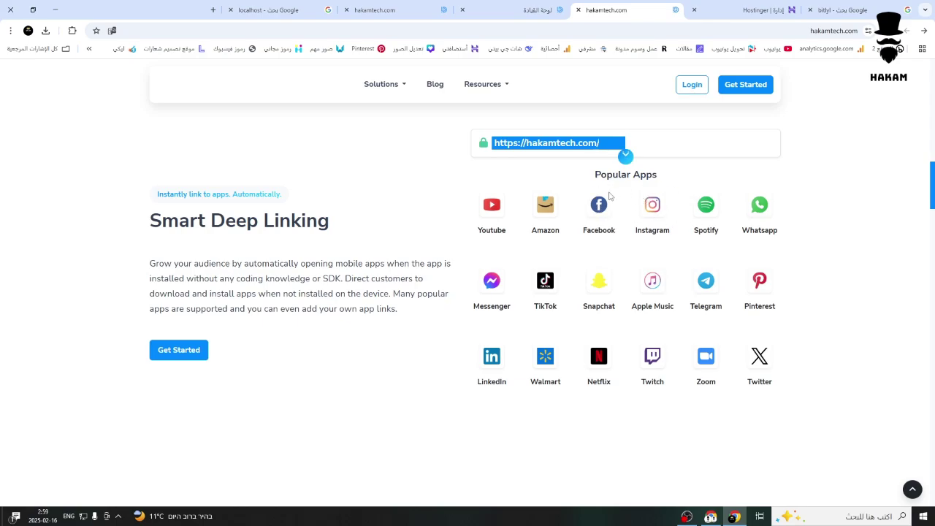
{"action": "scroll", "coordinate": [433, 236], "scroll_direction": "down", "scroll_amount": 4}
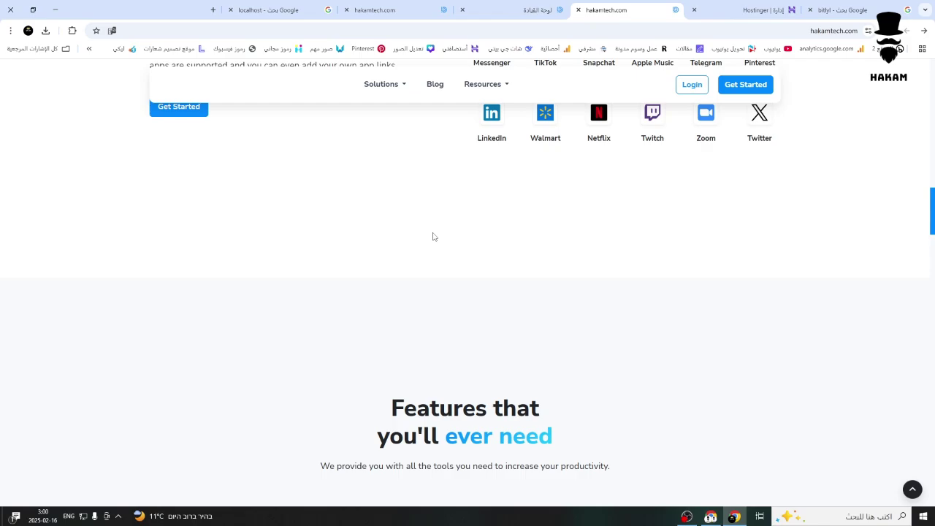
{"action": "scroll", "coordinate": [432, 236], "scroll_direction": "down", "scroll_amount": 6}
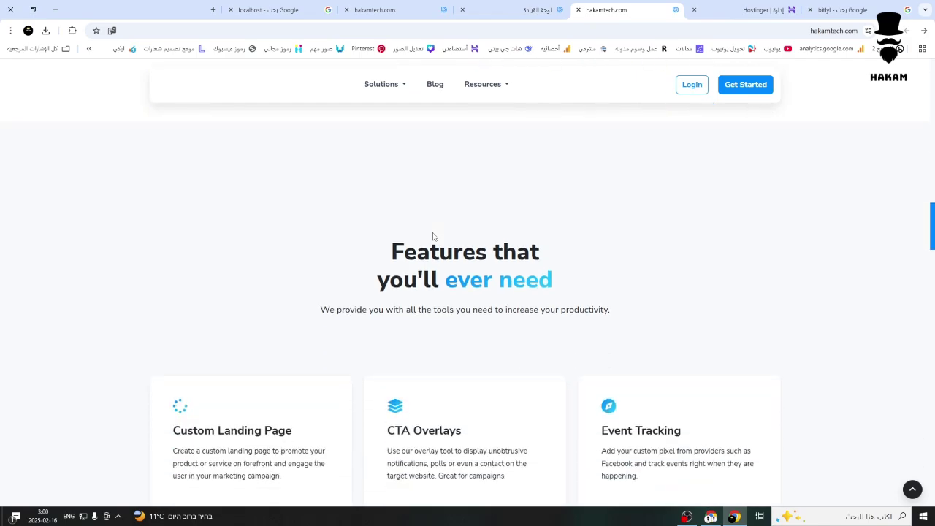
{"action": "scroll", "coordinate": [447, 231], "scroll_direction": "down", "scroll_amount": 8}
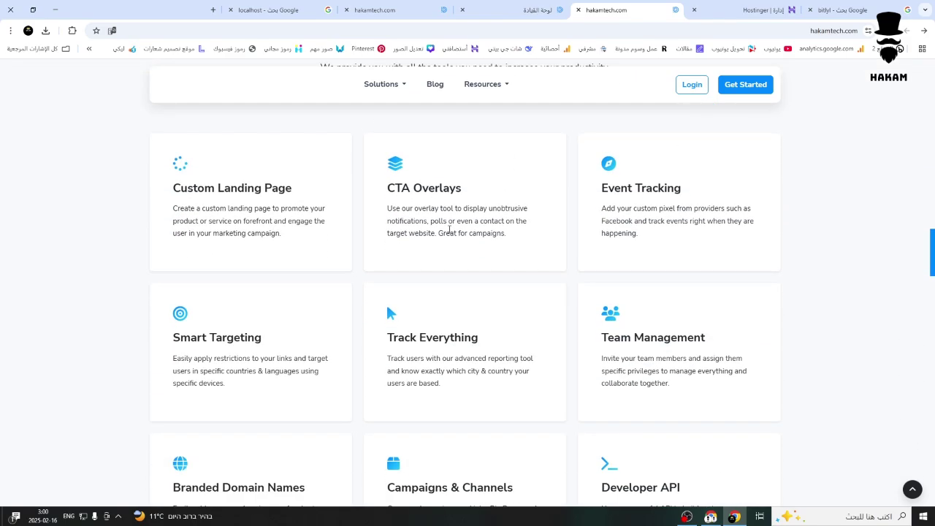
{"action": "scroll", "coordinate": [449, 233], "scroll_direction": "down", "scroll_amount": 10}
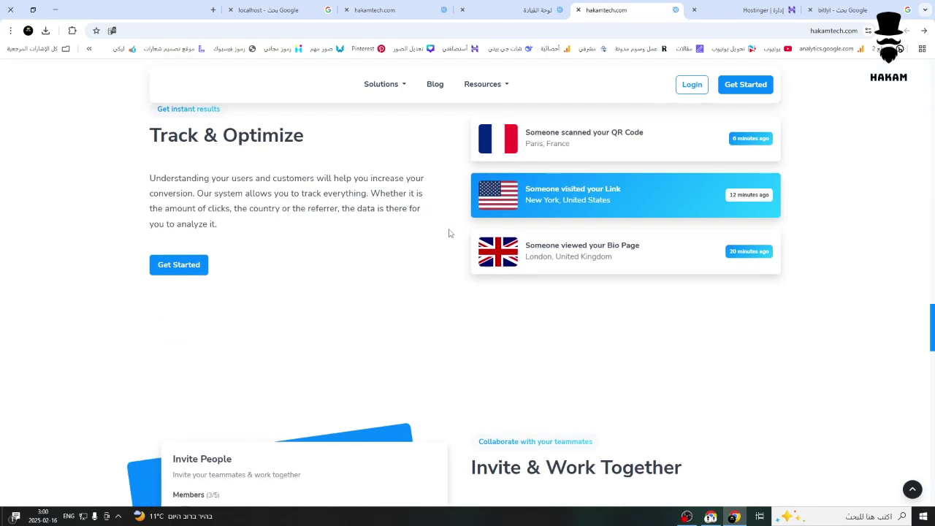
{"action": "scroll", "coordinate": [449, 233], "scroll_direction": "down", "scroll_amount": 3}
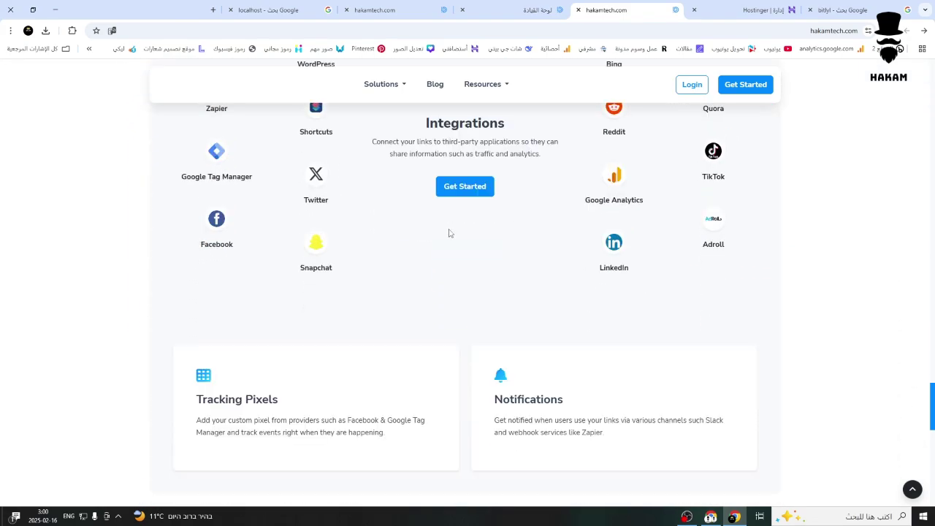
{"action": "scroll", "coordinate": [449, 233], "scroll_direction": "down", "scroll_amount": 8}
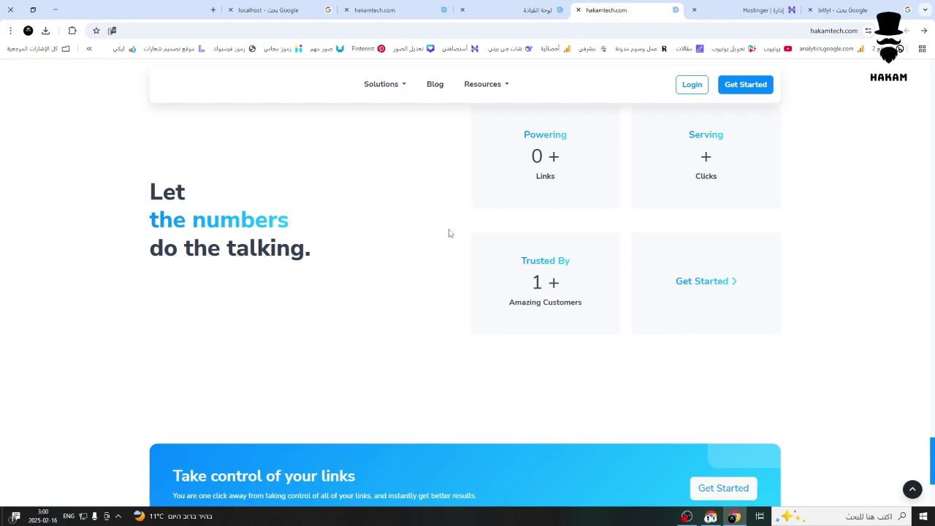
{"action": "scroll", "coordinate": [449, 233], "scroll_direction": "down", "scroll_amount": 3}
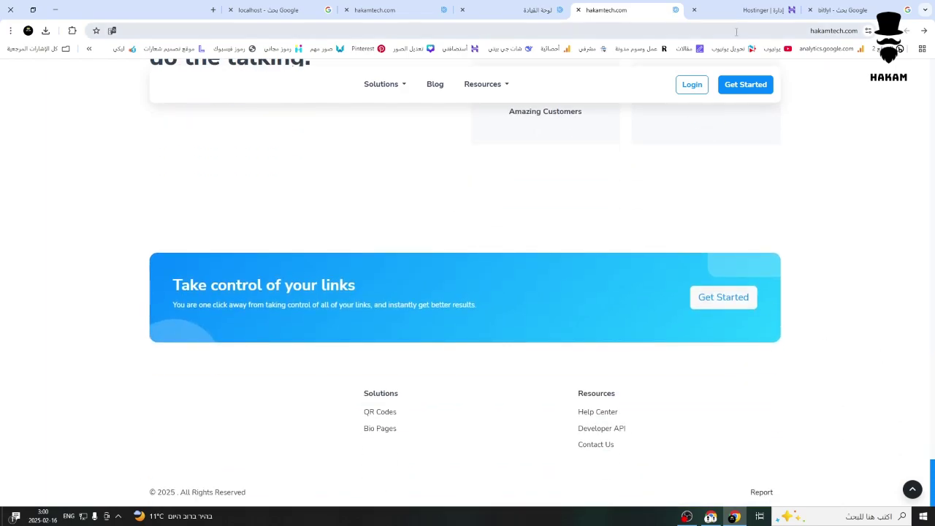
{"action": "left_click", "coordinate": [692, 86]}
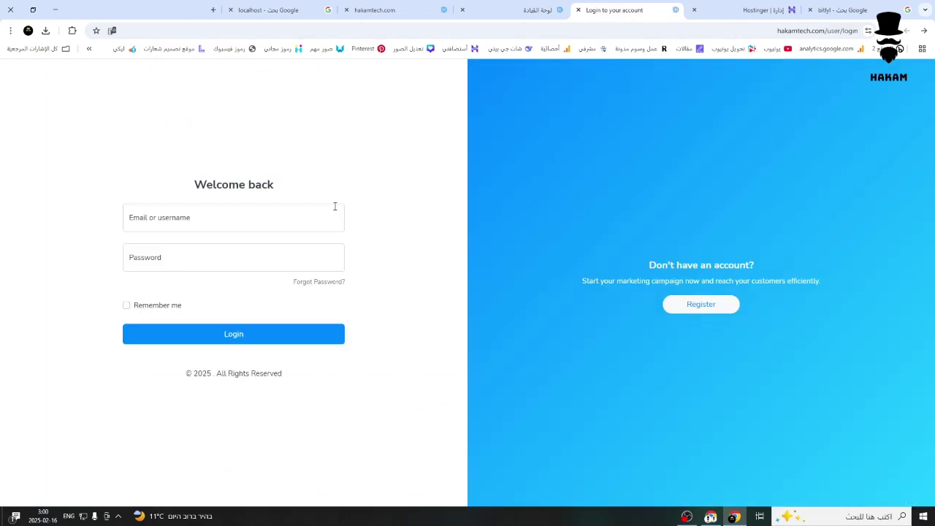
Step: Sign in with the saved admin email and password
{"action": "left_click", "coordinate": [294, 222]}
{"action": "left_click", "coordinate": [238, 252]}
{"action": "left_click", "coordinate": [234, 256]}
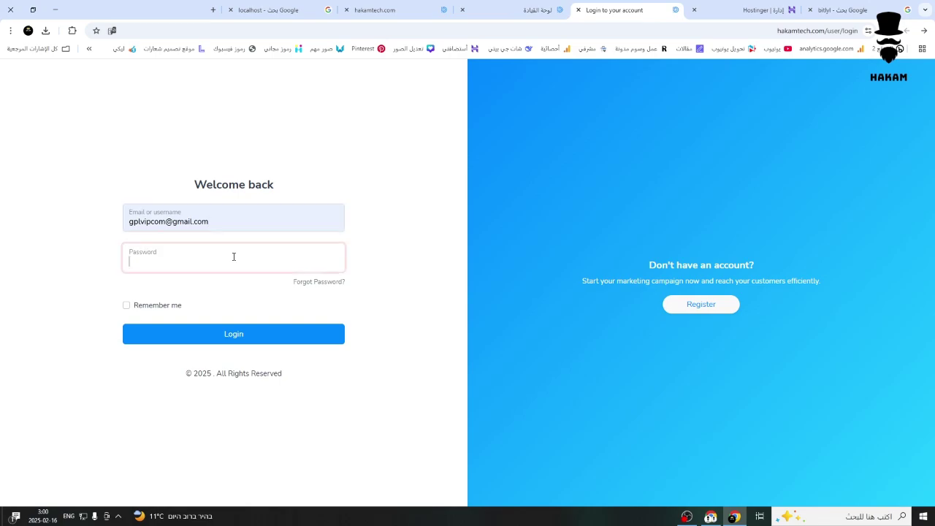
{"action": "key", "text": "ctrl+v"}
{"action": "left_click", "coordinate": [281, 335]}
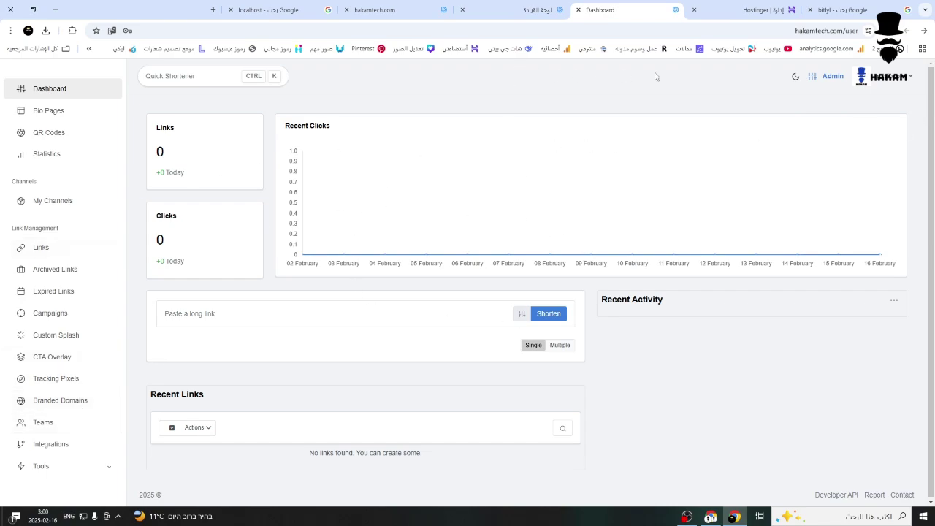
Step: Open account Settings from the avatar menu, expand Tools, and go to the Admin dashboard
{"action": "left_click", "coordinate": [913, 78]}
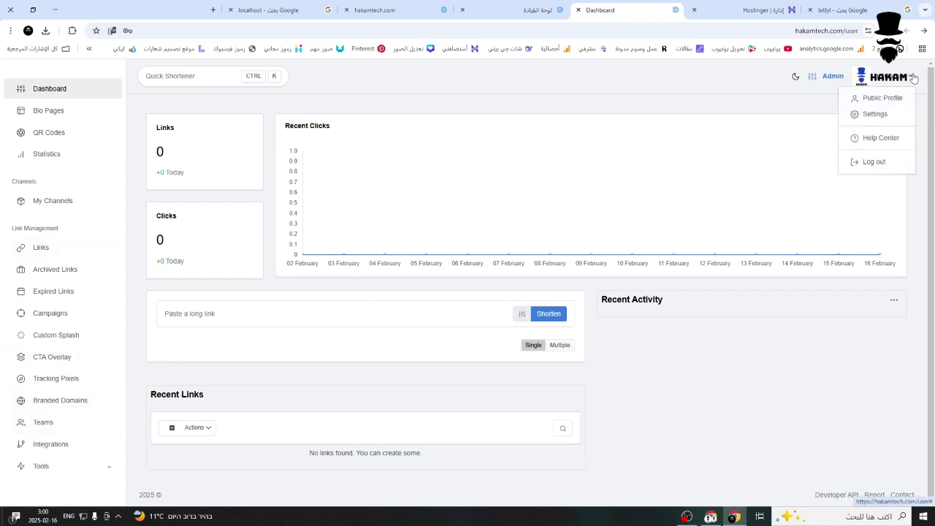
{"action": "left_click", "coordinate": [891, 114]}
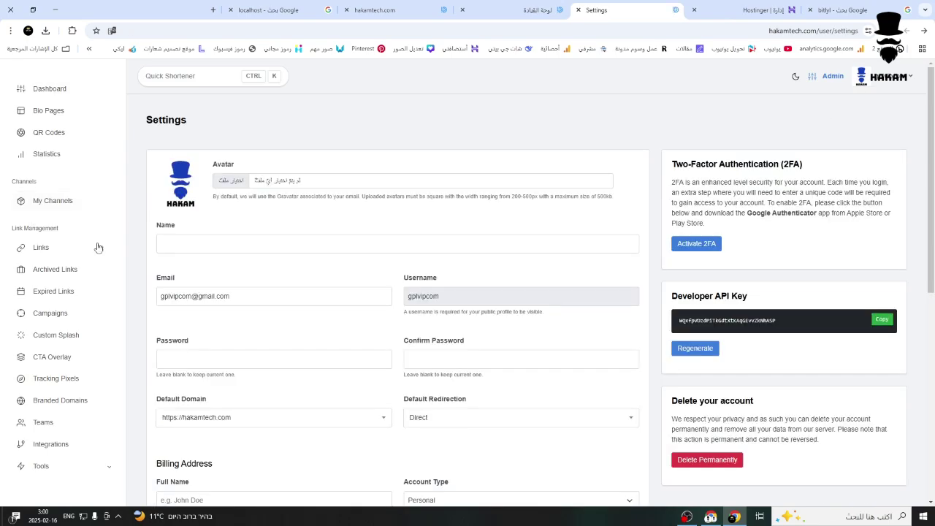
{"action": "scroll", "coordinate": [73, 263], "scroll_direction": "down", "scroll_amount": 5}
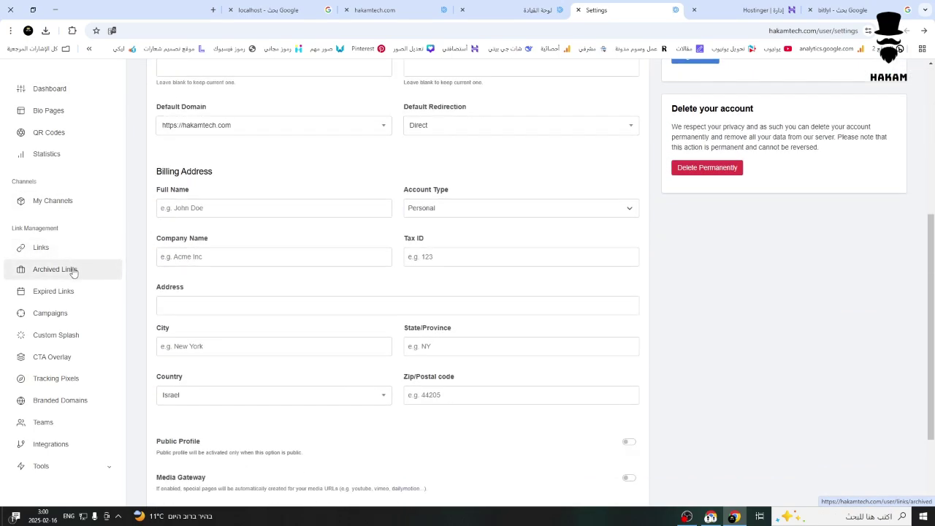
{"action": "left_click", "coordinate": [77, 464]}
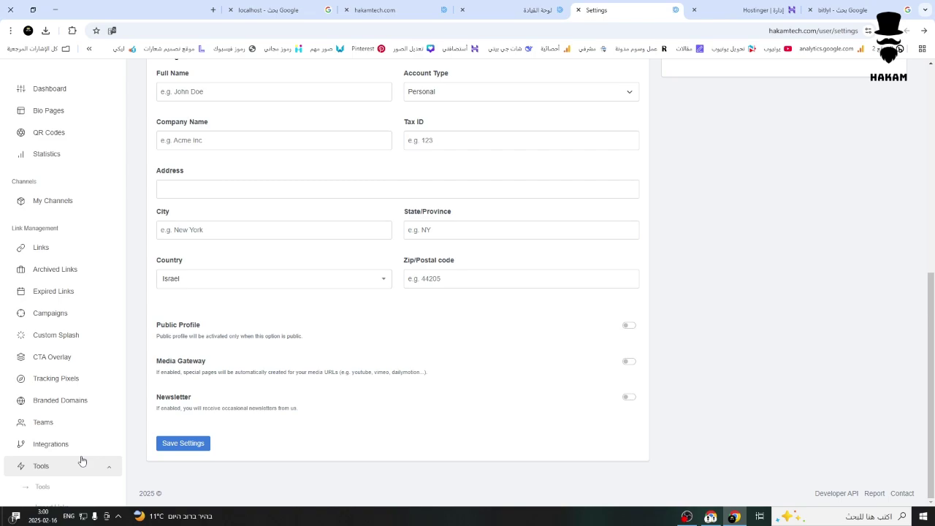
{"action": "left_click", "coordinate": [64, 460]}
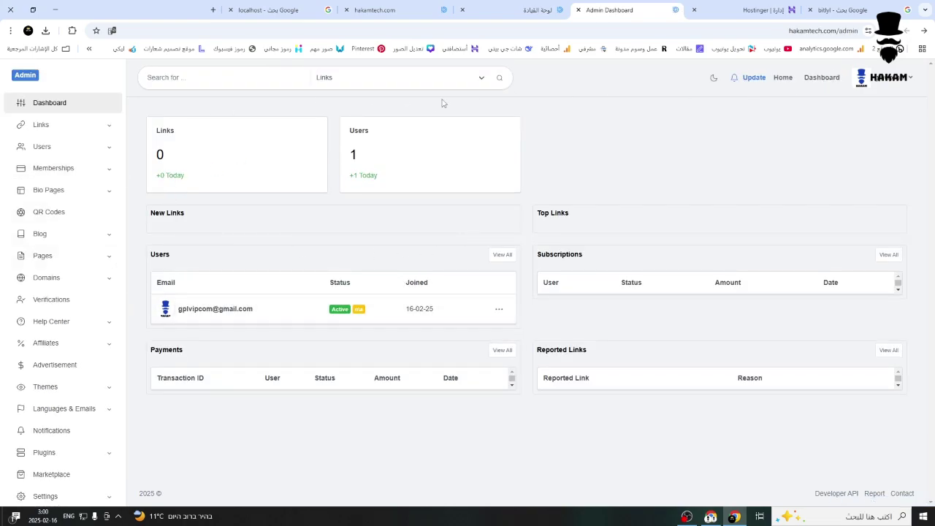
Step: Translate the admin dashboard into Arabic and expand the Links section
{"action": "right_click", "coordinate": [442, 103]}
{"action": "left_click", "coordinate": [388, 273]}
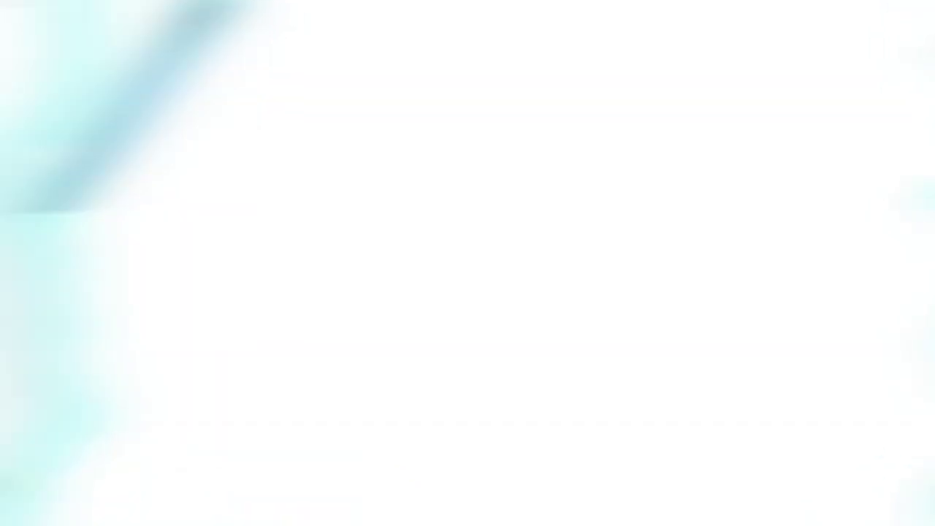
{"action": "left_click", "coordinate": [40, 125]}
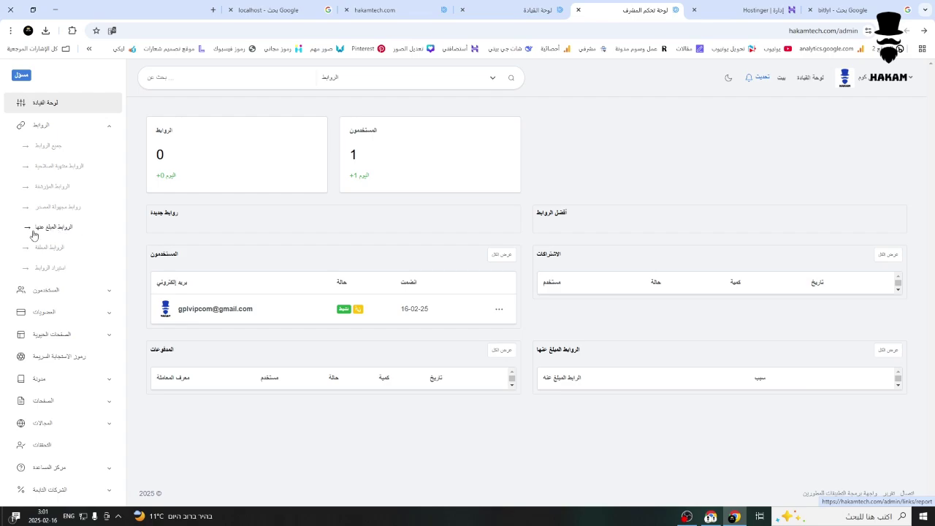
{"action": "scroll", "coordinate": [44, 238], "scroll_direction": "down", "scroll_amount": 2}
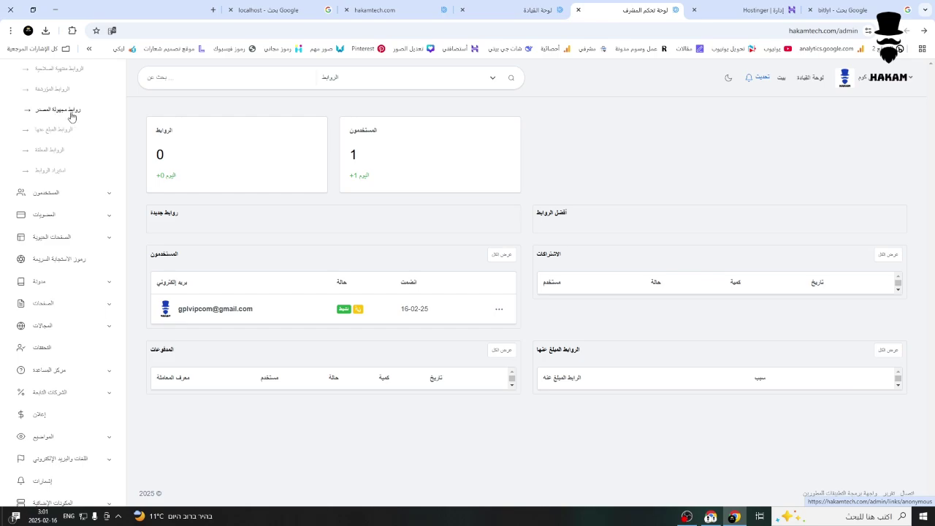
Step: Open Users > All Users and highlight the single user's row details
{"action": "left_click", "coordinate": [69, 194]}
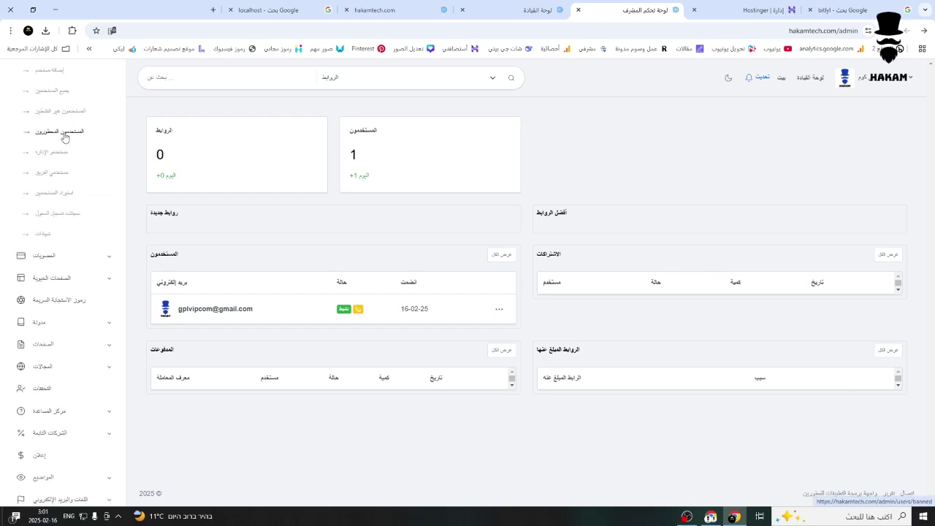
{"action": "scroll", "coordinate": [64, 138], "scroll_direction": "up", "scroll_amount": 2}
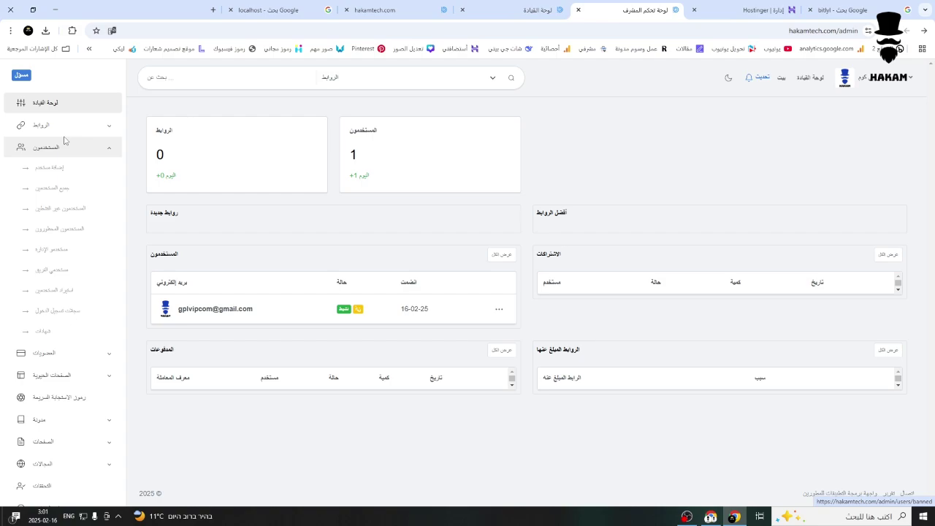
{"action": "left_click", "coordinate": [66, 191]}
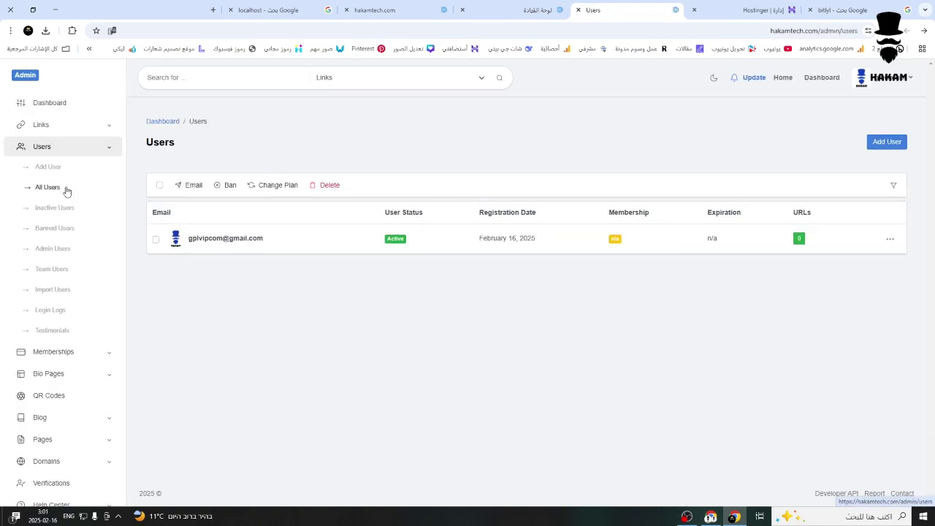
{"action": "left_click_drag", "start_coordinate": [294, 242], "coordinate": [166, 248]}
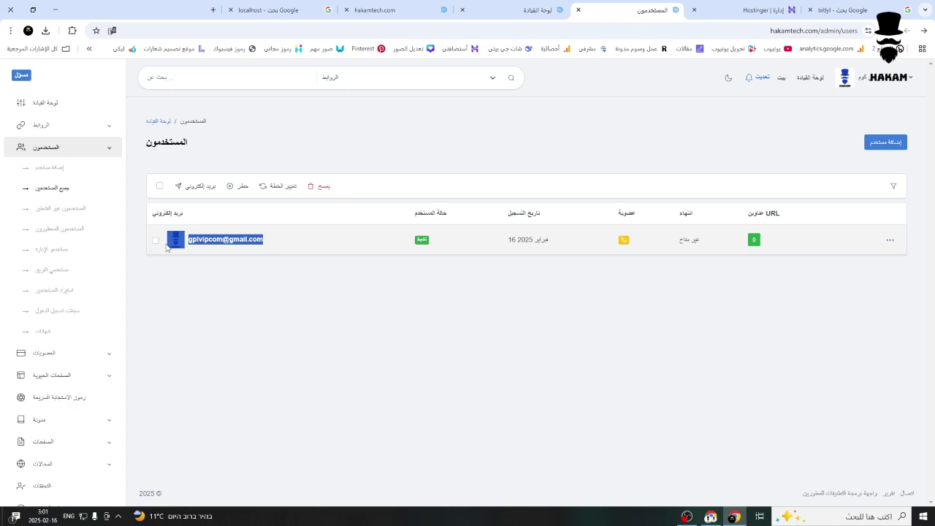
{"action": "left_click_drag", "start_coordinate": [506, 240], "coordinate": [820, 234]}
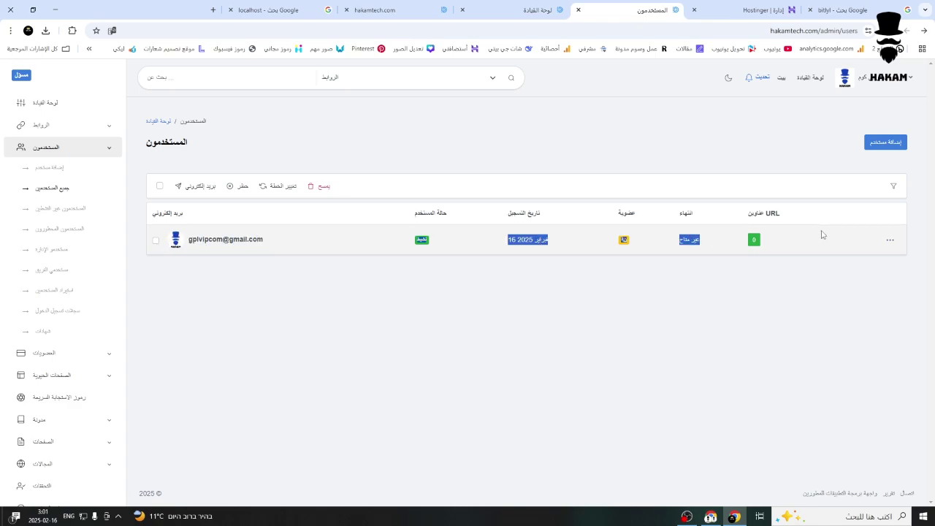
Step: Translate the All Users page into Arabic and select the site's base address
{"action": "right_click", "coordinate": [404, 139]}
{"action": "left_click", "coordinate": [306, 309]}
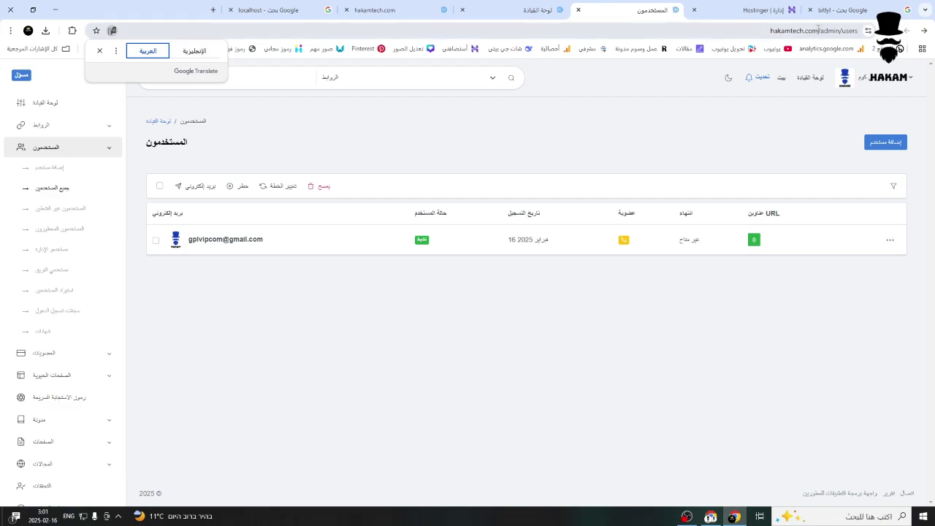
{"action": "left_click_drag", "start_coordinate": [817, 30], "coordinate": [706, 41]}
{"action": "key", "text": "ctrl+c"}
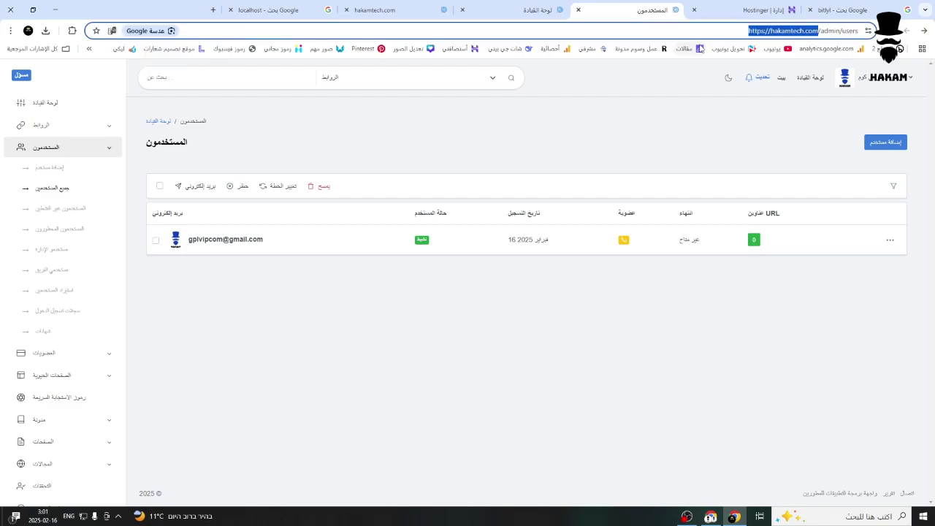
{"action": "left_click", "coordinate": [710, 516]}
Step: Load hakamtech.com in a new browser tab
{"action": "left_click", "coordinate": [790, 7]}
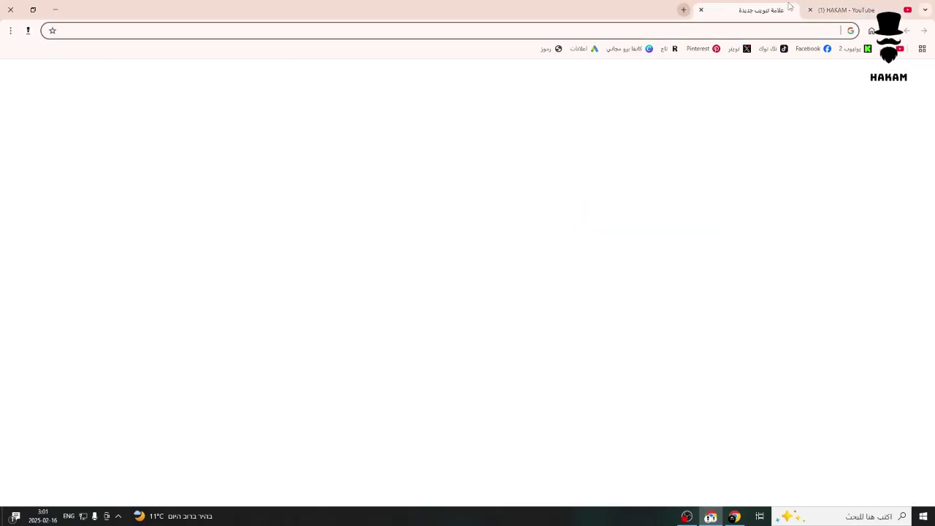
{"action": "key", "text": "ctrl+v"}
{"action": "key", "text": "Return"}
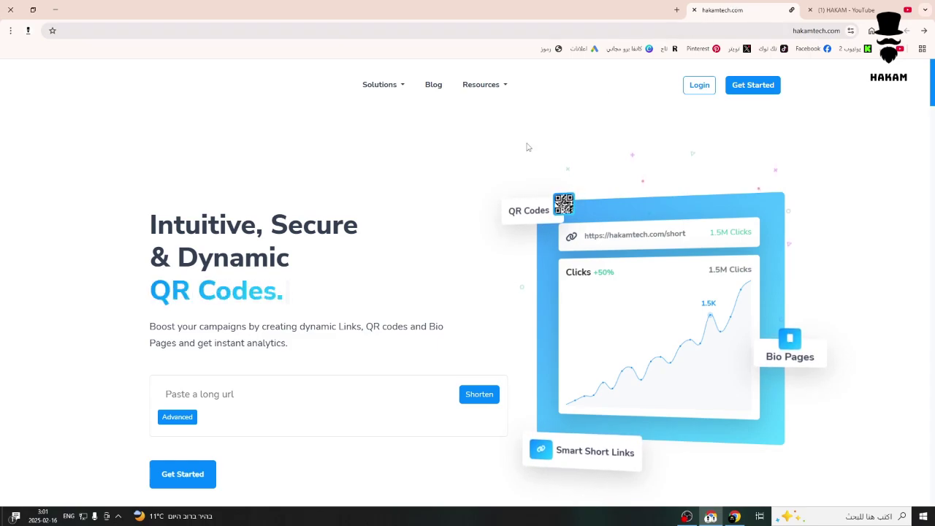
{"action": "scroll", "coordinate": [437, 193], "scroll_direction": "down", "scroll_amount": 3}
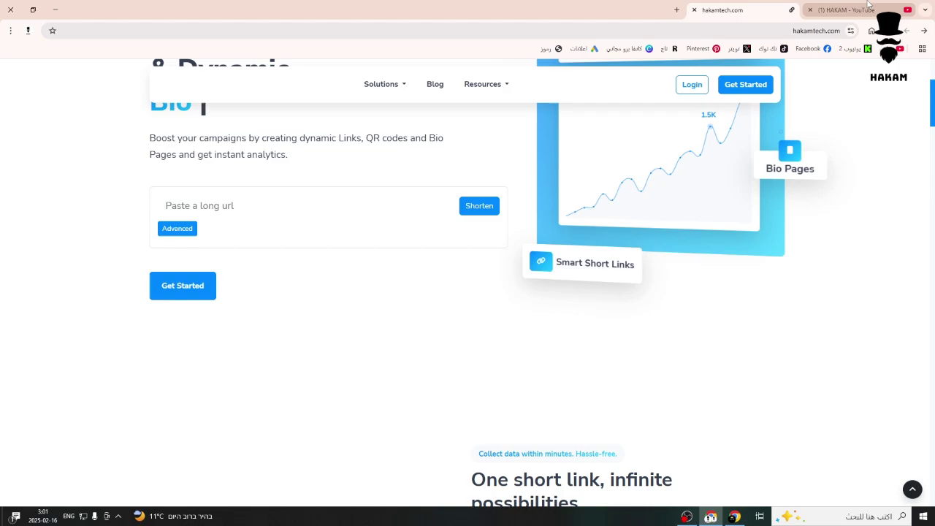
Step: Paste the YouTube channel's videos URL into 'Paste a long url' and shorten it
{"action": "left_click", "coordinate": [812, 9]}
{"action": "left_click", "coordinate": [806, 31]}
{"action": "key", "text": "ctrl+c"}
{"action": "left_click", "coordinate": [781, 10]}
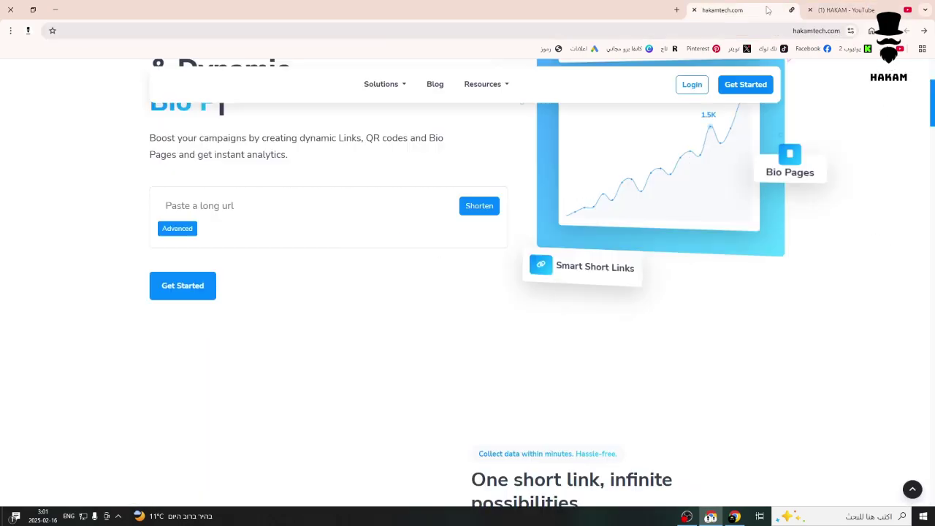
{"action": "left_click", "coordinate": [375, 203]}
{"action": "key", "text": "ctrl+v"}
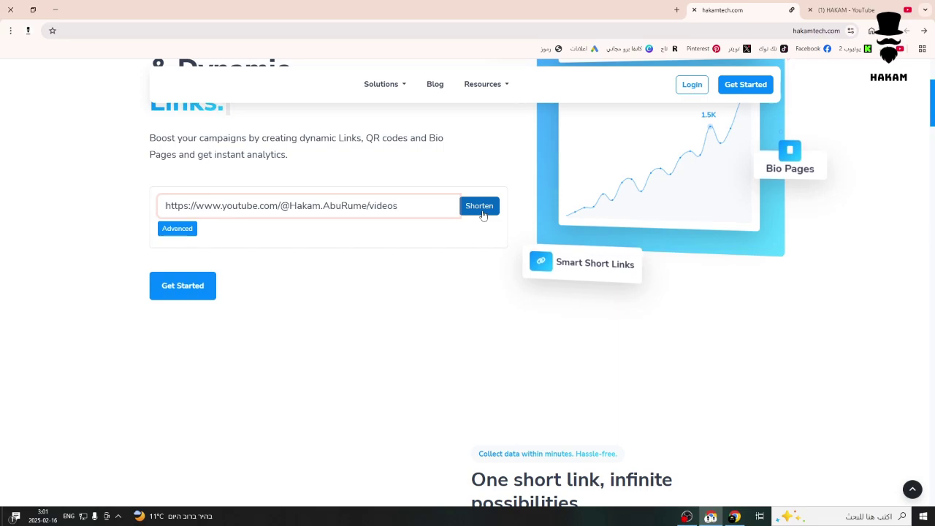
{"action": "triple_click", "coordinate": [246, 212]}
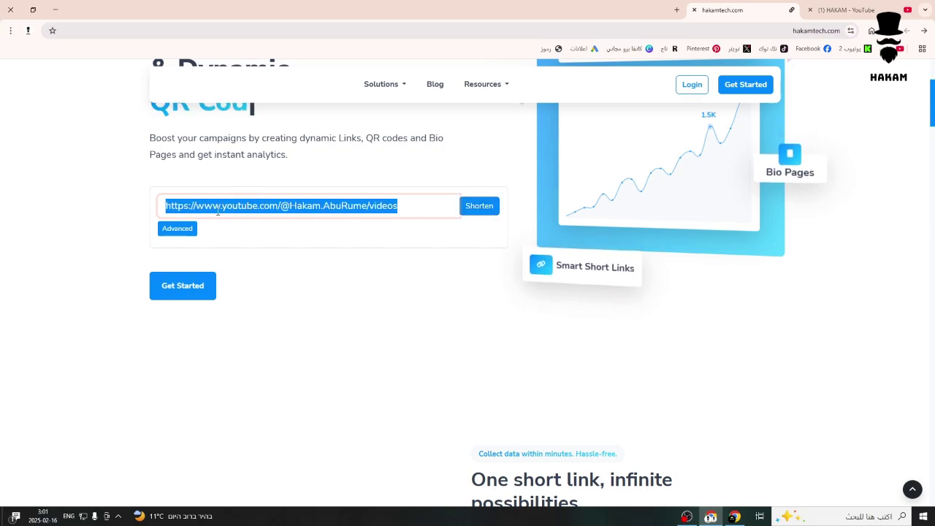
{"action": "left_click", "coordinate": [482, 205]}
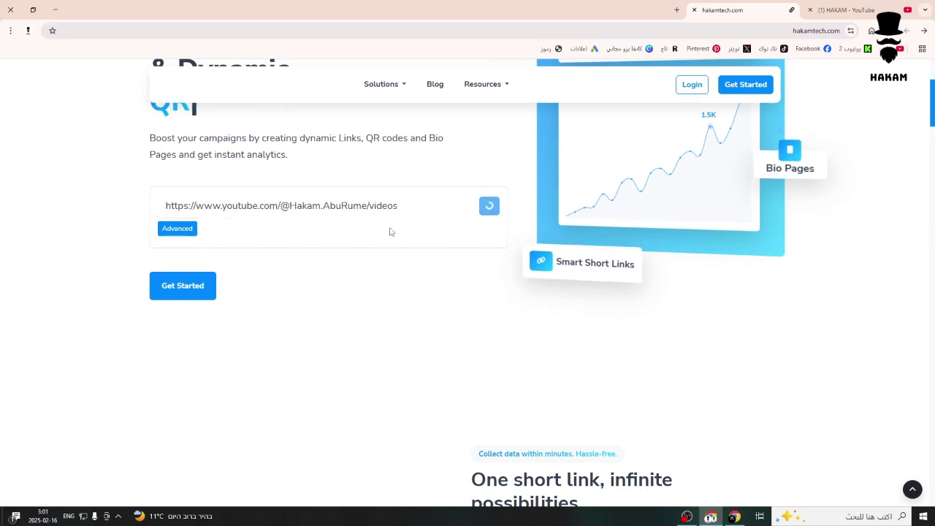
{"action": "left_click_drag", "start_coordinate": [323, 205], "coordinate": [157, 207]}
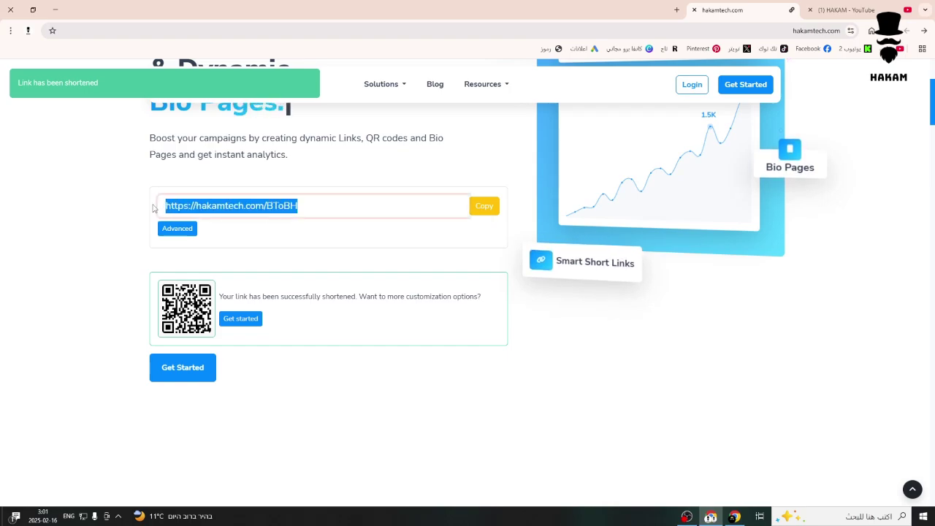
{"action": "triple_click", "coordinate": [389, 205]}
{"action": "triple_click", "coordinate": [274, 205]}
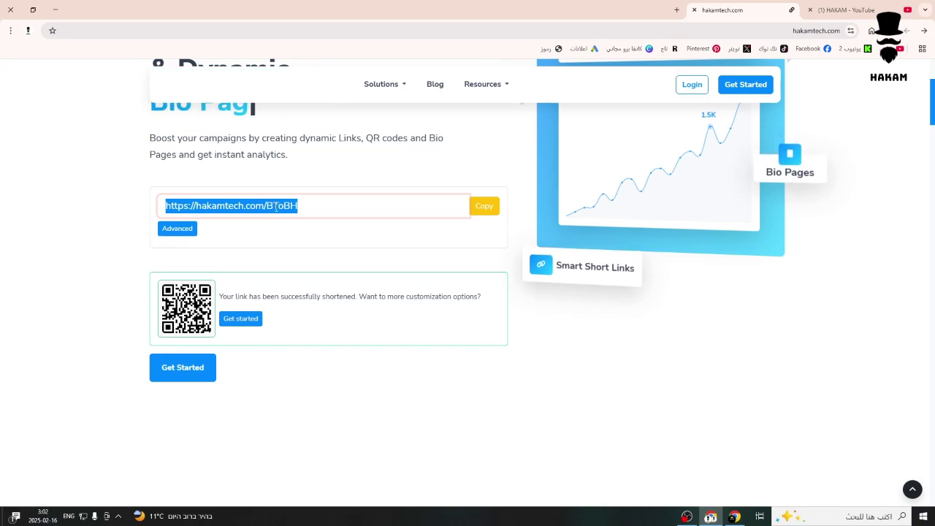
{"action": "scroll", "coordinate": [246, 207], "scroll_direction": "down", "scroll_amount": 3}
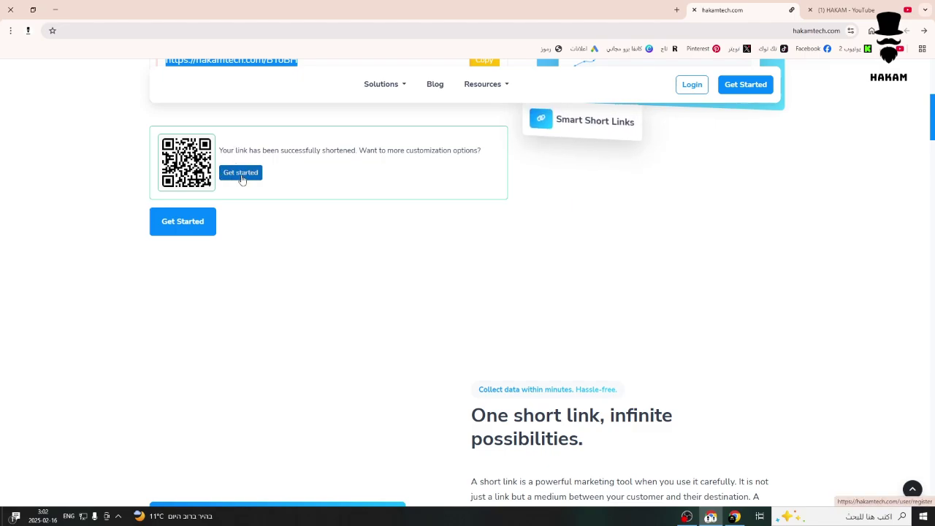
{"action": "left_click", "coordinate": [242, 180]}
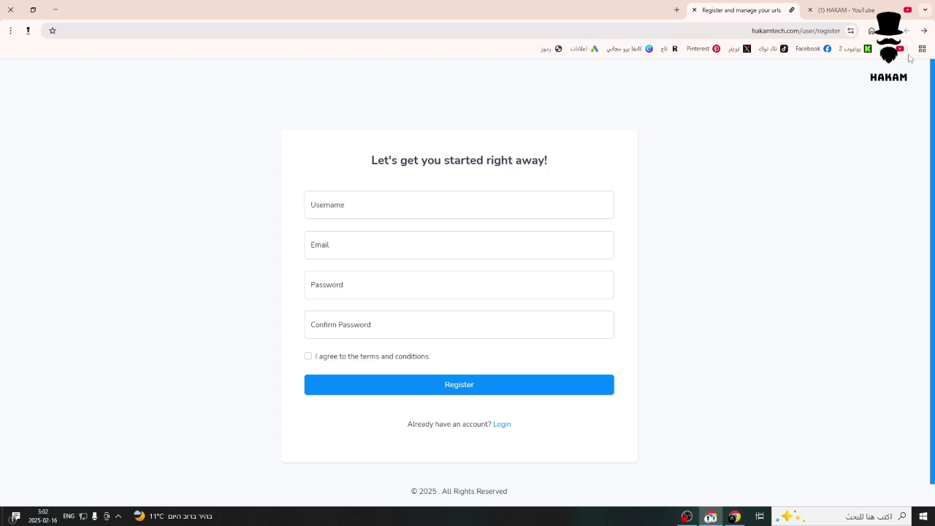
Step: Return to the homepage, open a new tab, and copy the short link BToBH
{"action": "left_click", "coordinate": [924, 30]}
{"action": "scroll", "coordinate": [183, 146], "scroll_direction": "down", "scroll_amount": 3}
{"action": "scroll", "coordinate": [221, 194], "scroll_direction": "up", "scroll_amount": 2}
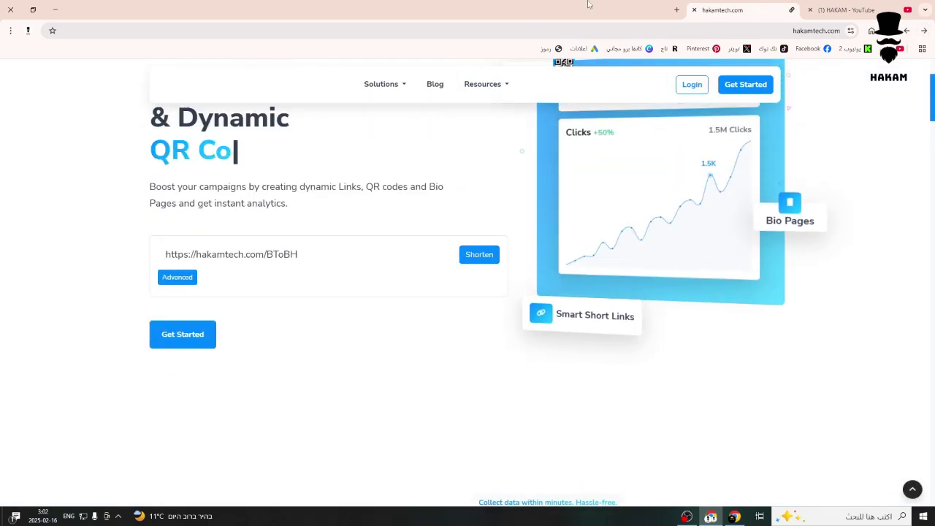
{"action": "key", "text": "ctrl+t"}
{"action": "key", "text": "ctrl+v"}
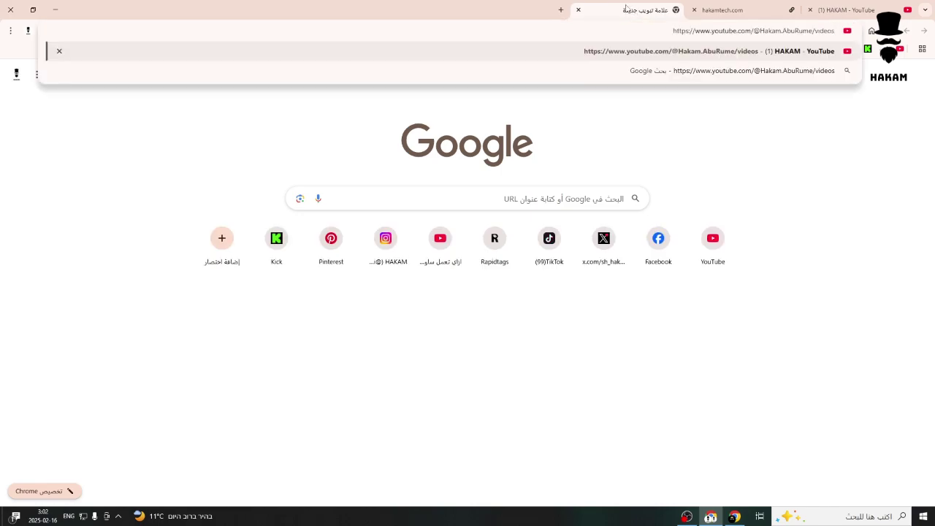
{"action": "left_click", "coordinate": [727, 9]}
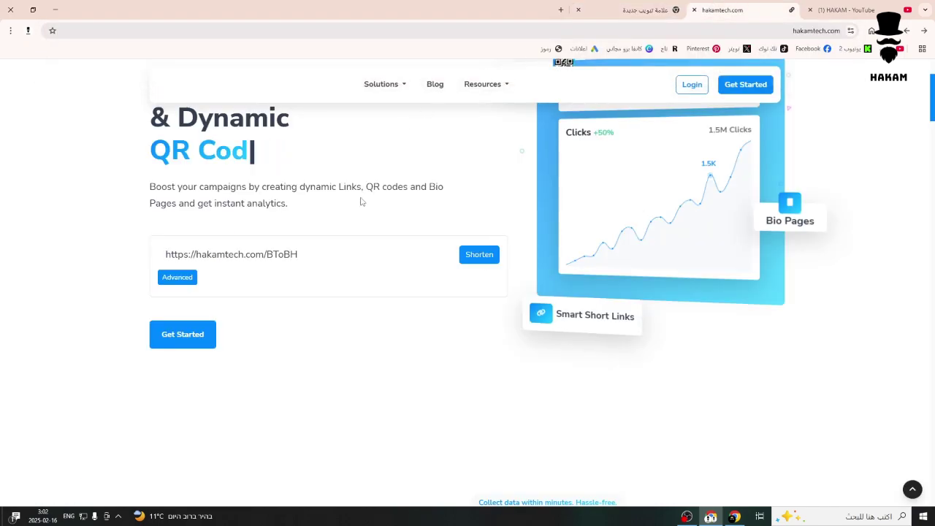
{"action": "double_click", "coordinate": [414, 258]}
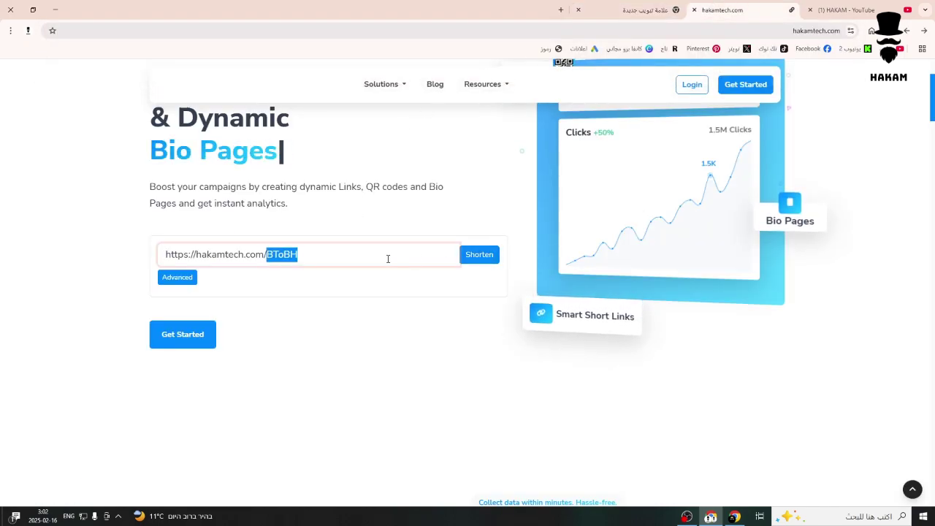
{"action": "key", "text": "ctrl+a"}
{"action": "left_click", "coordinate": [646, 10]}
{"action": "left_click", "coordinate": [615, 30]}
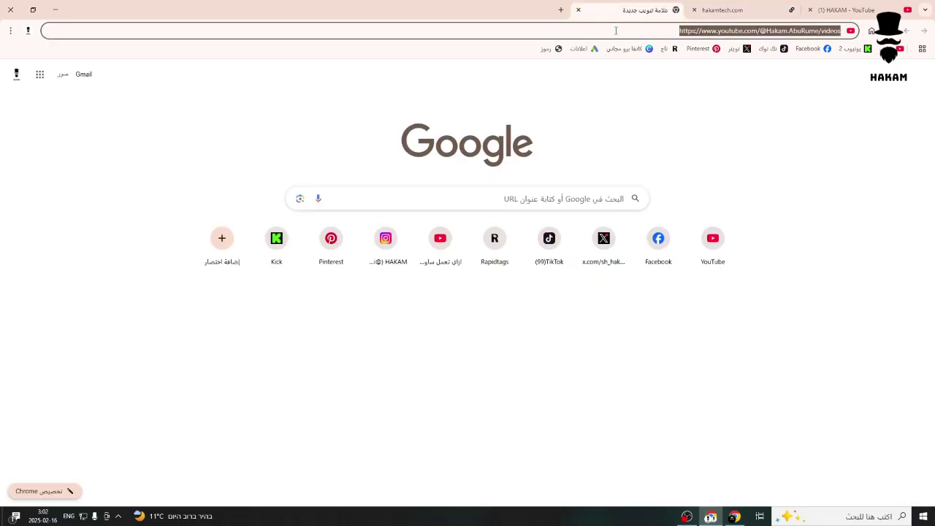
{"action": "key", "text": "ctrl+v"}
{"action": "key", "text": "Return"}
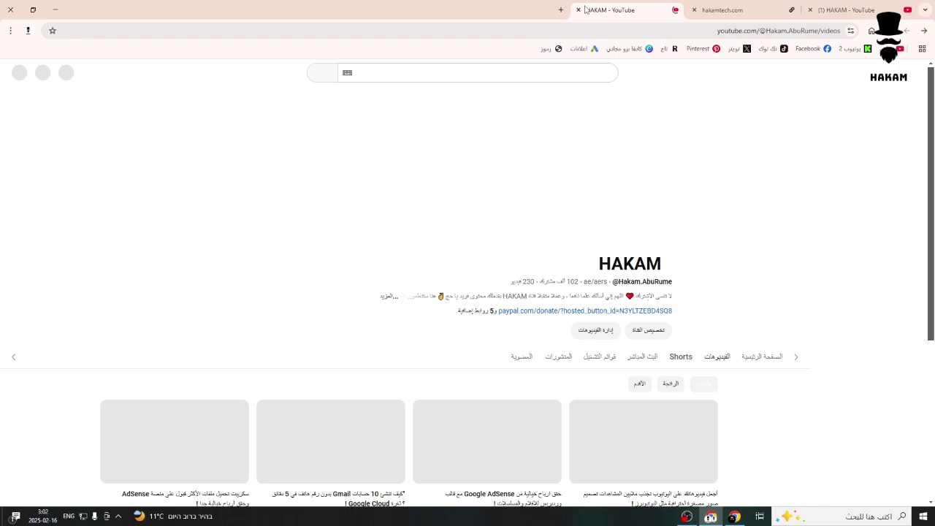
{"action": "left_click", "coordinate": [578, 9]}
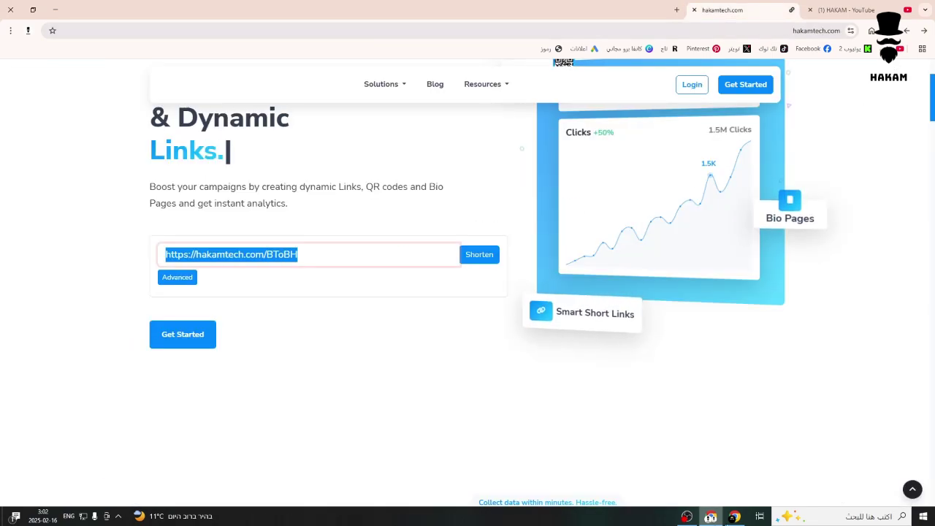
{"action": "key", "text": "alt+Tab"}
{"action": "scroll", "coordinate": [93, 324], "scroll_direction": "down", "scroll_amount": 1}
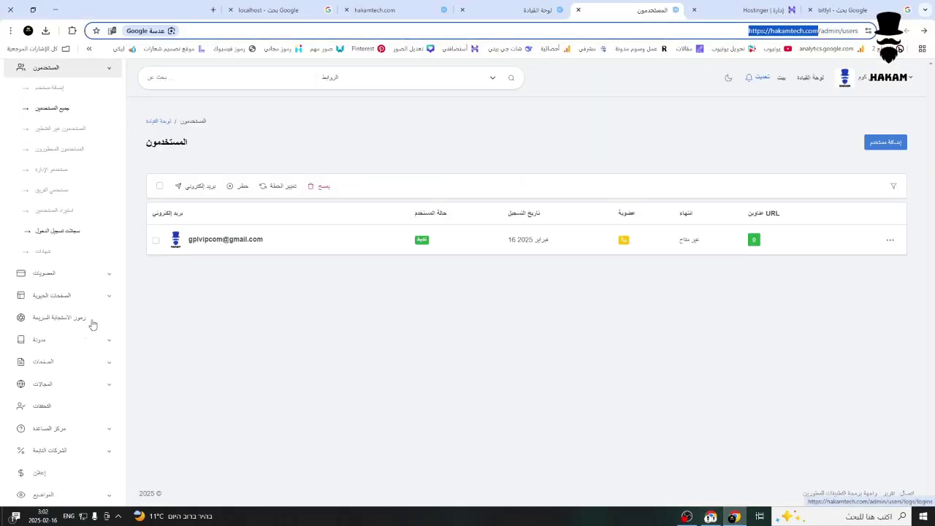
Step: Expand the Memberships section in the admin sidebar and open its Plans page
{"action": "left_click", "coordinate": [65, 272]}
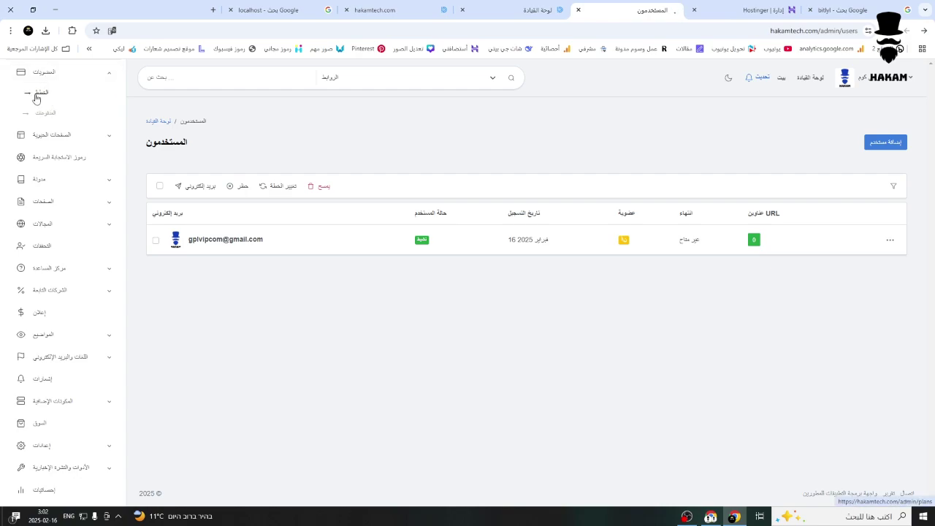
{"action": "left_click", "coordinate": [37, 98]}
{"action": "left_click", "coordinate": [37, 101]}
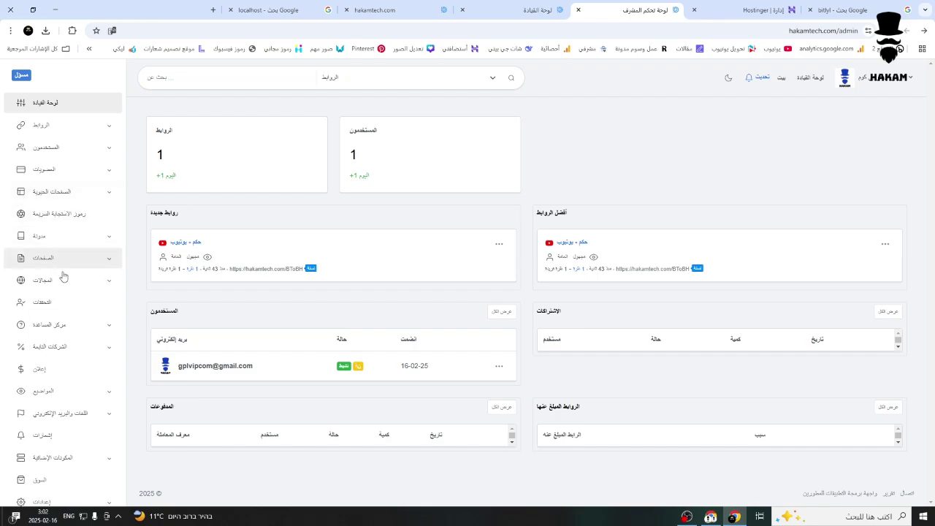
{"action": "left_click", "coordinate": [66, 173]}
{"action": "left_click", "coordinate": [42, 192]}
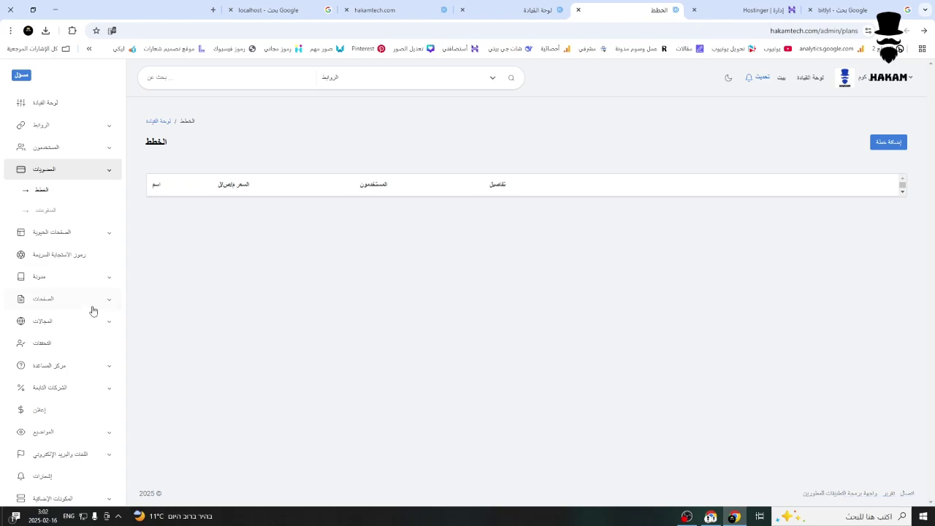
Step: Expand the Bio Pages, Blog and Pages sections of the admin sidebar
{"action": "left_click", "coordinate": [91, 241]}
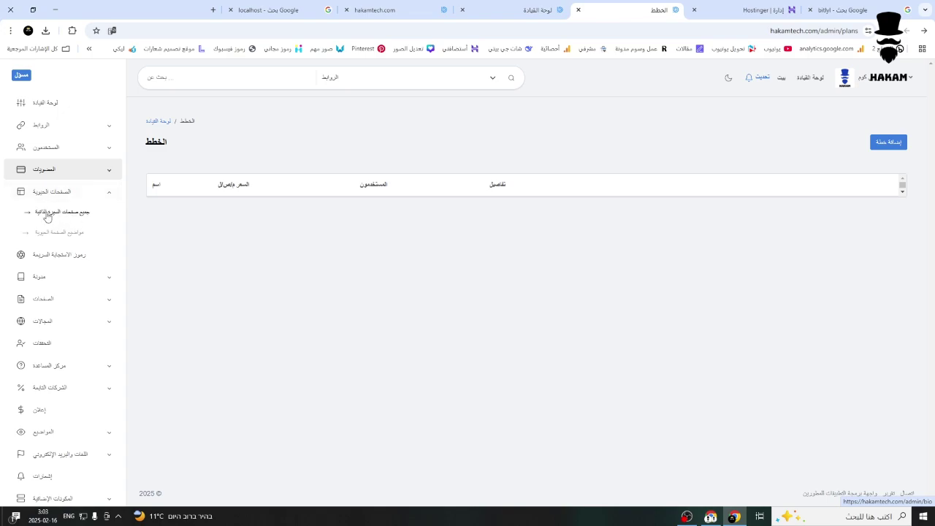
{"action": "scroll", "coordinate": [64, 246], "scroll_direction": "down", "scroll_amount": 1}
{"action": "scroll", "coordinate": [63, 246], "scroll_direction": "down", "scroll_amount": 2}
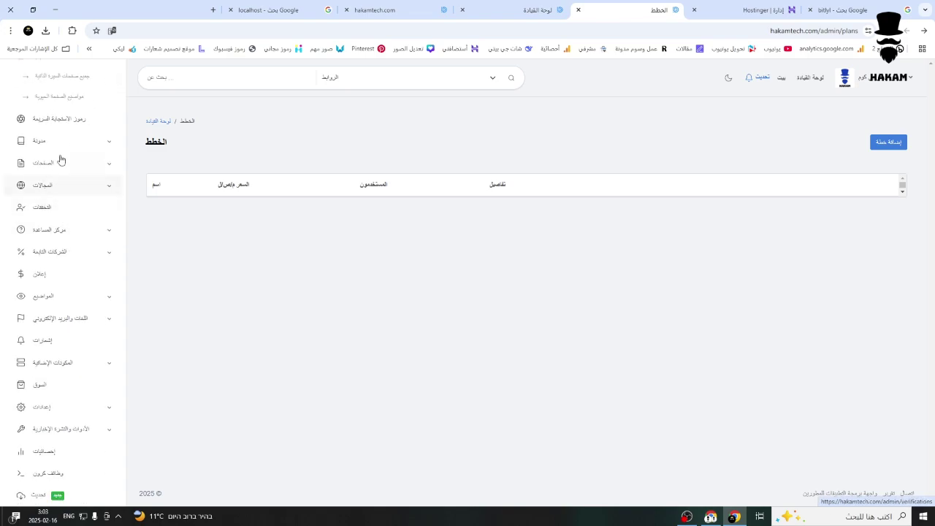
{"action": "left_click", "coordinate": [69, 144]}
{"action": "scroll", "coordinate": [56, 151], "scroll_direction": "down", "scroll_amount": 1}
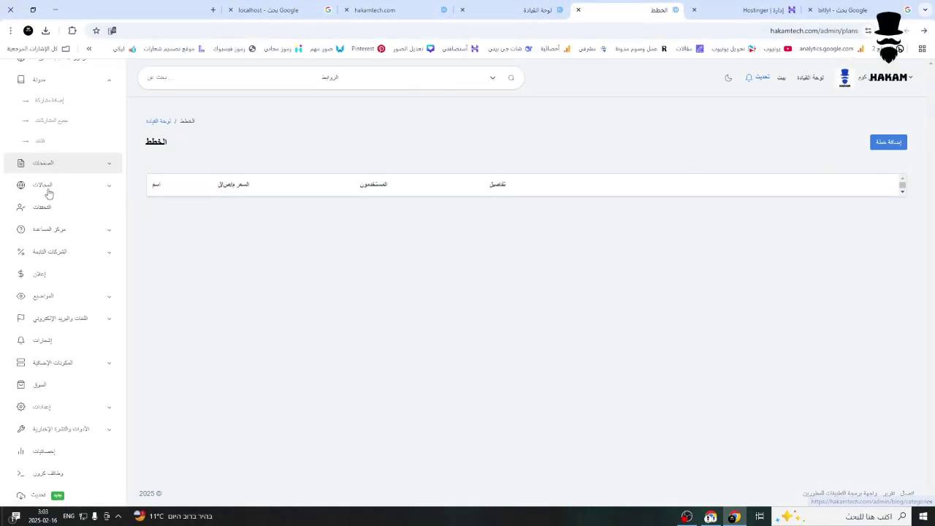
{"action": "left_click", "coordinate": [53, 167]}
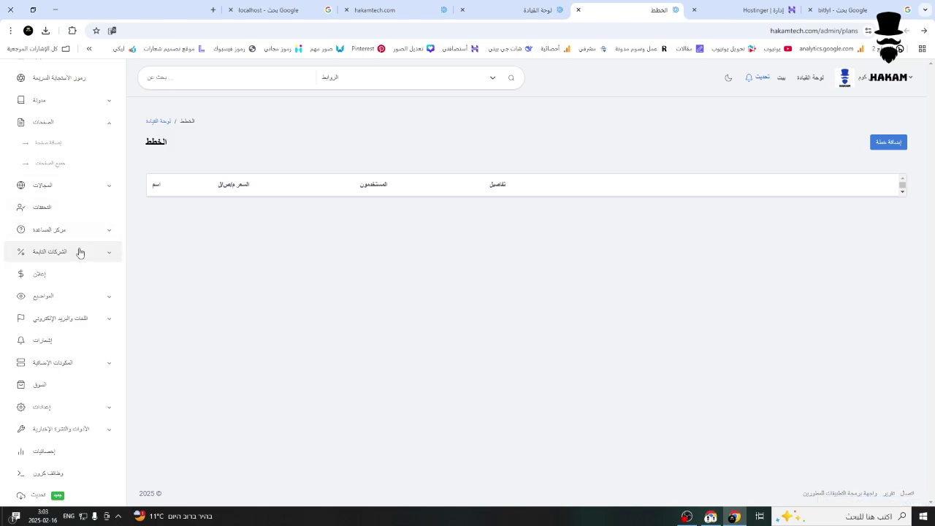
Step: Open the Advertisements (إعلان) page and expand the Themes (المواضيع) section
{"action": "left_click", "coordinate": [35, 276]}
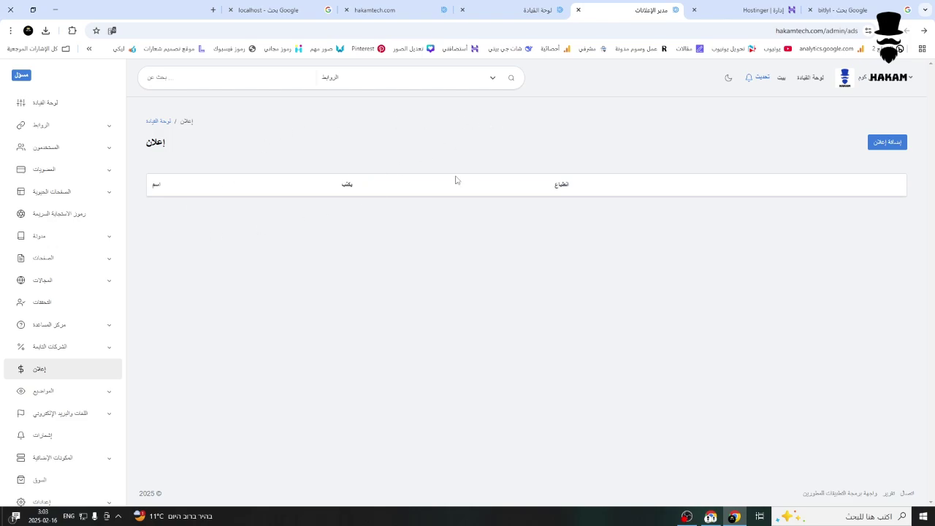
{"action": "scroll", "coordinate": [75, 330], "scroll_direction": "down", "scroll_amount": 3}
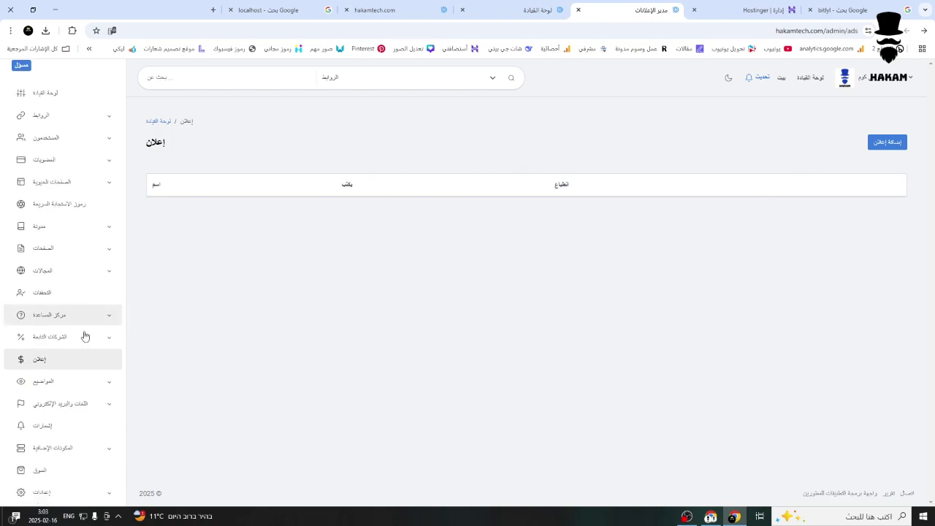
{"action": "left_click", "coordinate": [77, 296]}
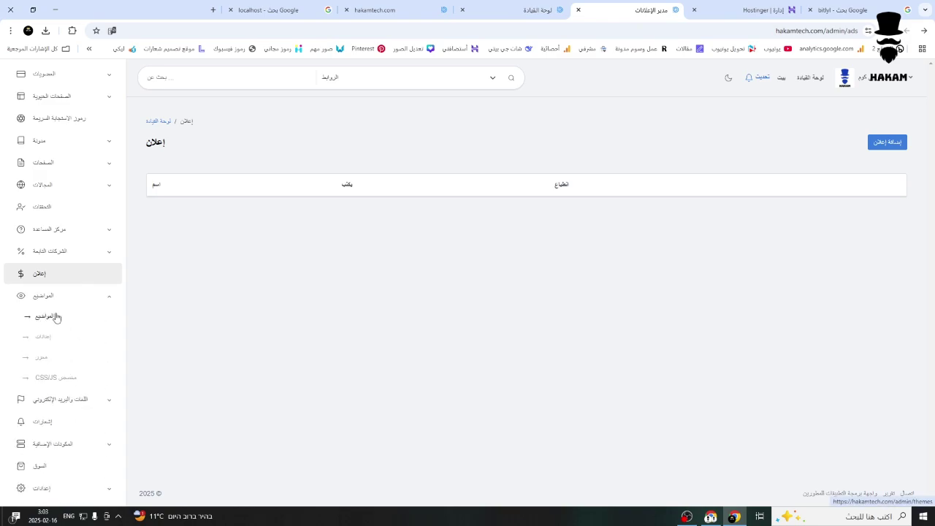
Step: Activate Gem Theme on the Themes page and view the hakamtech.com homepage with it
{"action": "left_click", "coordinate": [59, 319]}
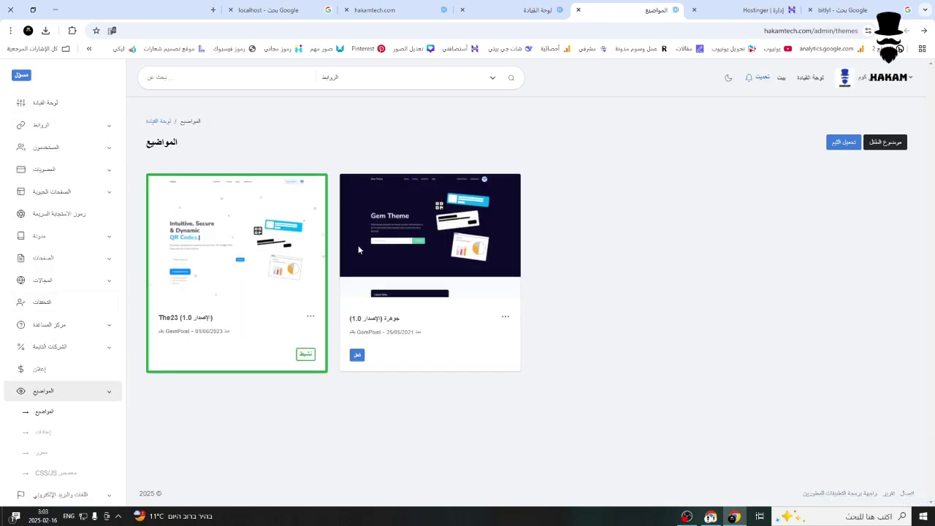
{"action": "left_click", "coordinate": [357, 356]}
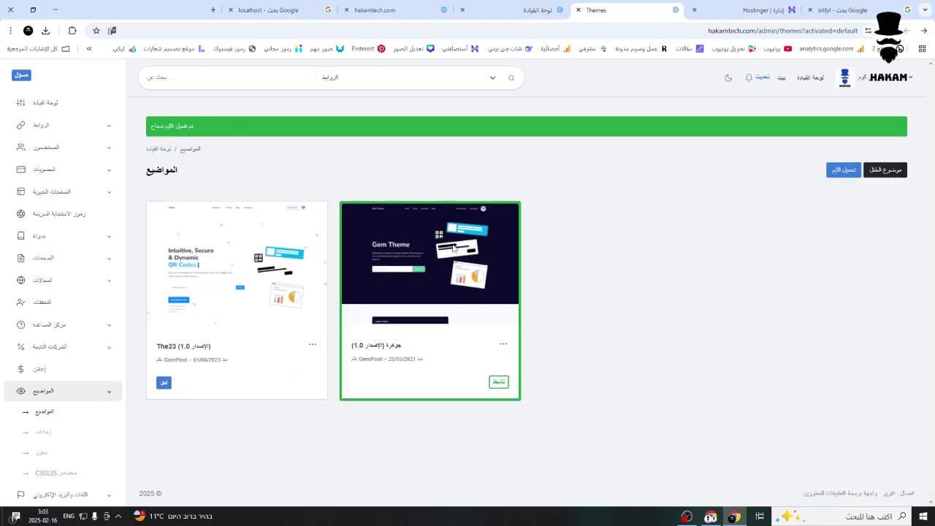
{"action": "left_click", "coordinate": [710, 517]}
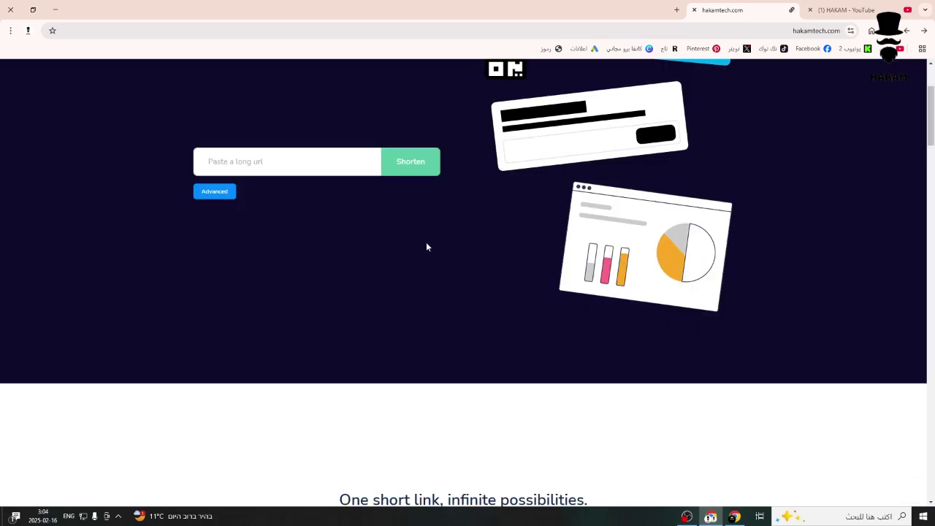
{"action": "scroll", "coordinate": [426, 243], "scroll_direction": "up", "scroll_amount": 2}
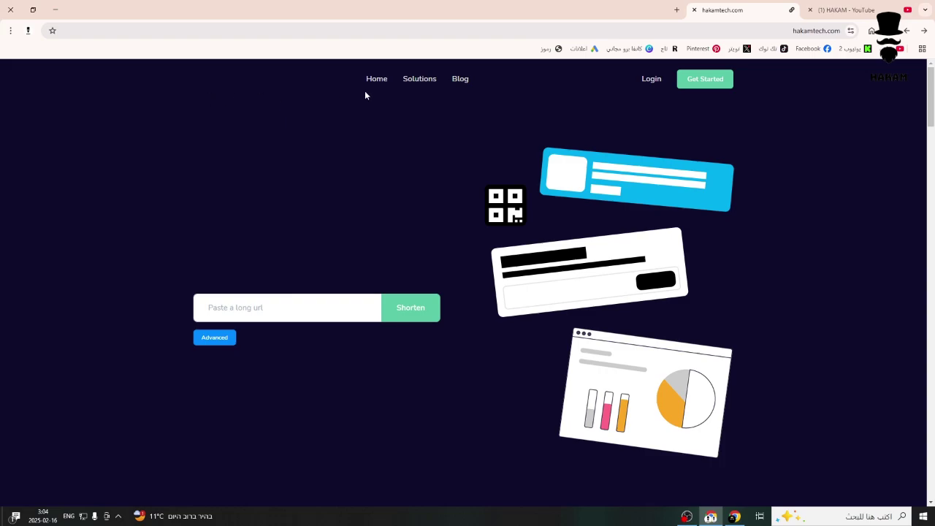
{"action": "left_click_drag", "start_coordinate": [365, 95], "coordinate": [860, 86]}
{"action": "scroll", "coordinate": [450, 273], "scroll_direction": "down", "scroll_amount": 9}
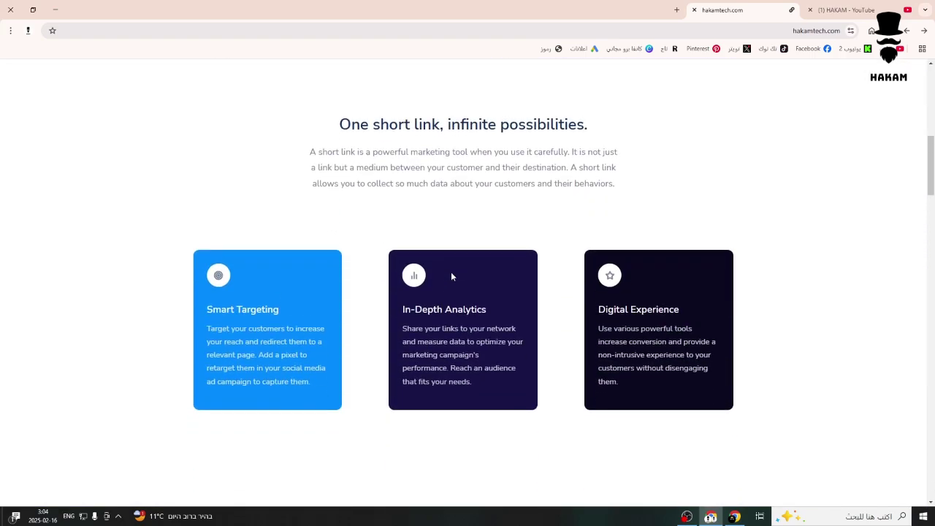
{"action": "scroll", "coordinate": [450, 276], "scroll_direction": "down", "scroll_amount": 4}
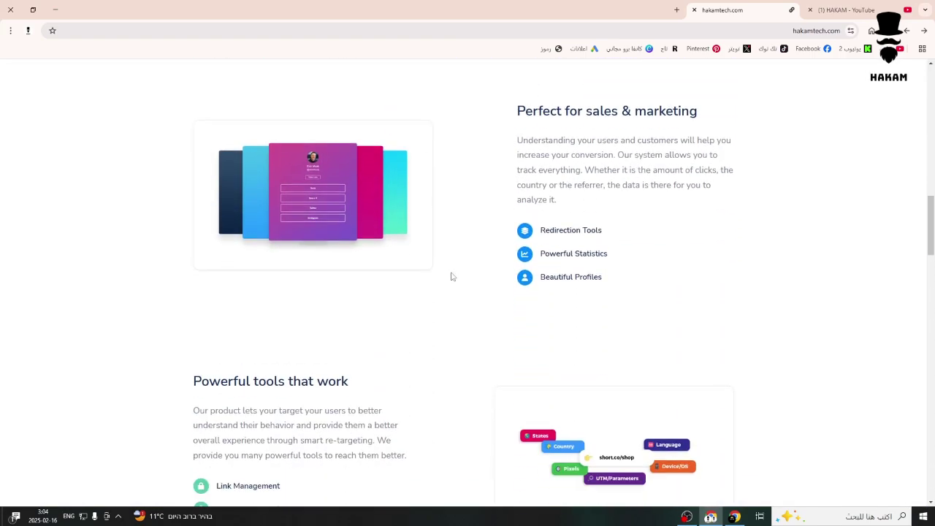
{"action": "scroll", "coordinate": [325, 241], "scroll_direction": "down", "scroll_amount": 3}
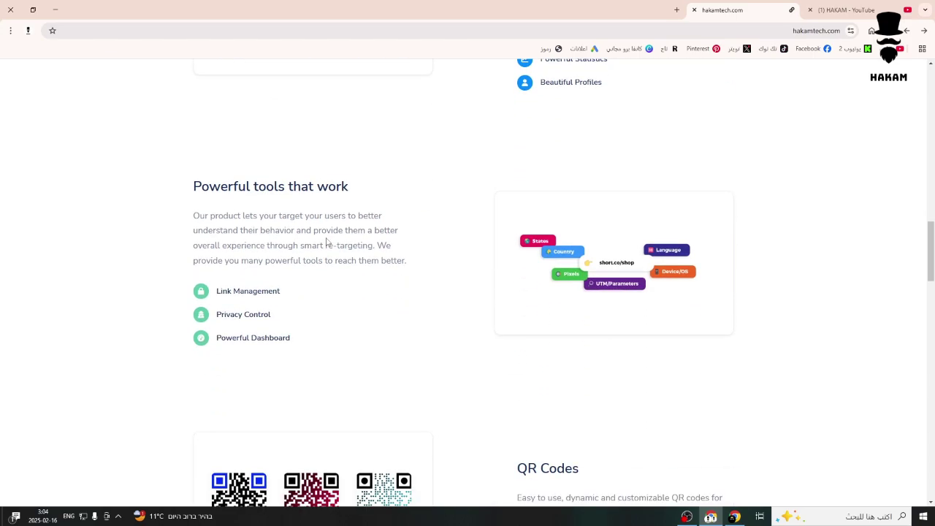
{"action": "scroll", "coordinate": [327, 242], "scroll_direction": "down", "scroll_amount": 9}
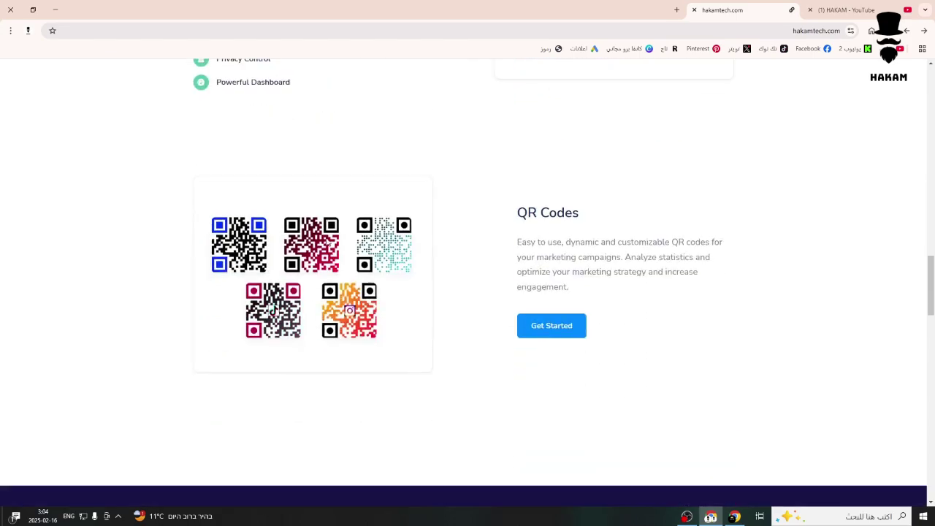
{"action": "scroll", "coordinate": [343, 242], "scroll_direction": "down", "scroll_amount": 8}
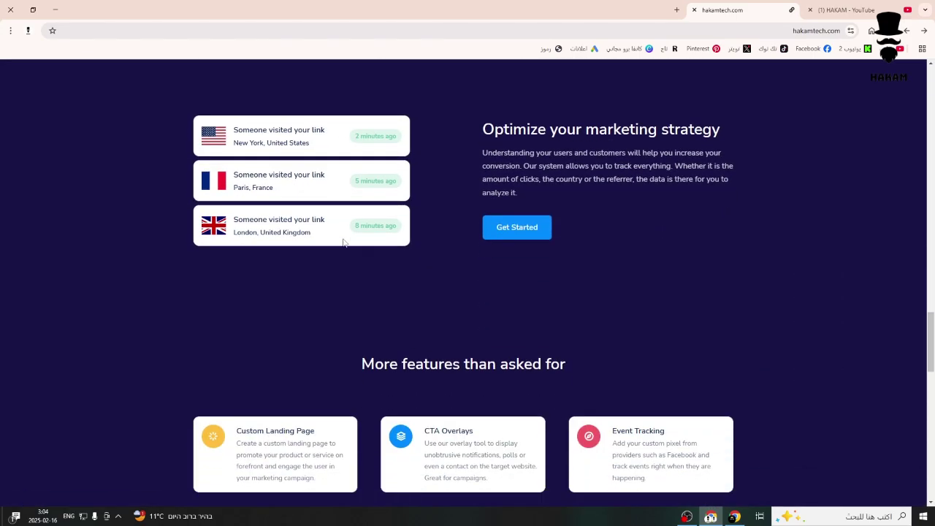
{"action": "scroll", "coordinate": [343, 242], "scroll_direction": "down", "scroll_amount": 5}
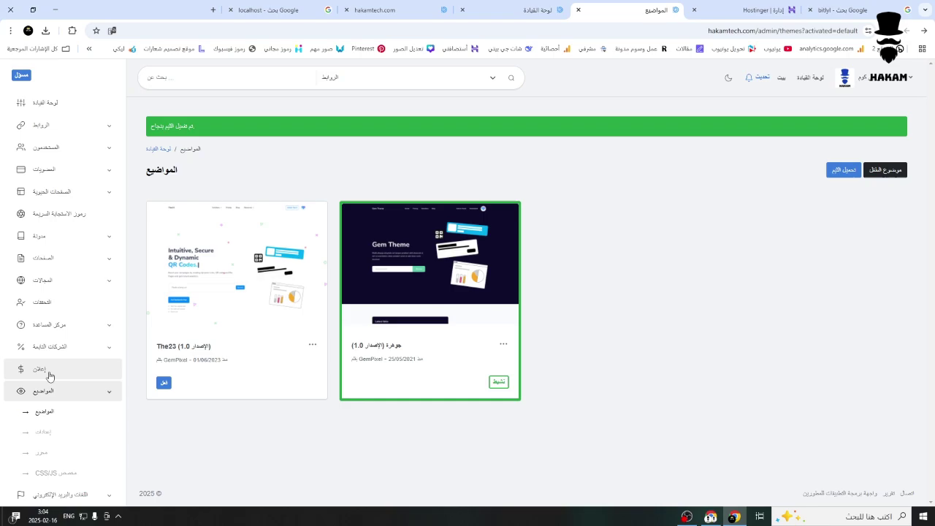
Step: Open the theme settings and review the custom home page image and main title fields
{"action": "scroll", "coordinate": [58, 361], "scroll_direction": "down", "scroll_amount": 3}
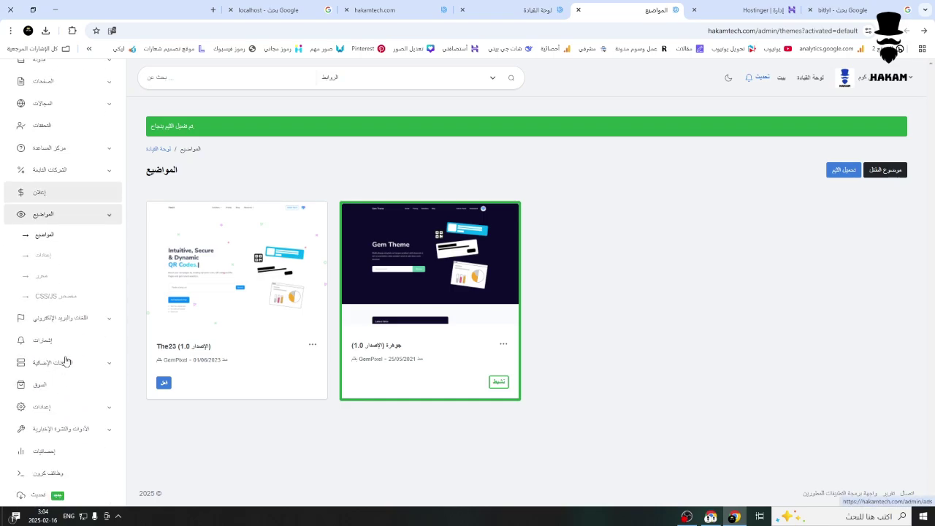
{"action": "left_click", "coordinate": [45, 260]}
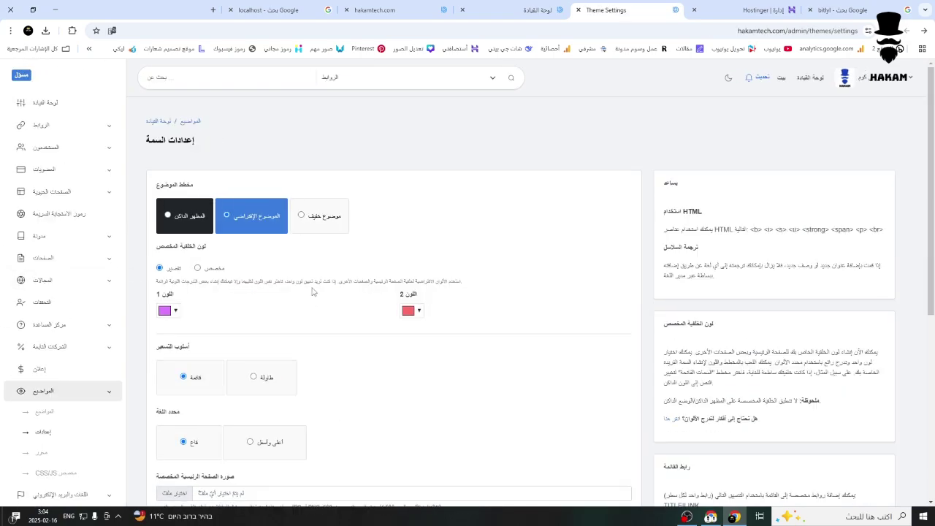
{"action": "scroll", "coordinate": [297, 249], "scroll_direction": "down", "scroll_amount": 3}
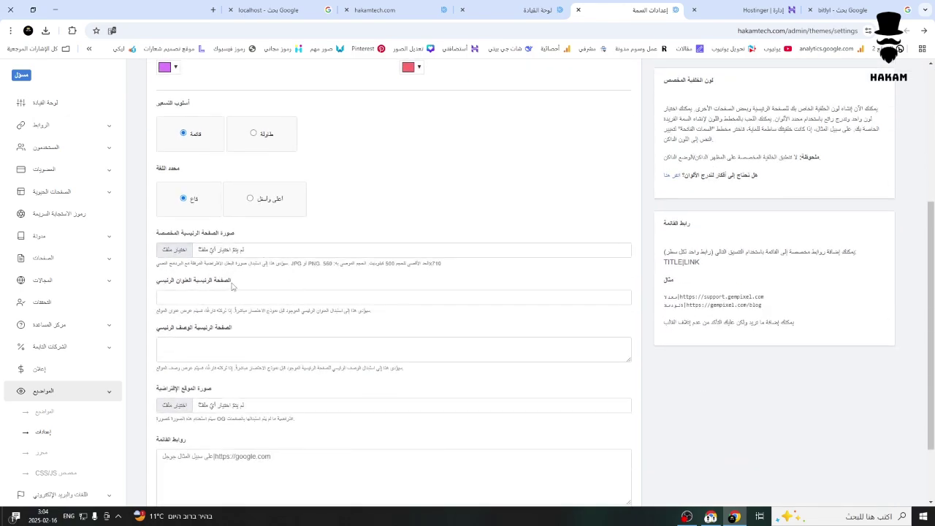
{"action": "left_click_drag", "start_coordinate": [233, 286], "coordinate": [155, 286]}
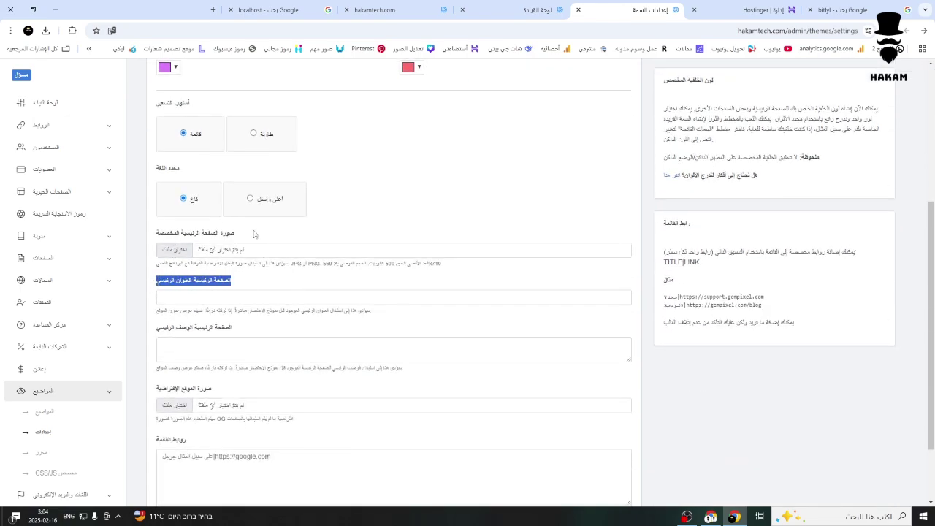
{"action": "left_click_drag", "start_coordinate": [254, 233], "coordinate": [155, 236]}
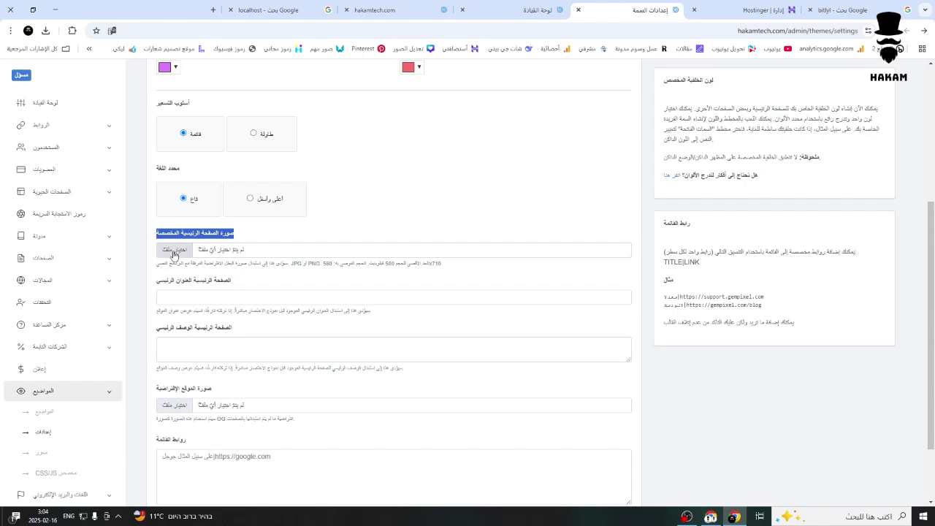
Step: Inspect the home page description and menu links boxes
{"action": "scroll", "coordinate": [167, 246], "scroll_direction": "down", "scroll_amount": 1}
{"action": "left_click", "coordinate": [196, 255]}
{"action": "left_click_drag", "start_coordinate": [192, 247], "coordinate": [259, 244]}
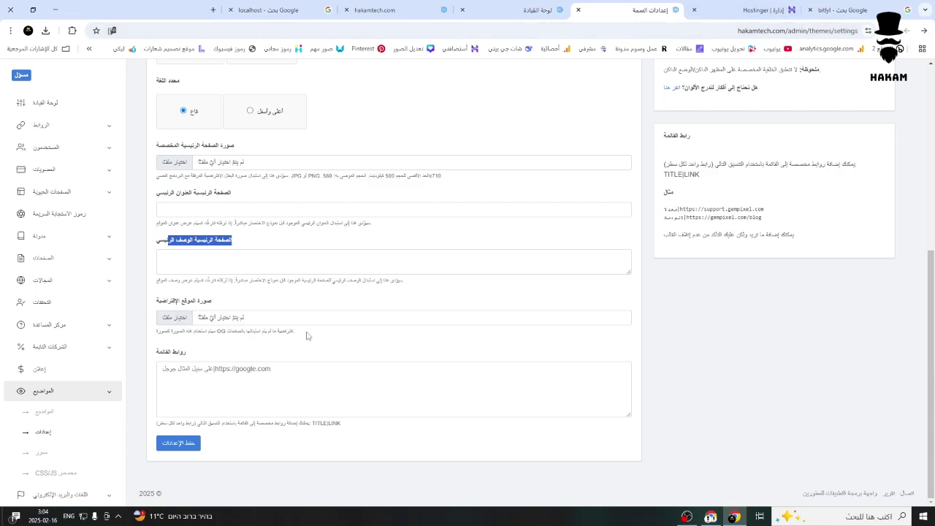
{"action": "left_click", "coordinate": [233, 379]}
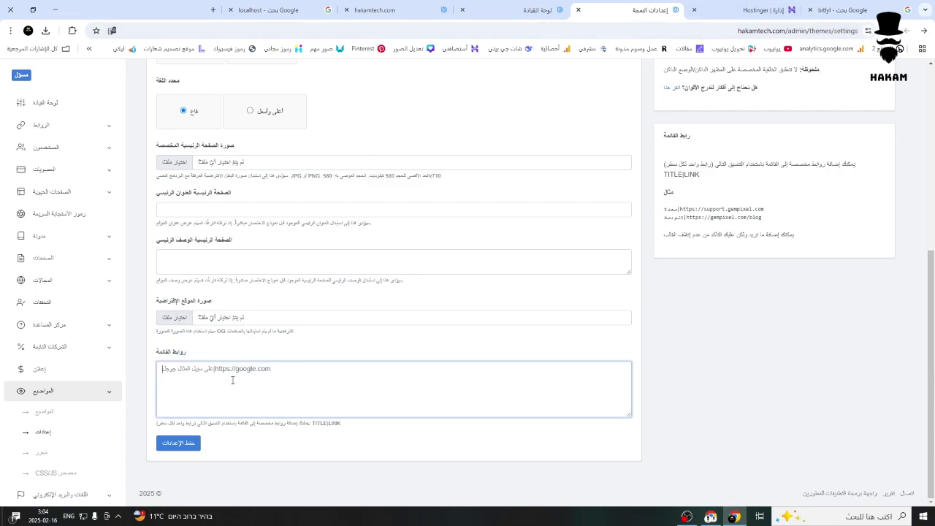
{"action": "triple_click", "coordinate": [184, 358]}
{"action": "left_click", "coordinate": [192, 375]}
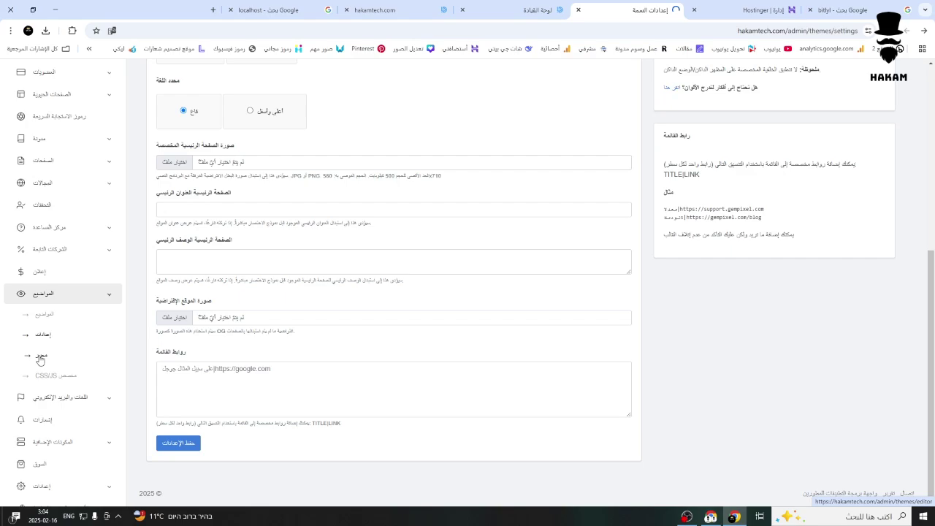
Step: Look through the theme code editor and the notifications page
{"action": "left_click", "coordinate": [40, 355]}
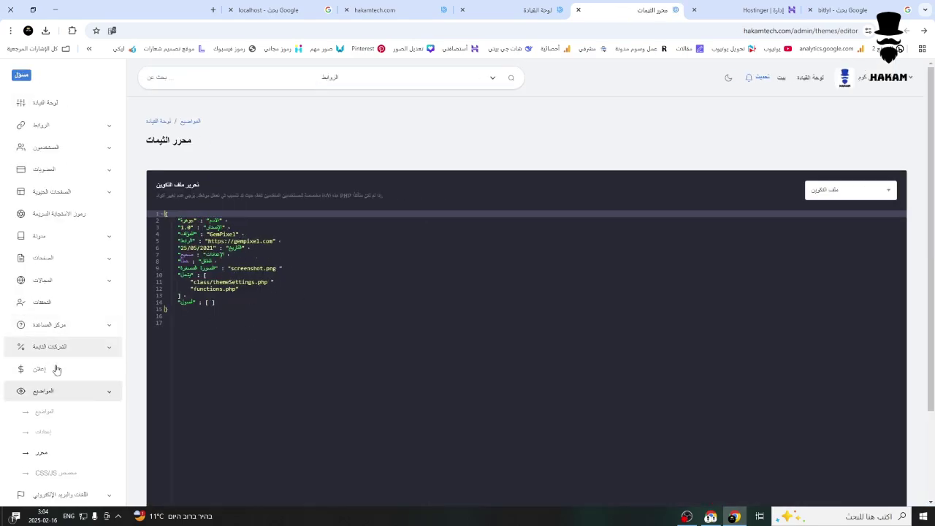
{"action": "scroll", "coordinate": [51, 373], "scroll_direction": "down", "scroll_amount": 3}
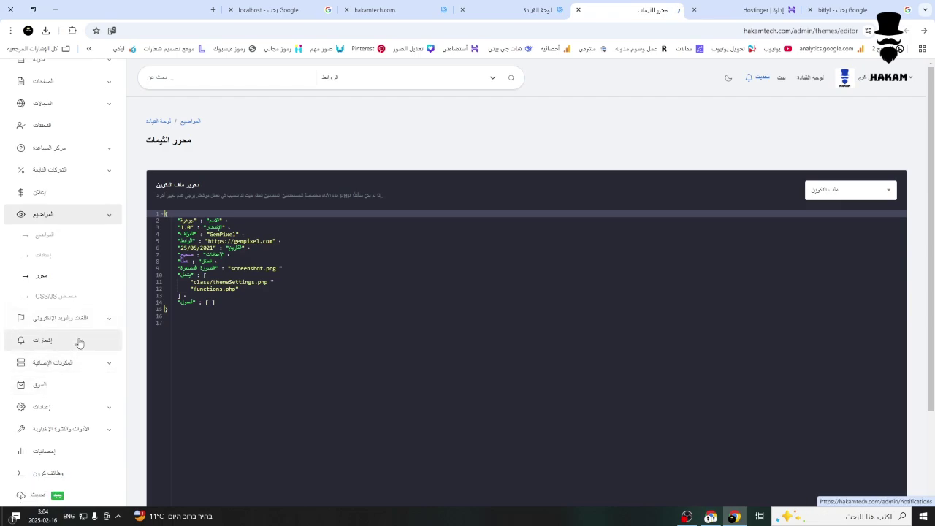
{"action": "left_click", "coordinate": [80, 343]}
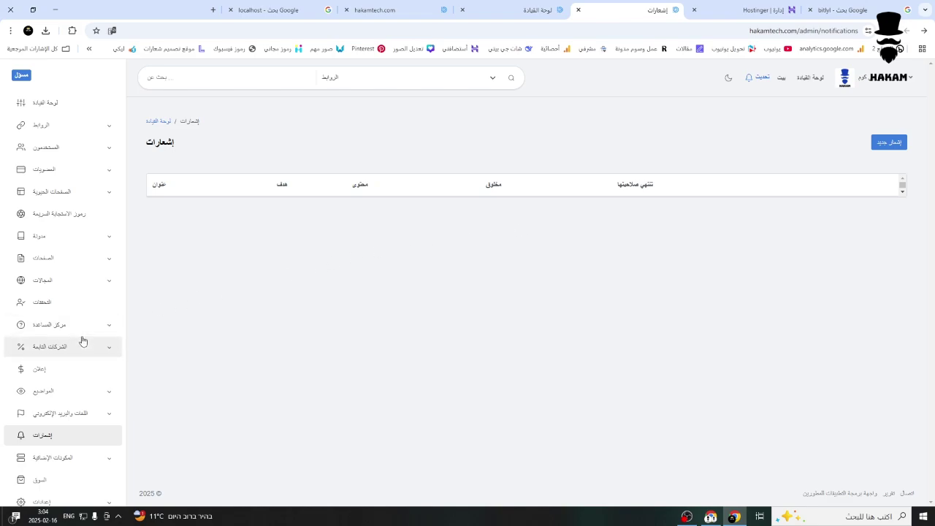
{"action": "scroll", "coordinate": [80, 340], "scroll_direction": "down", "scroll_amount": 2}
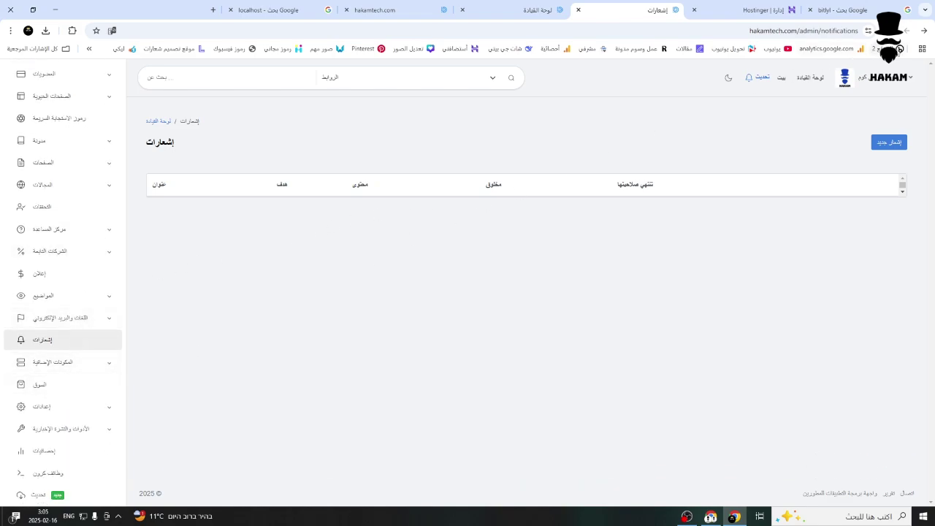
Step: Open the All Plugins list showing Hello World 1.0, and expand the Settings menu
{"action": "left_click", "coordinate": [46, 367]}
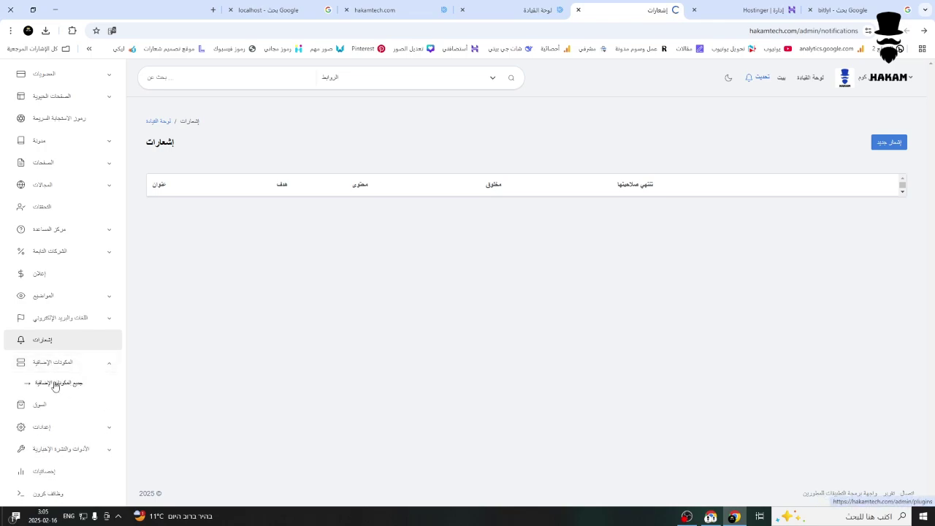
{"action": "left_click", "coordinate": [82, 385]}
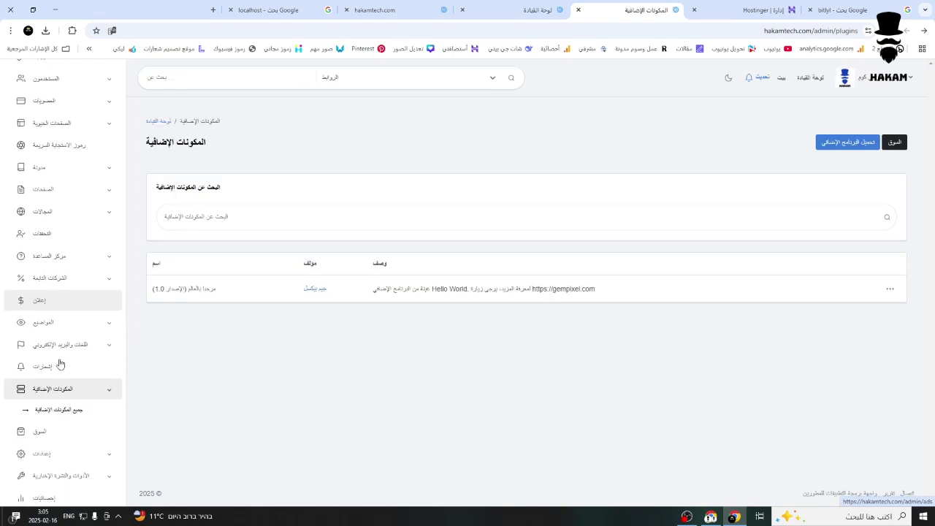
{"action": "left_click", "coordinate": [68, 407]}
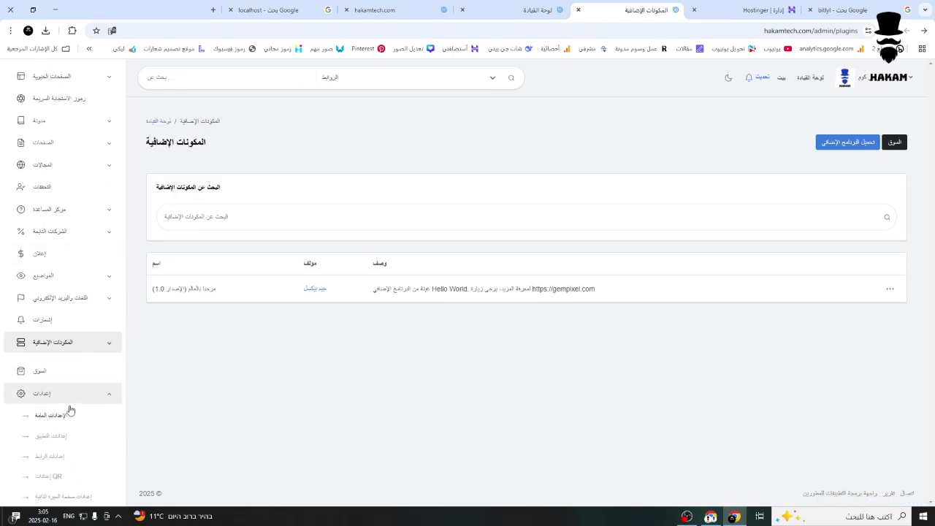
{"action": "scroll", "coordinate": [84, 387], "scroll_direction": "down", "scroll_amount": 2}
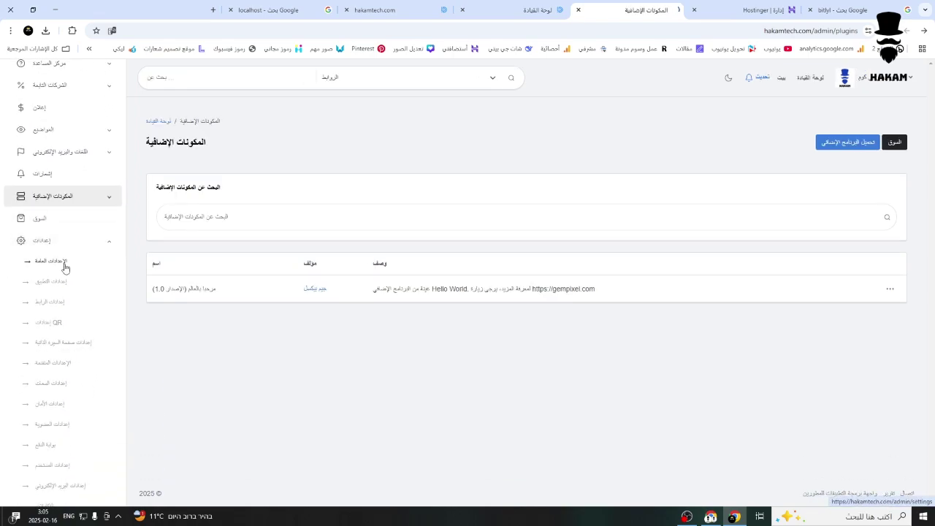
{"action": "left_click", "coordinate": [39, 267]}
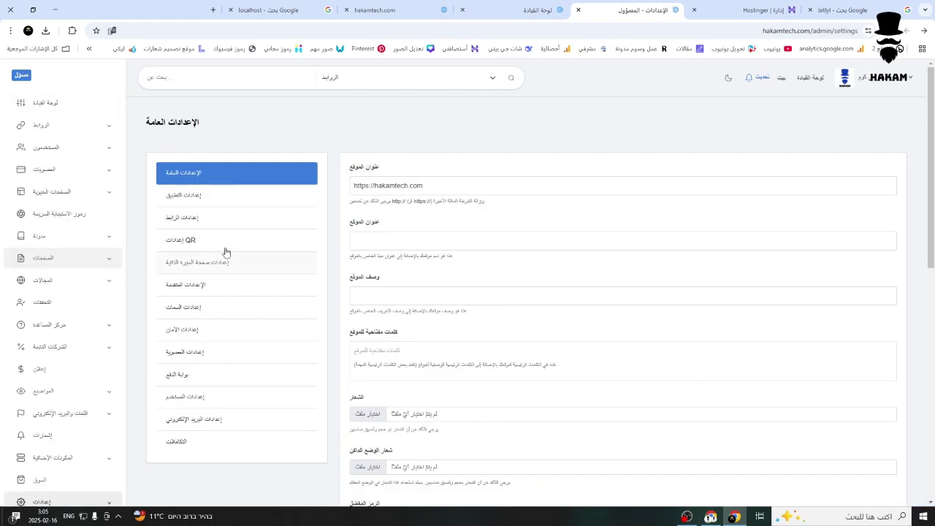
{"action": "left_click_drag", "start_coordinate": [469, 179], "coordinate": [348, 181]}
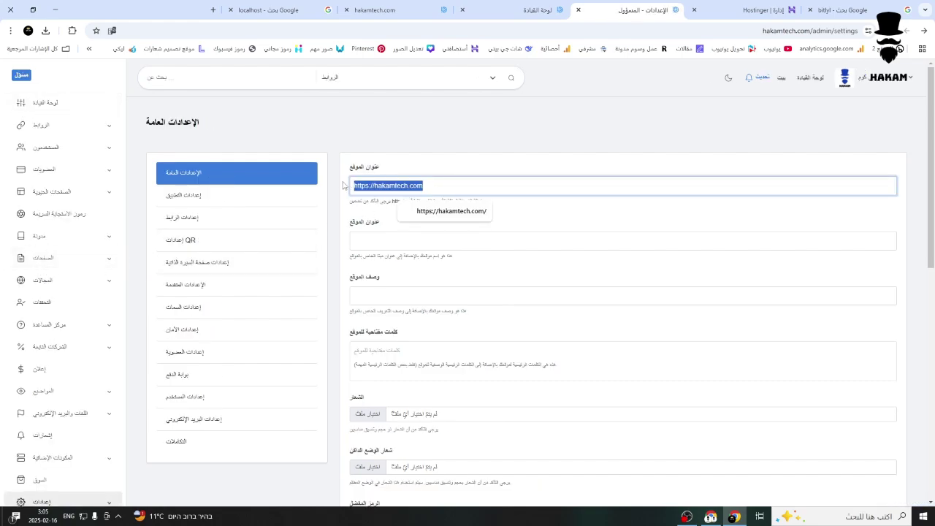
{"action": "left_click", "coordinate": [379, 241]}
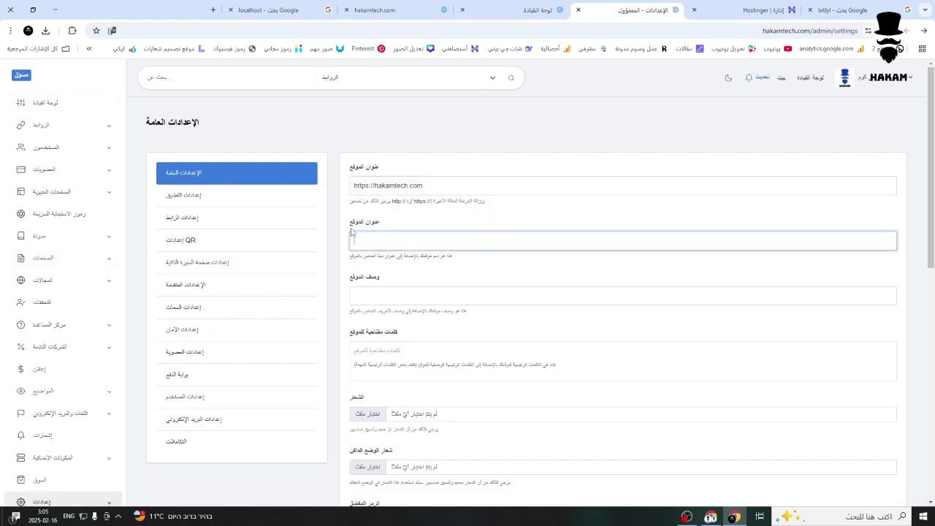
{"action": "left_click", "coordinate": [403, 296]}
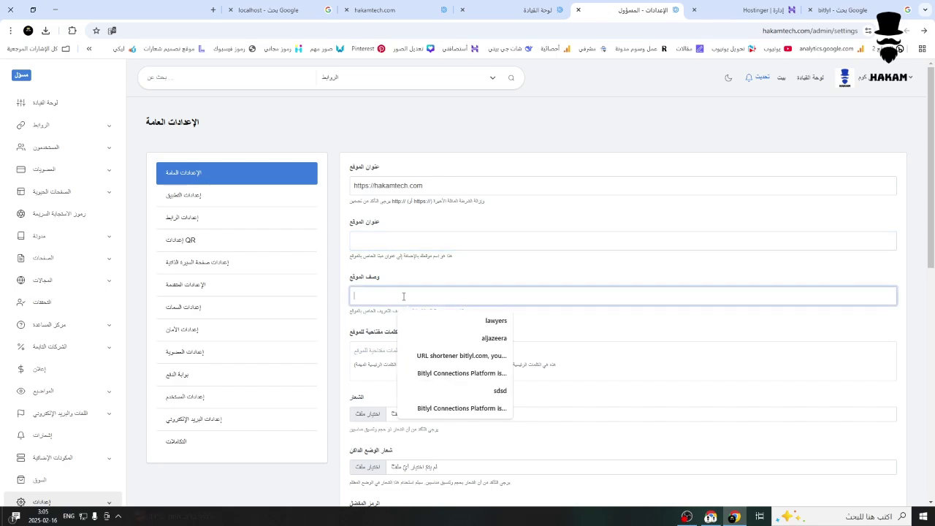
{"action": "left_click", "coordinate": [369, 365]}
{"action": "scroll", "coordinate": [375, 355], "scroll_direction": "down", "scroll_amount": 2}
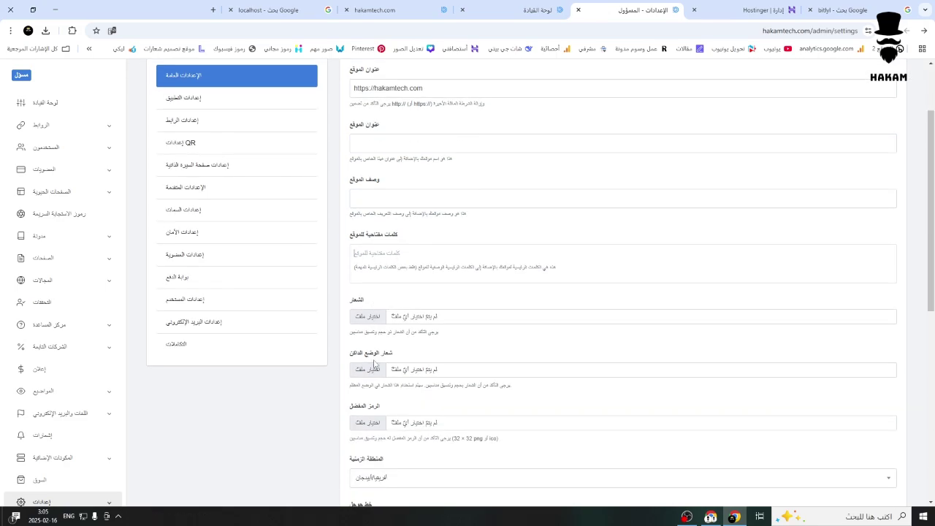
{"action": "scroll", "coordinate": [377, 349], "scroll_direction": "up", "scroll_amount": 2}
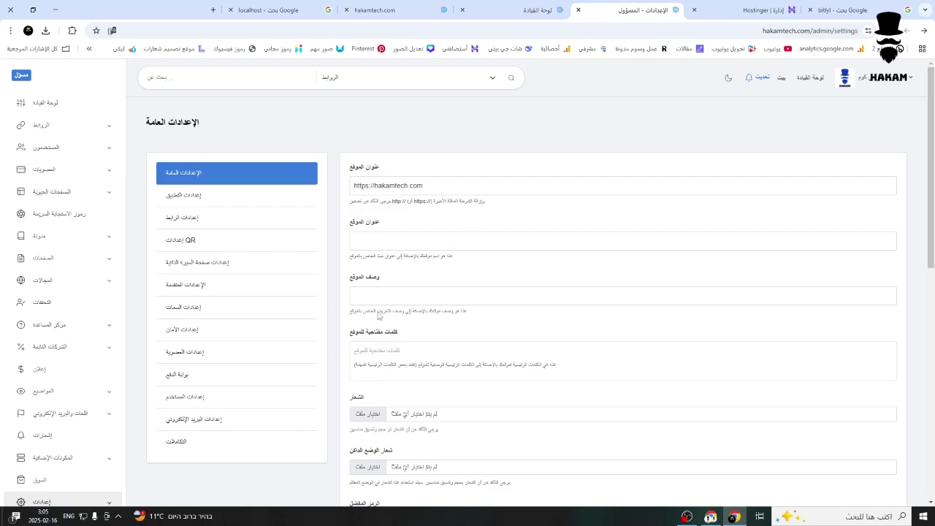
{"action": "scroll", "coordinate": [379, 316], "scroll_direction": "down", "scroll_amount": 2}
{"action": "scroll", "coordinate": [369, 335], "scroll_direction": "up", "scroll_amount": 2}
{"action": "scroll", "coordinate": [419, 277], "scroll_direction": "down", "scroll_amount": 3}
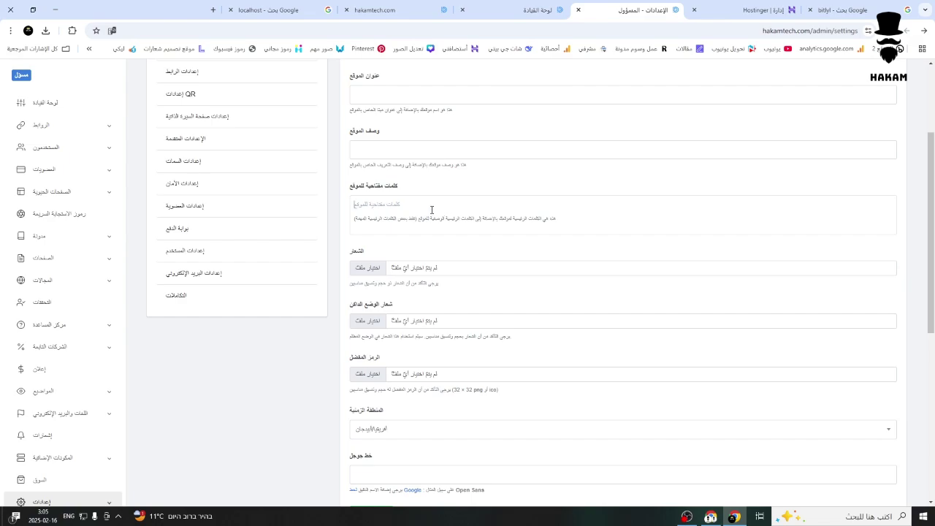
{"action": "scroll", "coordinate": [429, 218], "scroll_direction": "up", "scroll_amount": 3}
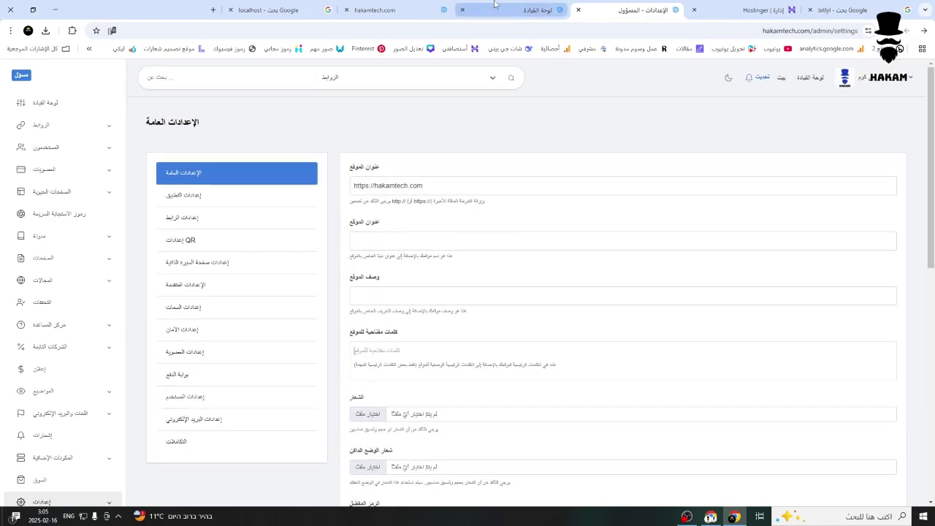
{"action": "left_click", "coordinate": [778, 30]}
{"action": "double_click", "coordinate": [778, 31]}
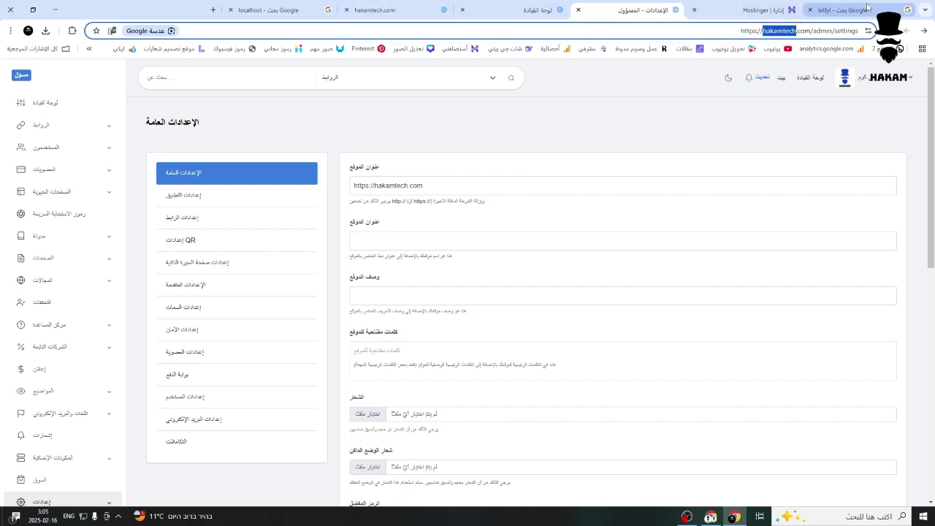
Step: Paste the copied Bitlyl.com headline into the empty Site Title field
{"action": "left_click", "coordinate": [840, 9]}
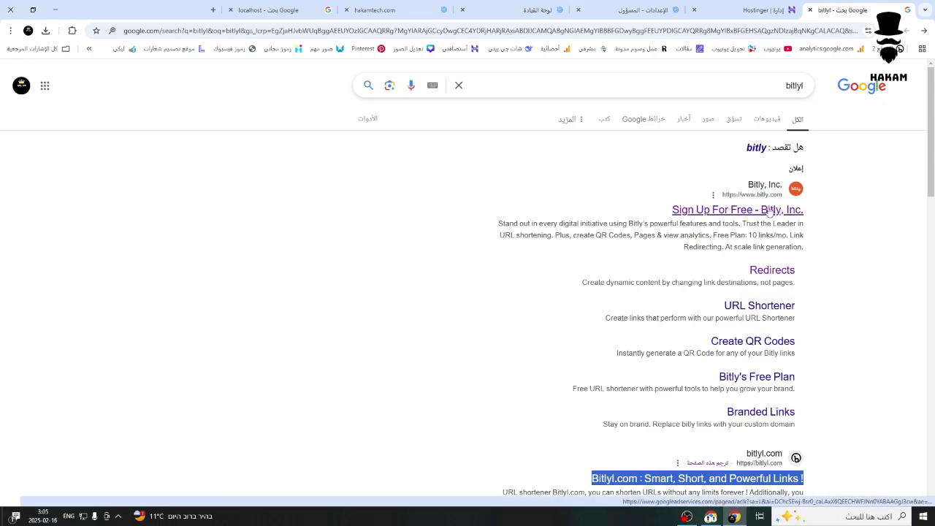
{"action": "scroll", "coordinate": [696, 265], "scroll_direction": "down", "scroll_amount": 2}
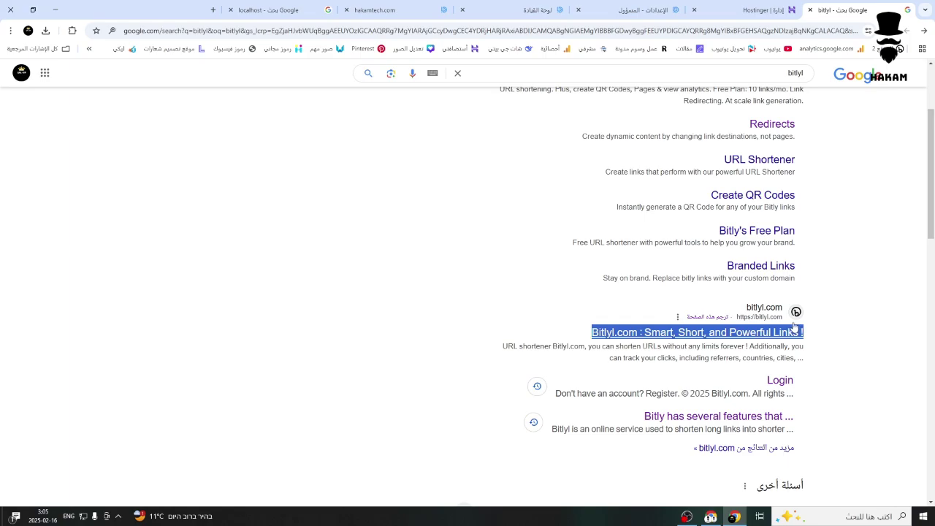
{"action": "left_click", "coordinate": [471, 10]}
{"action": "left_click", "coordinate": [409, 9]}
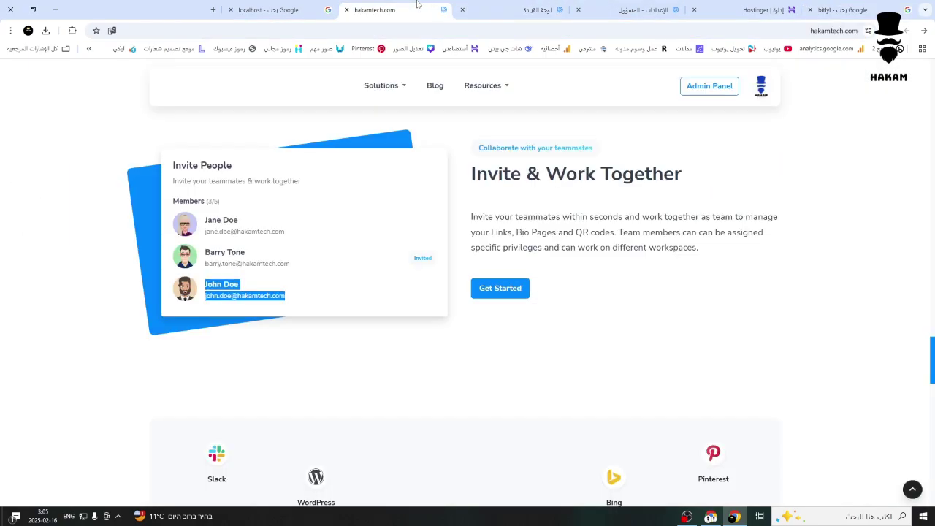
{"action": "left_click", "coordinate": [584, 10]}
{"action": "left_click", "coordinate": [476, 235]}
{"action": "type", "text": "Bitlyl.com : Smart, Short, and Powerful Links !"}
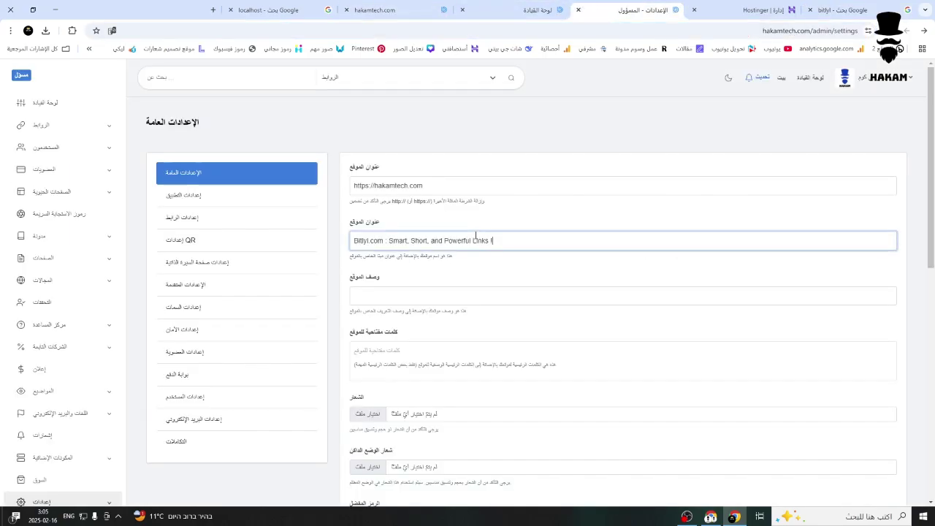
Step: Replace Bitlyl.com in the title with hakamtech.com from the page address
{"action": "double_click", "coordinate": [780, 31]}
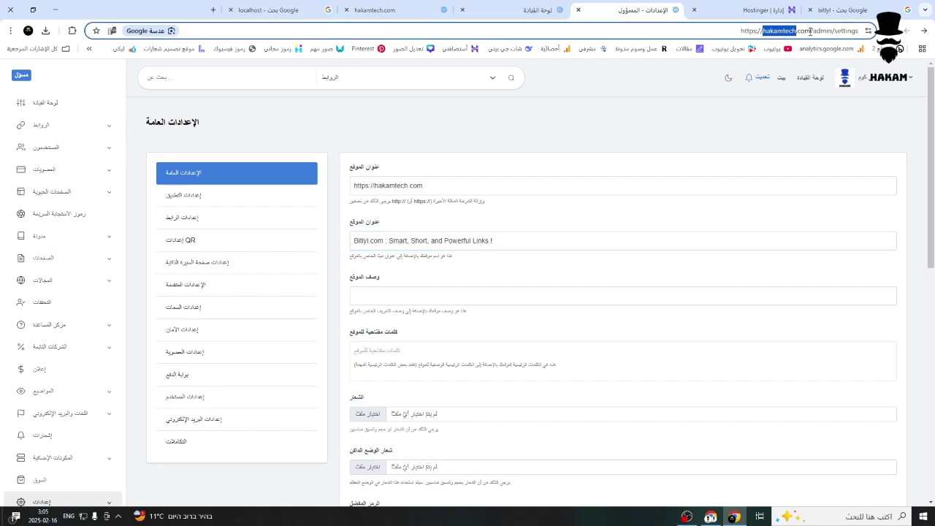
{"action": "left_click_drag", "start_coordinate": [810, 31], "coordinate": [766, 31]}
{"action": "double_click", "coordinate": [382, 240]}
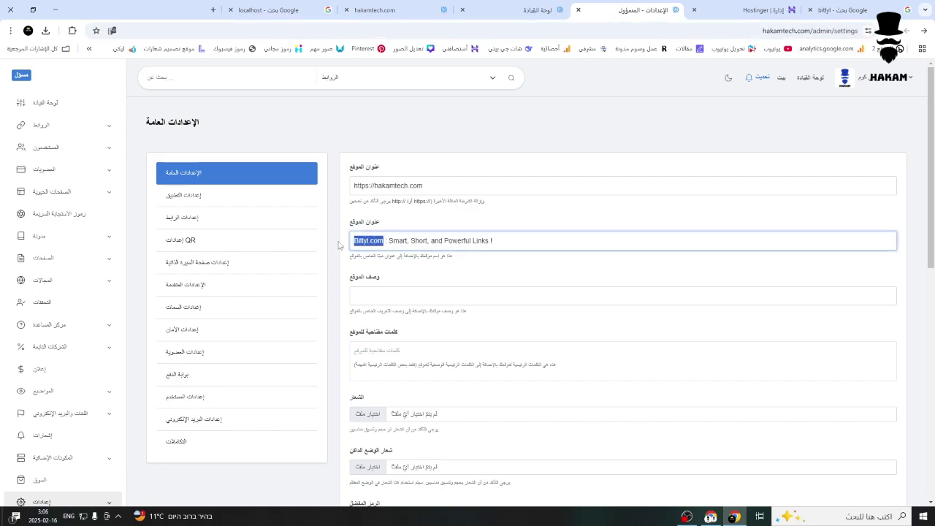
{"action": "type", "text": "hakamtech.com"}
{"action": "triple_click", "coordinate": [354, 242]}
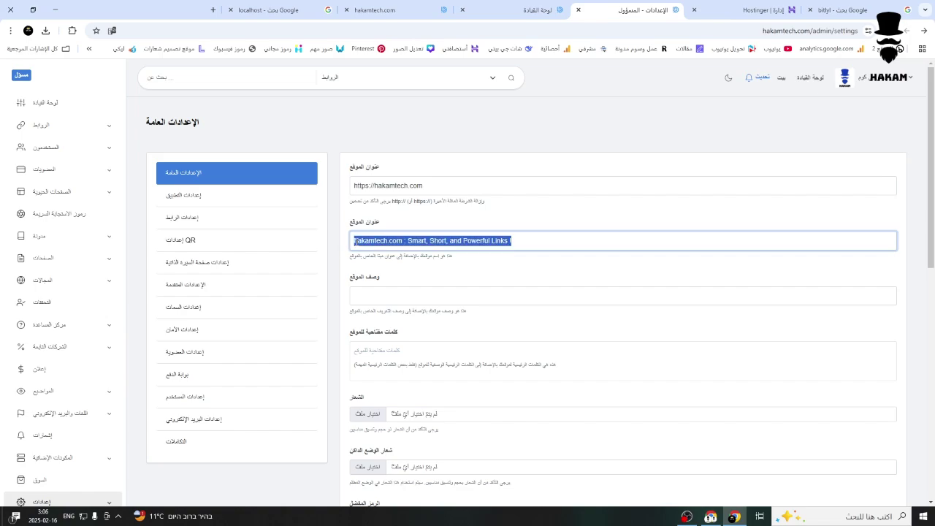
{"action": "left_click", "coordinate": [514, 9]}
{"action": "left_click", "coordinate": [467, 32]}
{"action": "key", "text": "ctrl+a"}
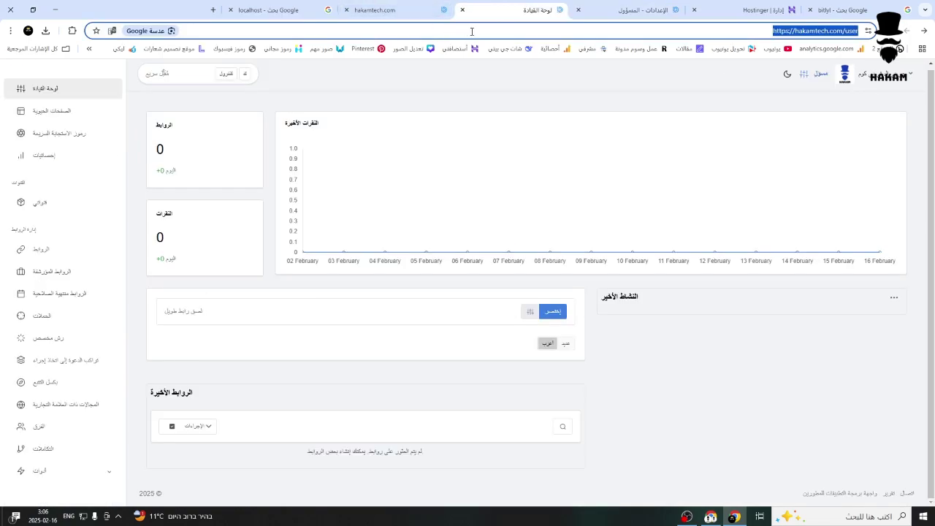
Step: Google the site title, then search just 'Smart, Short, and Powerful Links'
{"action": "type", "text": "hakamtech.com : Smart, Short, and Powerful Links !"}
{"action": "key", "text": "Return"}
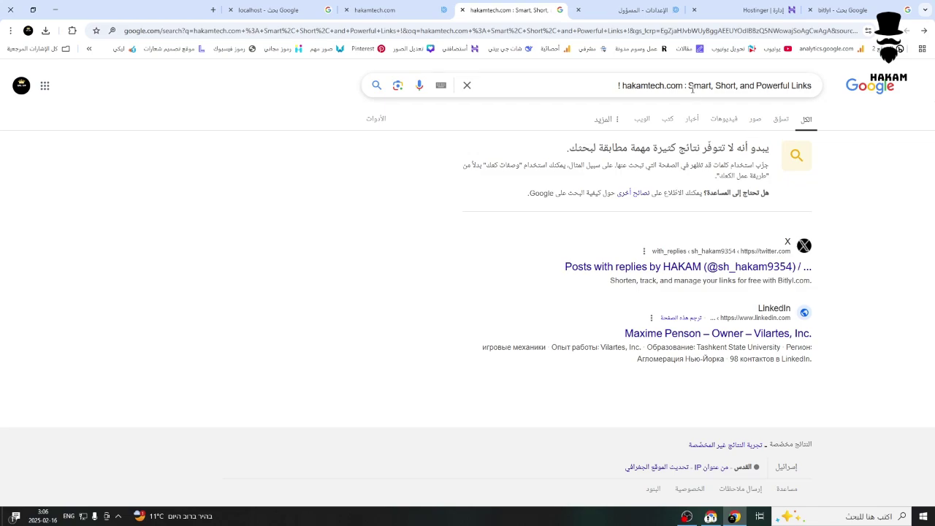
{"action": "left_click_drag", "start_coordinate": [691, 85], "coordinate": [847, 89]}
{"action": "key", "text": "ctrl+c"}
{"action": "key", "text": "ctrl+a"}
{"action": "key", "text": "ctrl+v"}
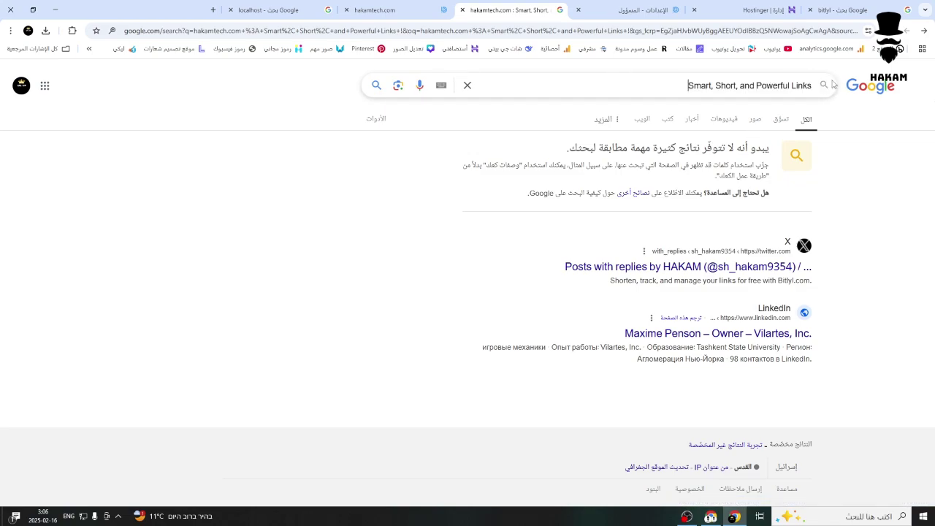
{"action": "key", "text": "Return"}
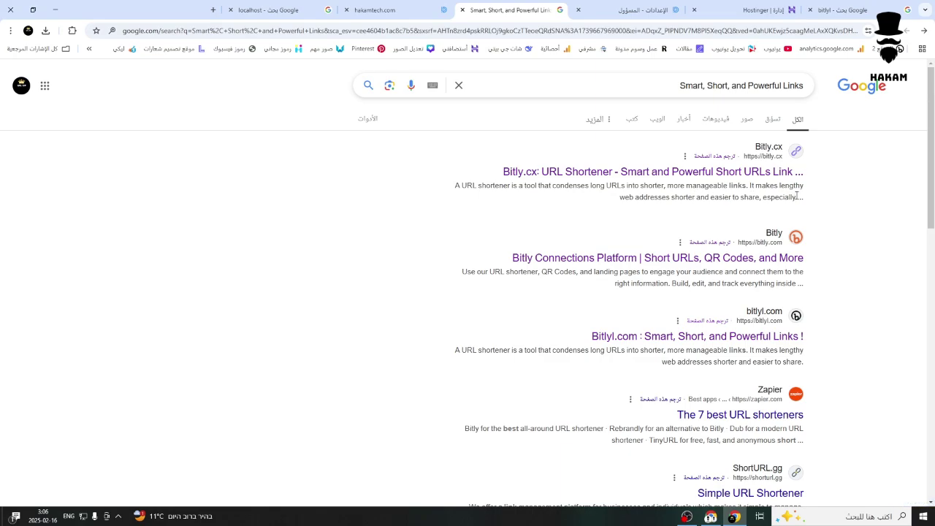
Step: Paste the Bitly result's snippet text into the Site Description field
{"action": "left_click_drag", "start_coordinate": [796, 196], "coordinate": [501, 199]}
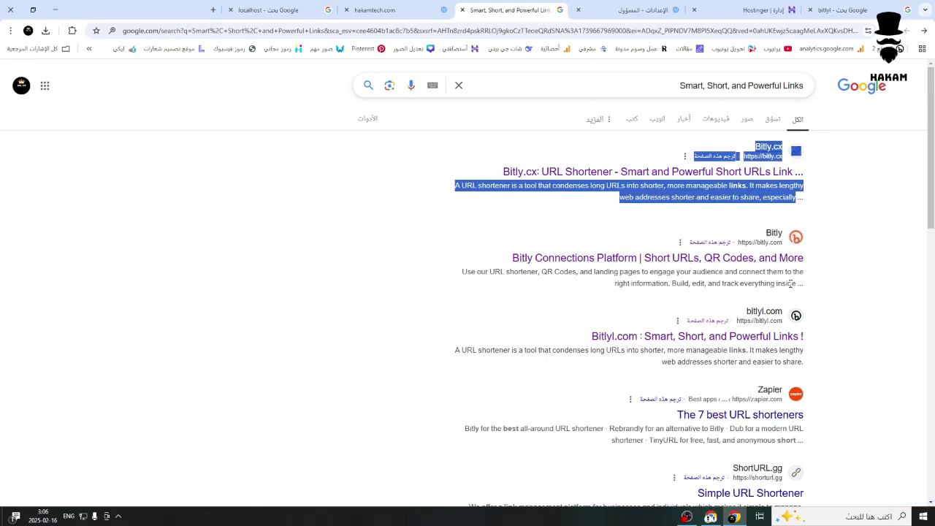
{"action": "left_click_drag", "start_coordinate": [795, 282], "coordinate": [845, 273]}
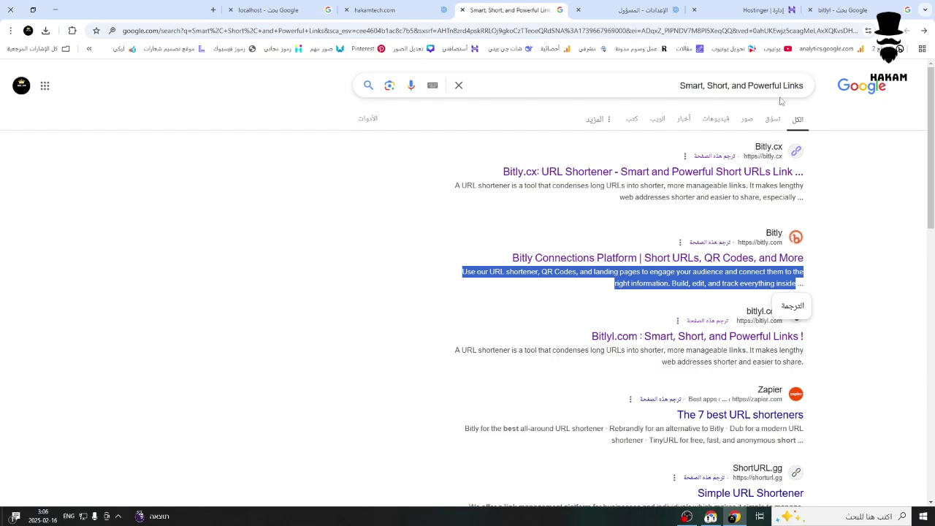
{"action": "left_click", "coordinate": [689, 346]}
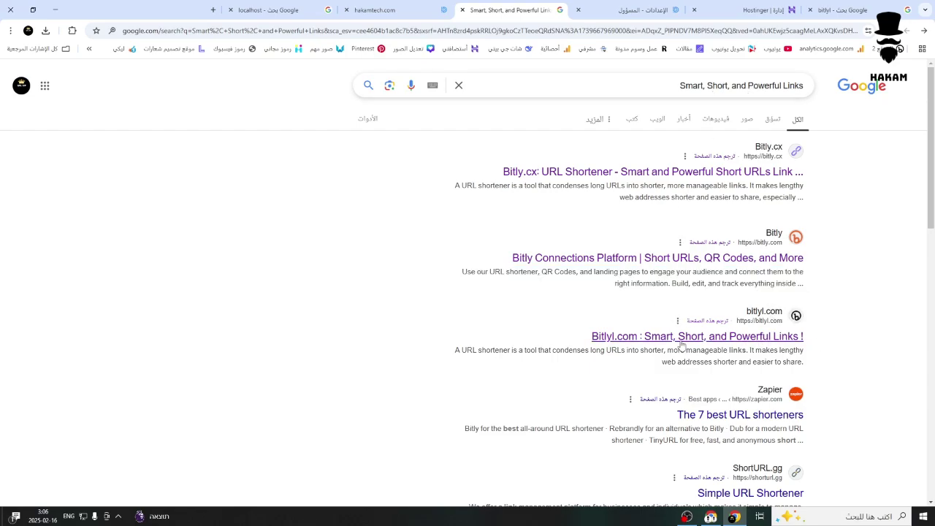
{"action": "left_click_drag", "start_coordinate": [627, 365], "coordinate": [823, 338]}
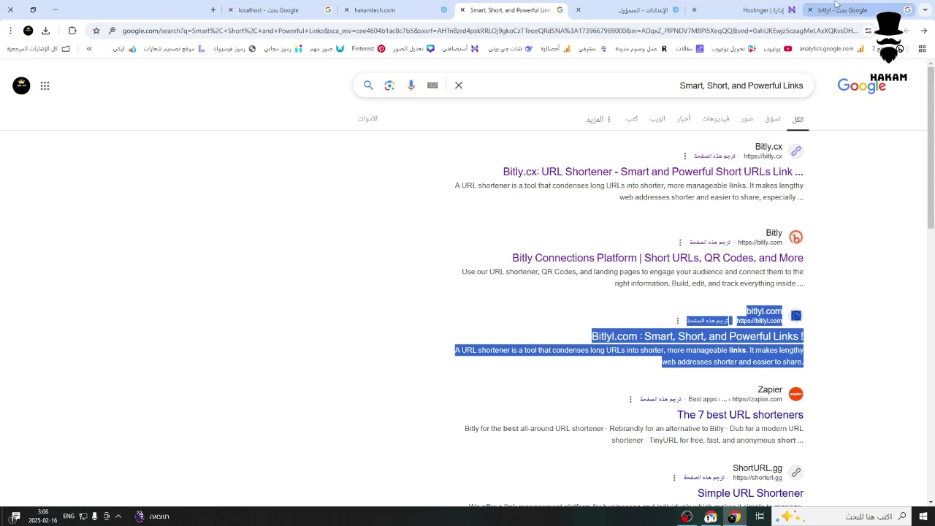
{"action": "left_click", "coordinate": [839, 10]}
{"action": "left_click", "coordinate": [763, 10]}
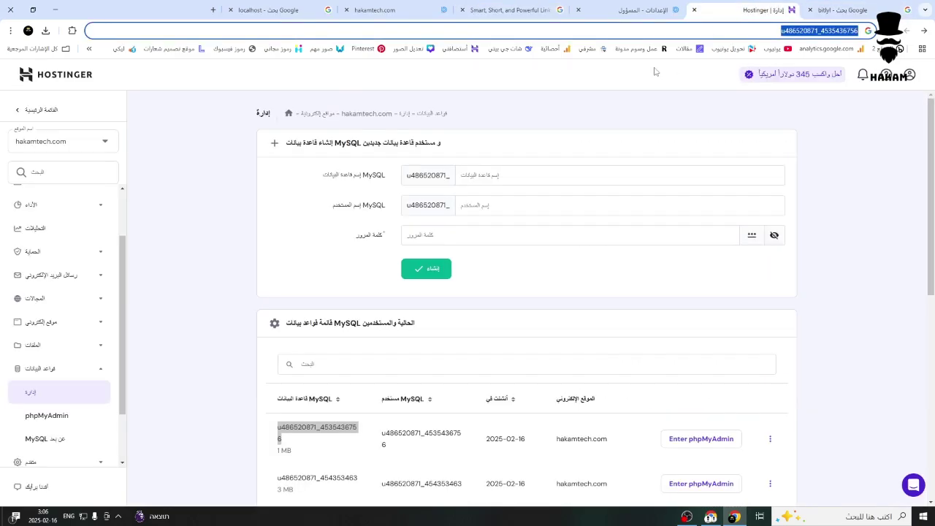
{"action": "left_click", "coordinate": [603, 10]}
{"action": "left_click", "coordinate": [439, 295]}
{"action": "key", "text": "ctrl+v"}
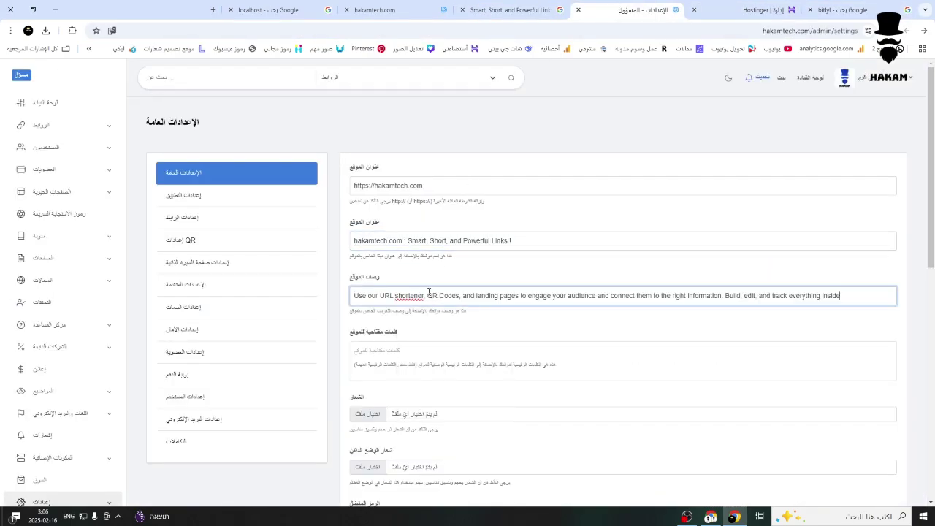
Step: Insert the site title at the start of the description
{"action": "triple_click", "coordinate": [445, 238]}
{"action": "left_click_drag", "start_coordinate": [404, 295], "coordinate": [330, 301]}
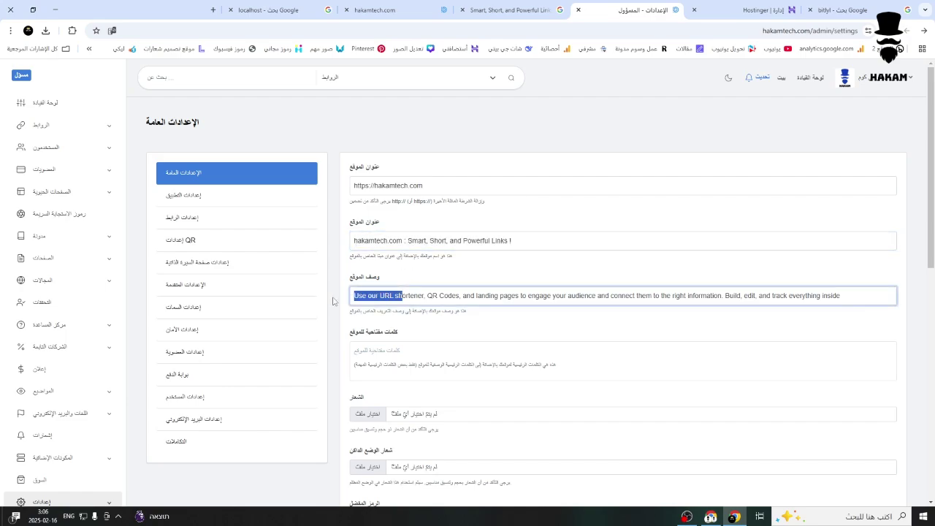
{"action": "left_click", "coordinate": [371, 295]}
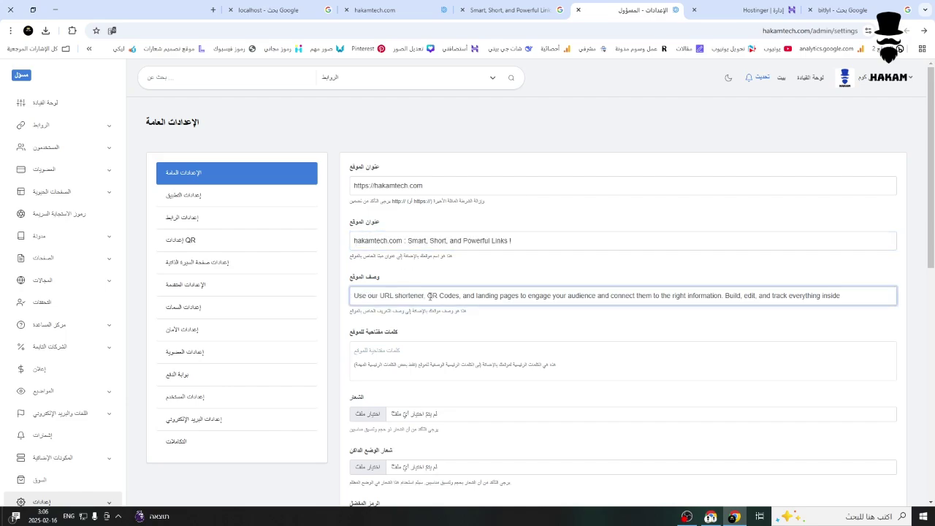
{"action": "left_click", "coordinate": [353, 295]}
{"action": "key", "text": "ctrl+v"}
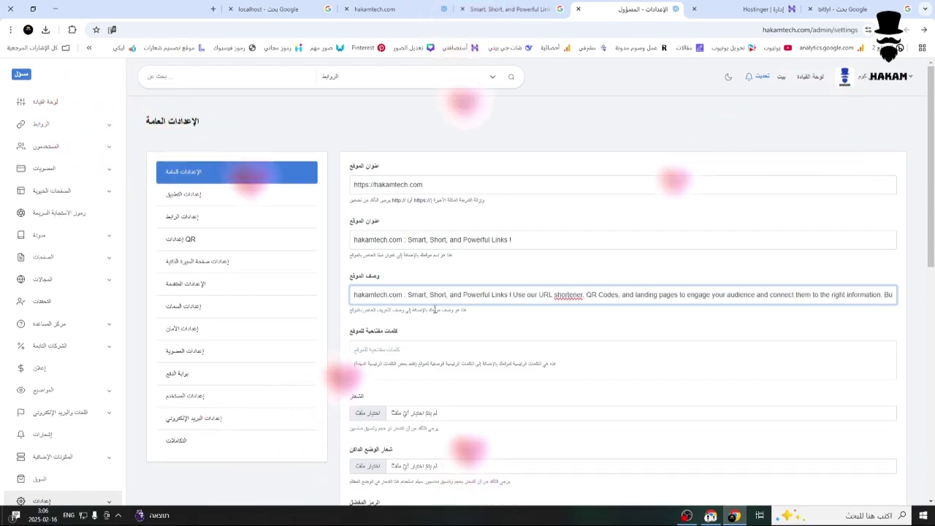
Step: Copy the full description into Site Keywords and turn it into keyword tags
{"action": "key", "text": "ctrl+a"}
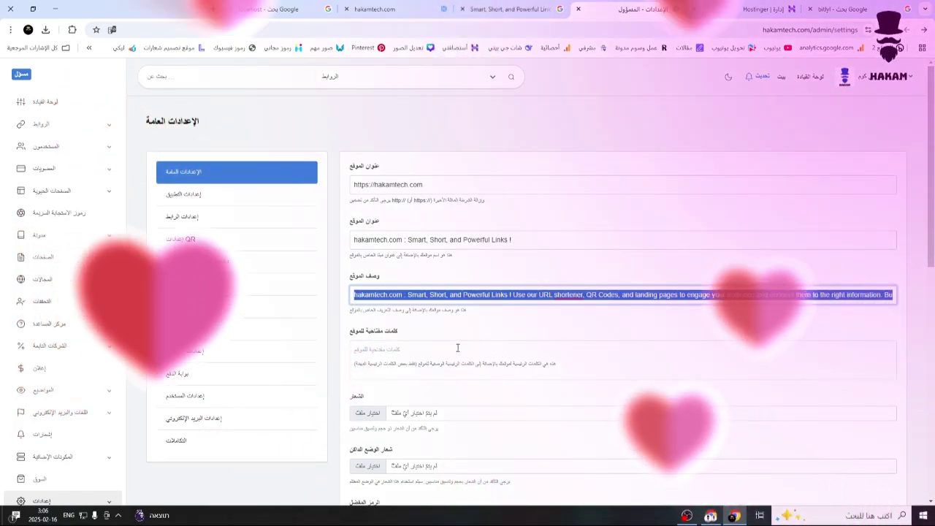
{"action": "key", "text": "ctrl+c"}
{"action": "left_click", "coordinate": [457, 347]}
{"action": "key", "text": "ctrl+v"}
{"action": "scroll", "coordinate": [460, 355], "scroll_direction": "down", "scroll_amount": 3}
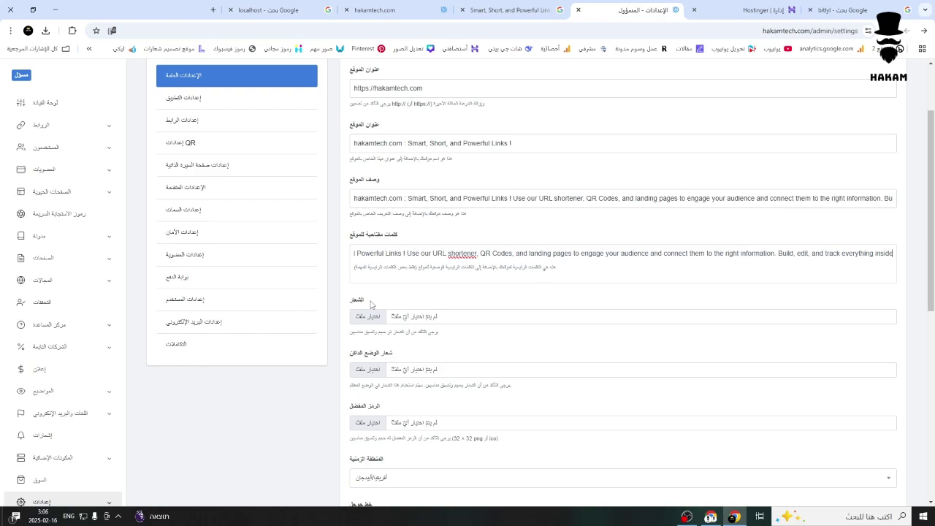
{"action": "key", "text": "Return"}
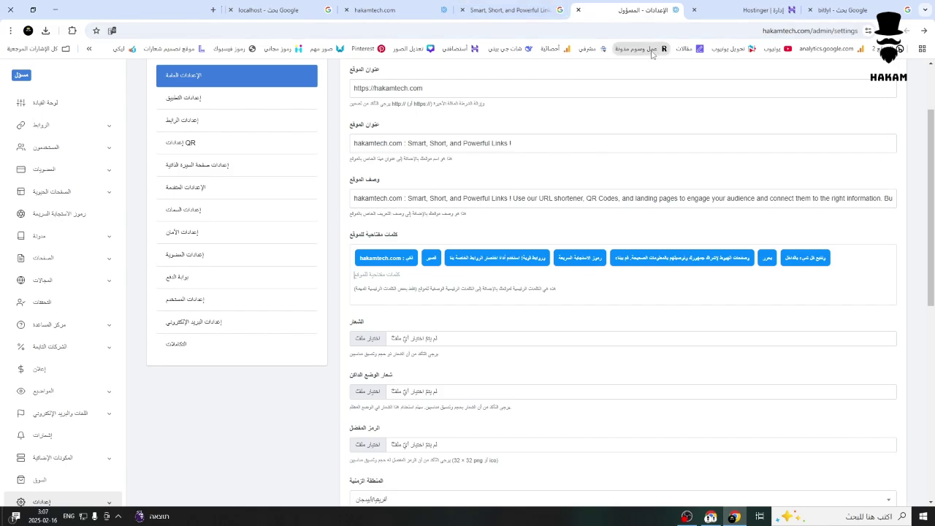
{"action": "left_click", "coordinate": [417, 6]}
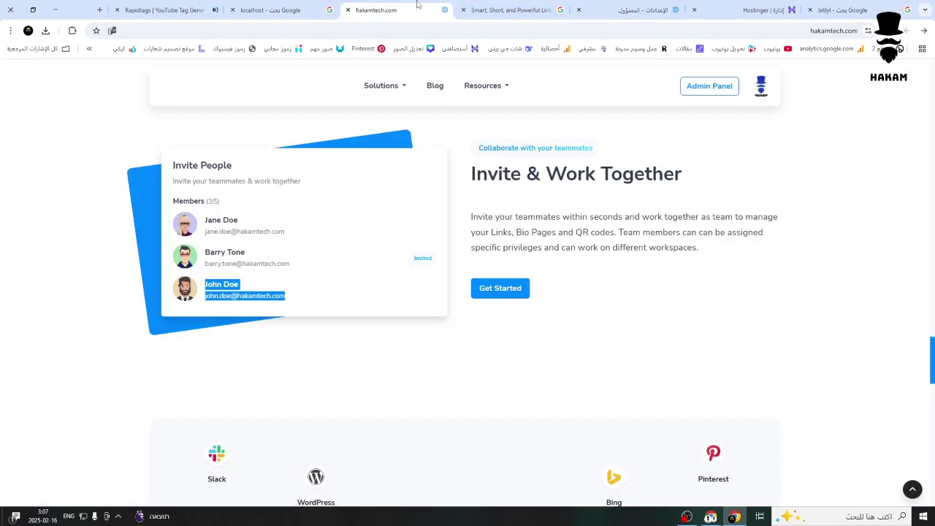
Step: Generate Rapidtags tags for 'Smart, Short, and Powerful Links' and copy all of them
{"action": "left_click", "coordinate": [314, 6]}
{"action": "left_click", "coordinate": [556, 10]}
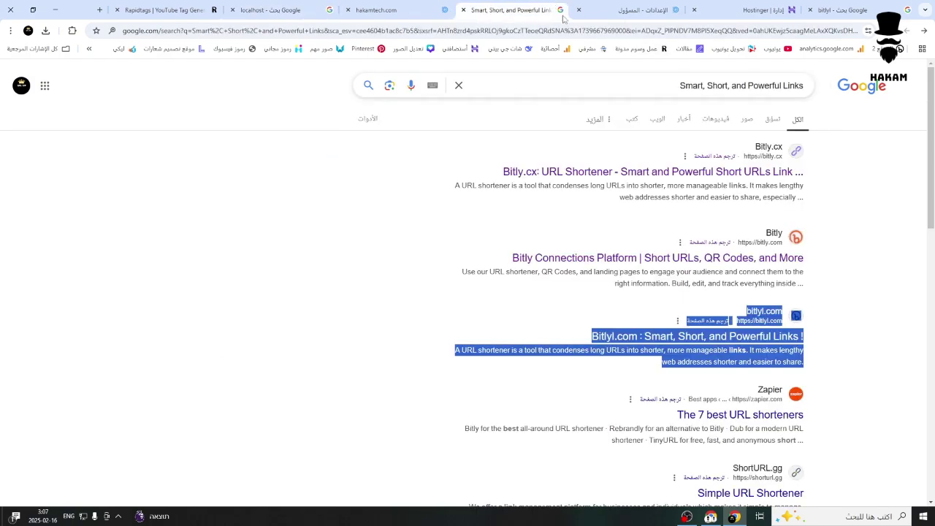
{"action": "left_click", "coordinate": [707, 87]}
{"action": "key", "text": "ctrl+c"}
{"action": "left_click", "coordinate": [164, 9]}
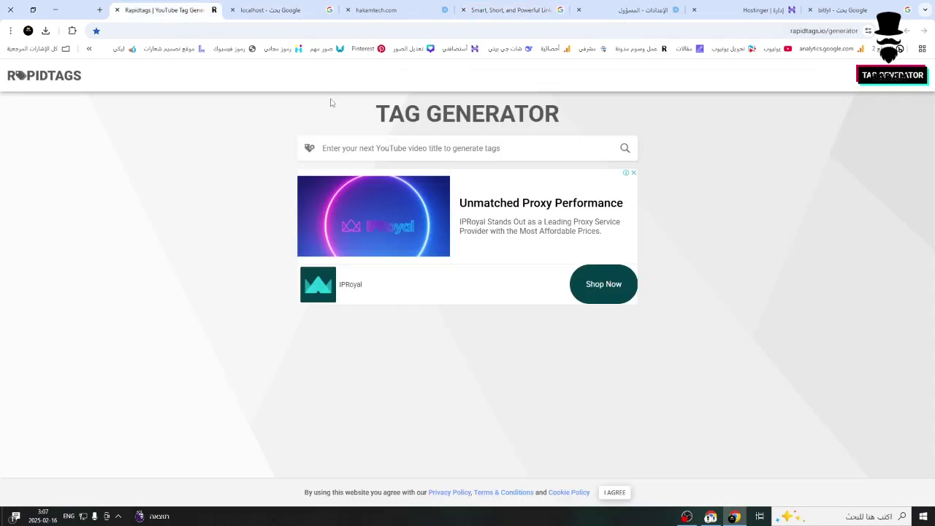
{"action": "right_click", "coordinate": [431, 148]}
{"action": "left_click", "coordinate": [468, 191]}
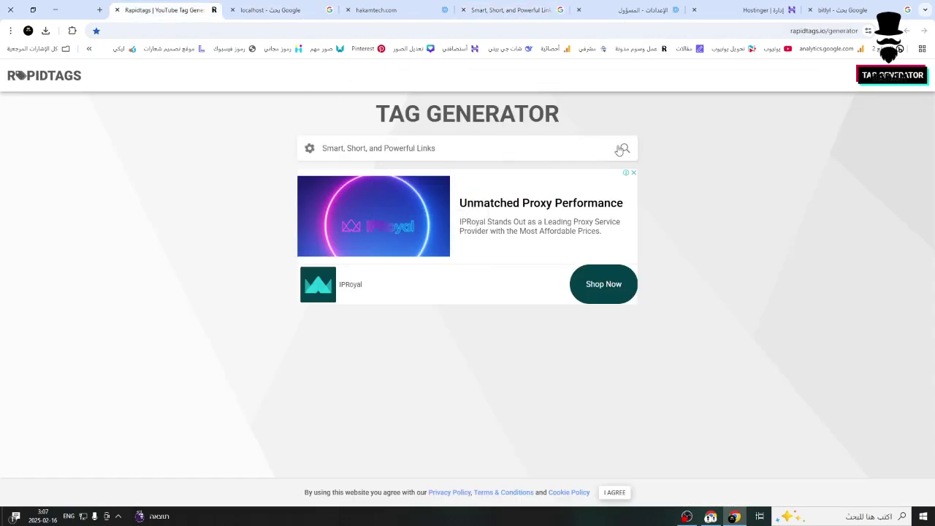
{"action": "left_click", "coordinate": [621, 149]}
{"action": "left_click", "coordinate": [330, 446]}
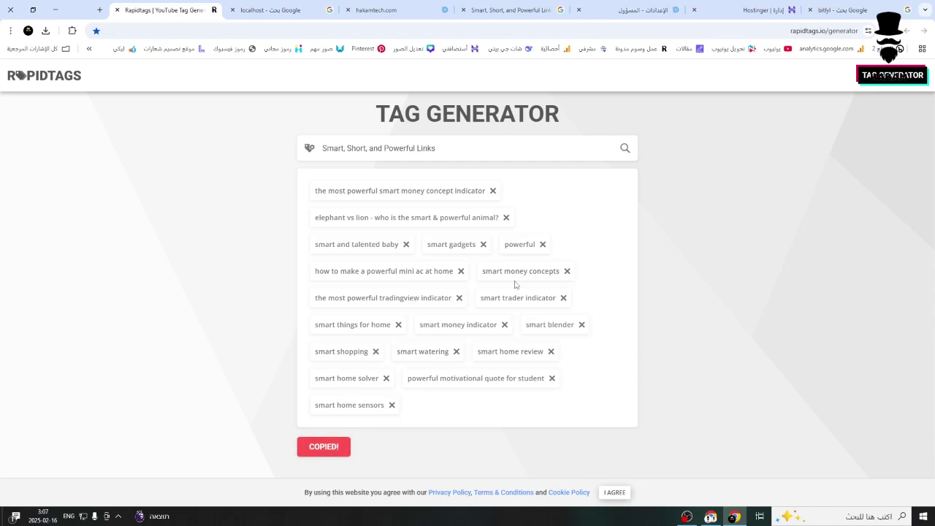
{"action": "left_click", "coordinate": [653, 9]}
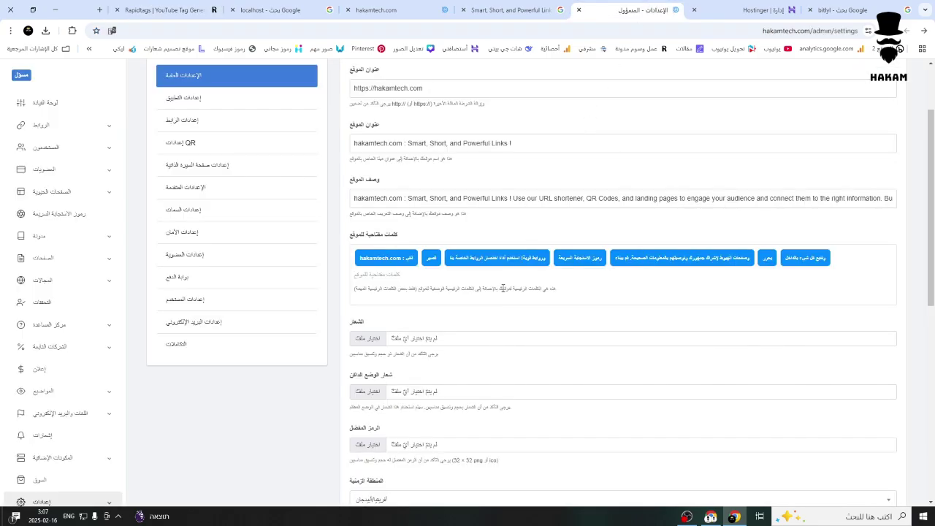
Step: Add the copied Rapidtags tags to the site keywords
{"action": "key", "text": "ctrl+v"}
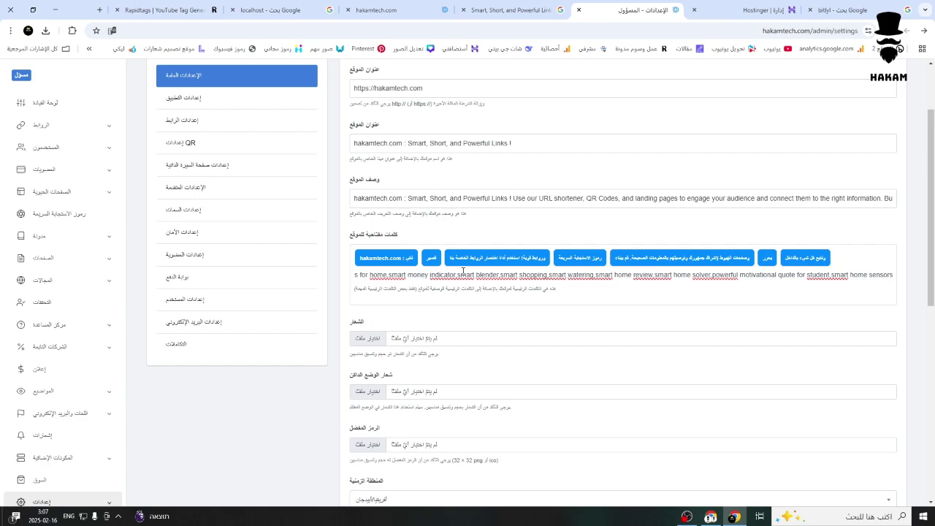
{"action": "key", "text": "Return"}
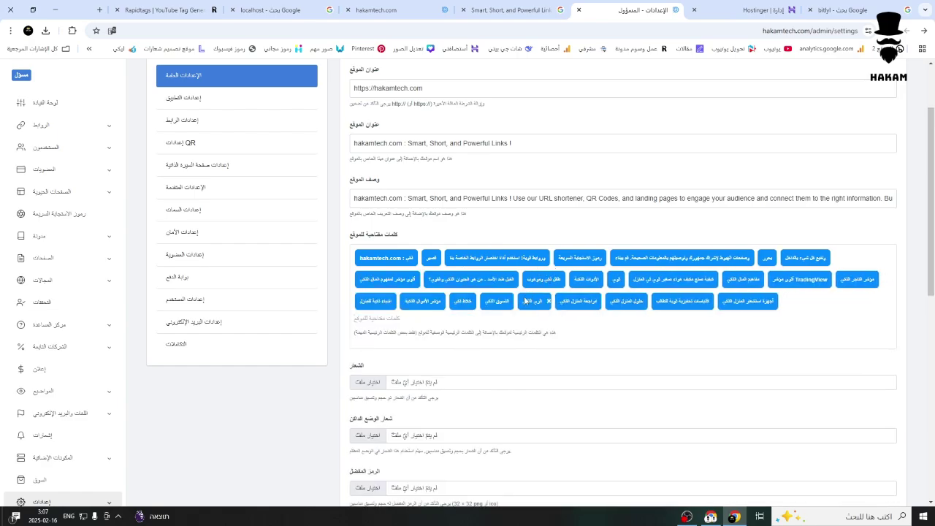
{"action": "scroll", "coordinate": [511, 277], "scroll_direction": "down", "scroll_amount": 2}
Step: Set avatar-male.png from the شغلي folder as the site logo
{"action": "left_click", "coordinate": [388, 239]}
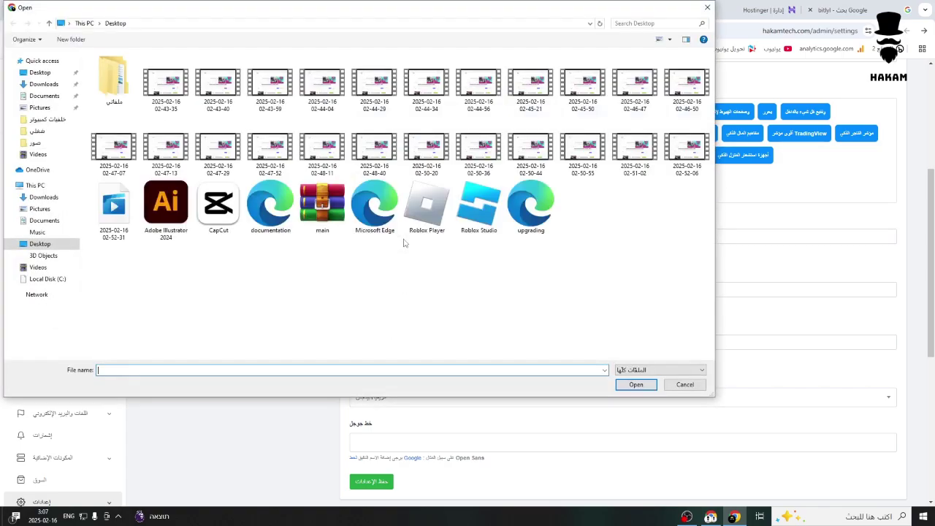
{"action": "double_click", "coordinate": [111, 72]}
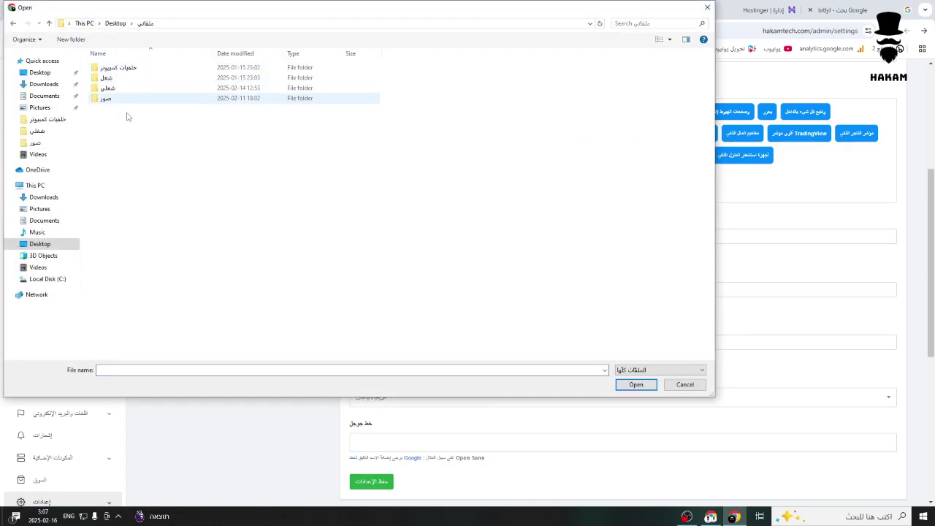
{"action": "double_click", "coordinate": [129, 87]}
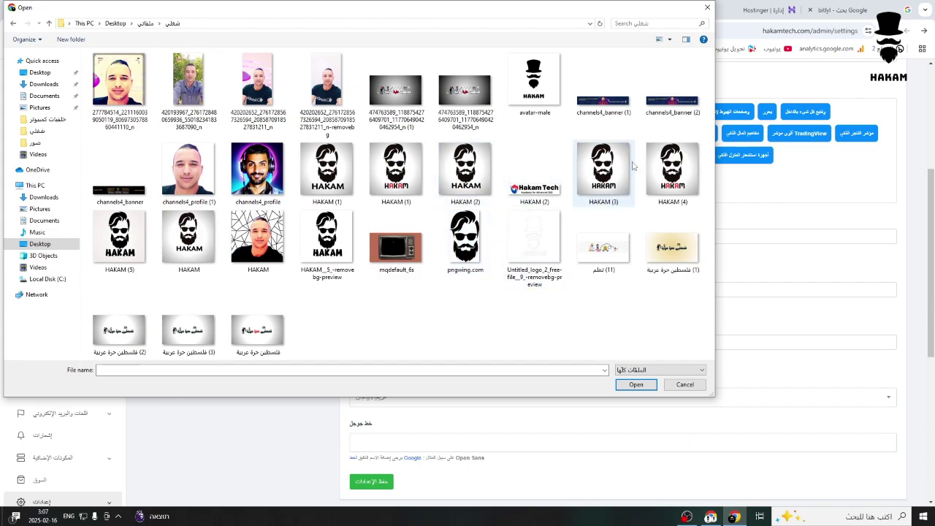
{"action": "double_click", "coordinate": [534, 80]}
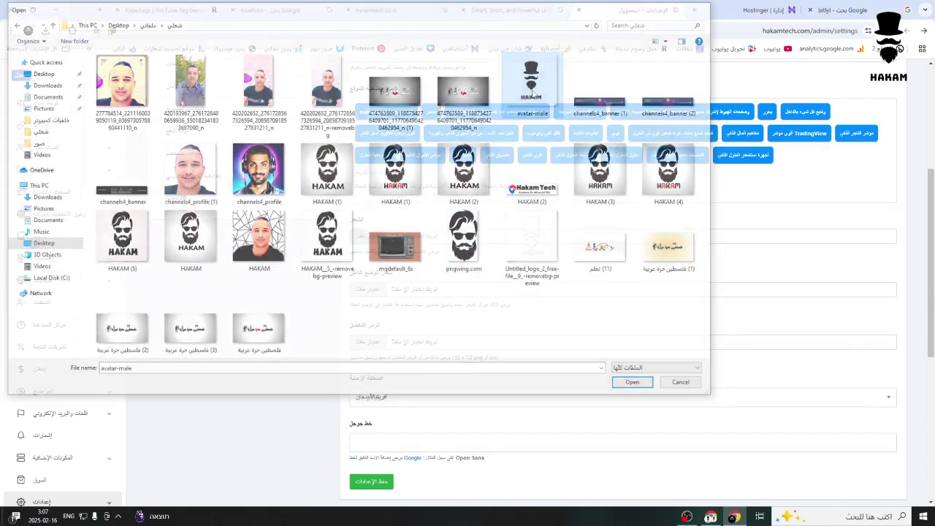
Step: Set Untitled_logo_2_free-file__9_-removebg-preview.png as the dark-mode logo
{"action": "scroll", "coordinate": [386, 205], "scroll_direction": "down", "scroll_amount": 2}
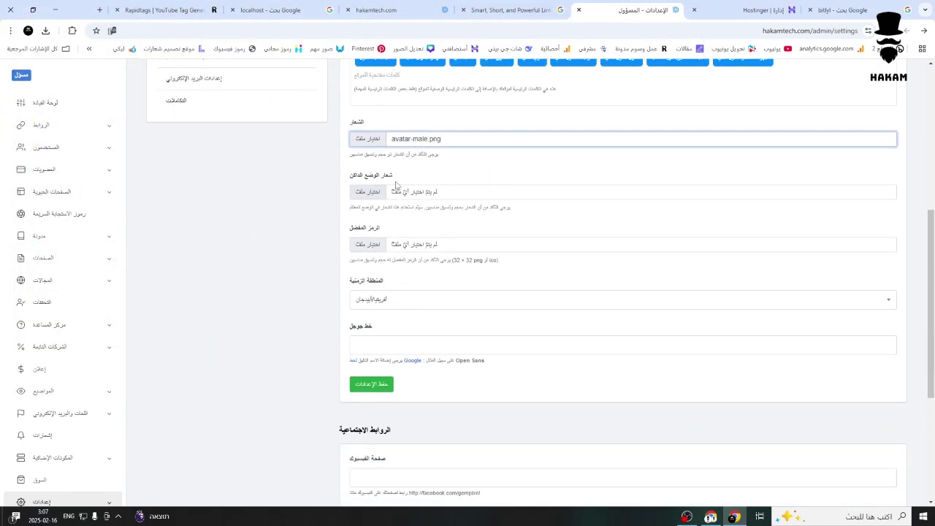
{"action": "left_click", "coordinate": [359, 193]}
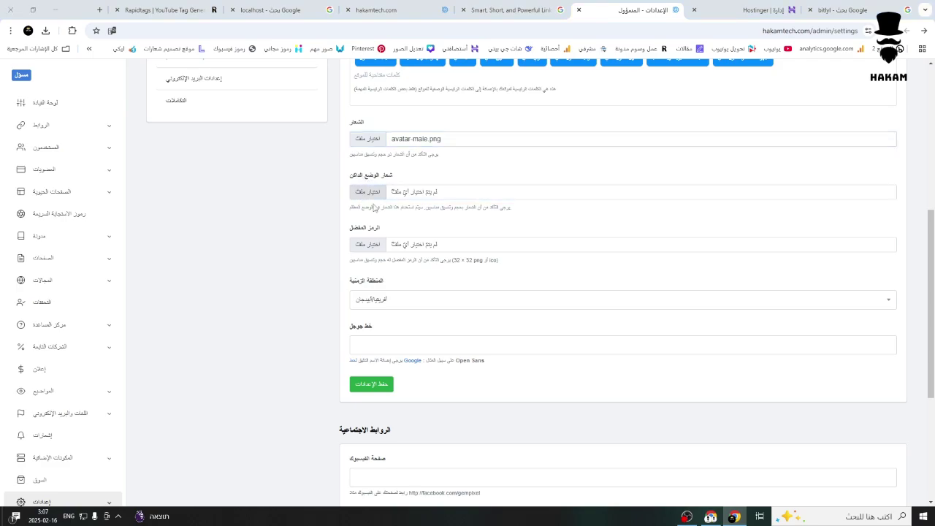
{"action": "double_click", "coordinate": [534, 240]}
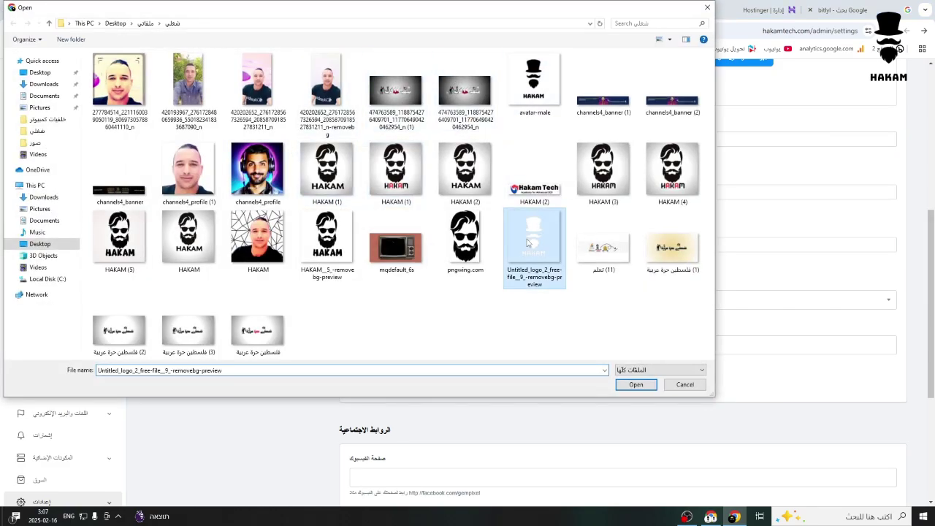
{"action": "left_click_drag", "start_coordinate": [385, 229], "coordinate": [348, 230]}
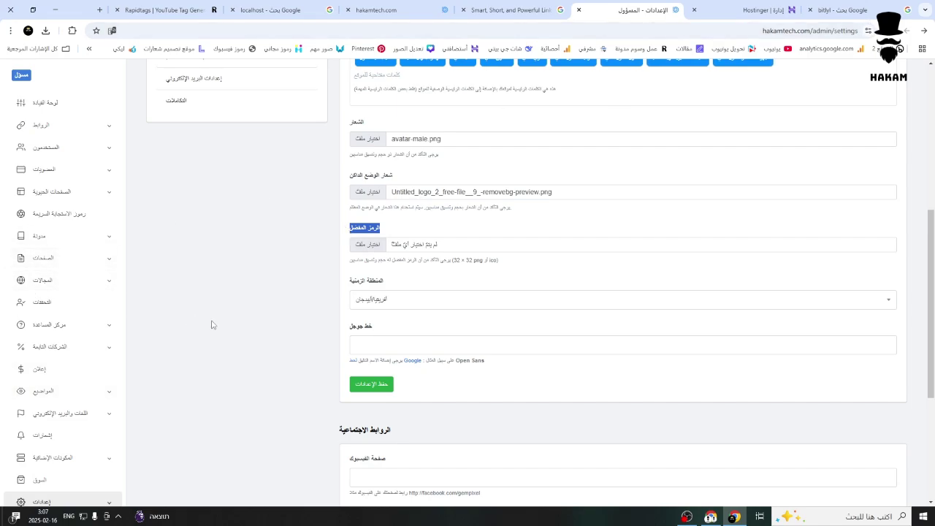
Step: Go through the Facebook, Twitter, Instagram and LinkedIn fields and save the general settings
{"action": "scroll", "coordinate": [290, 331], "scroll_direction": "down", "scroll_amount": 1}
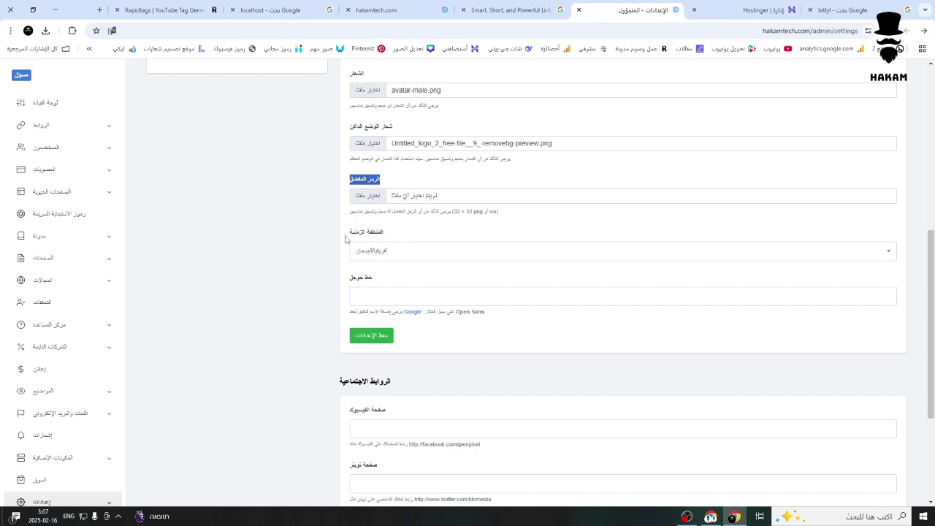
{"action": "left_click_drag", "start_coordinate": [381, 278], "coordinate": [351, 285]}
{"action": "scroll", "coordinate": [363, 310], "scroll_direction": "down", "scroll_amount": 3}
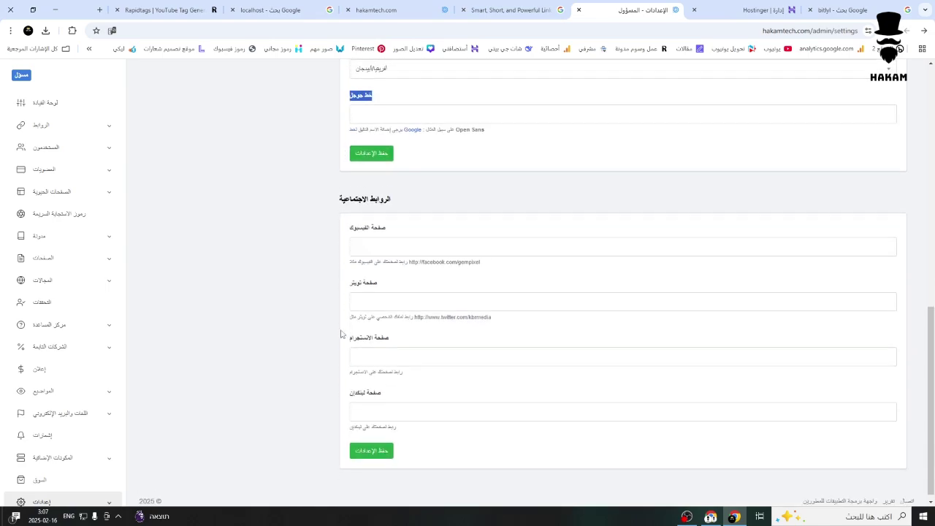
{"action": "left_click", "coordinate": [400, 236]}
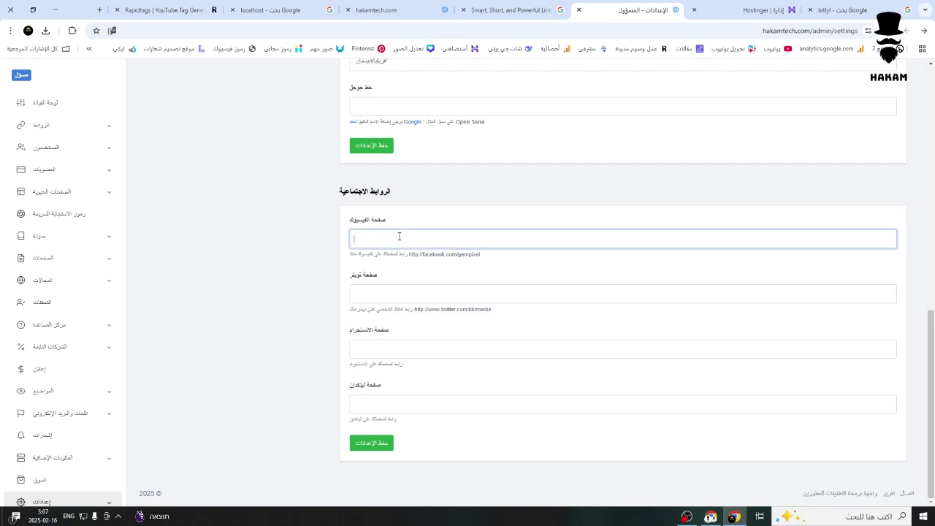
{"action": "left_click", "coordinate": [384, 290]}
{"action": "left_click", "coordinate": [381, 349]}
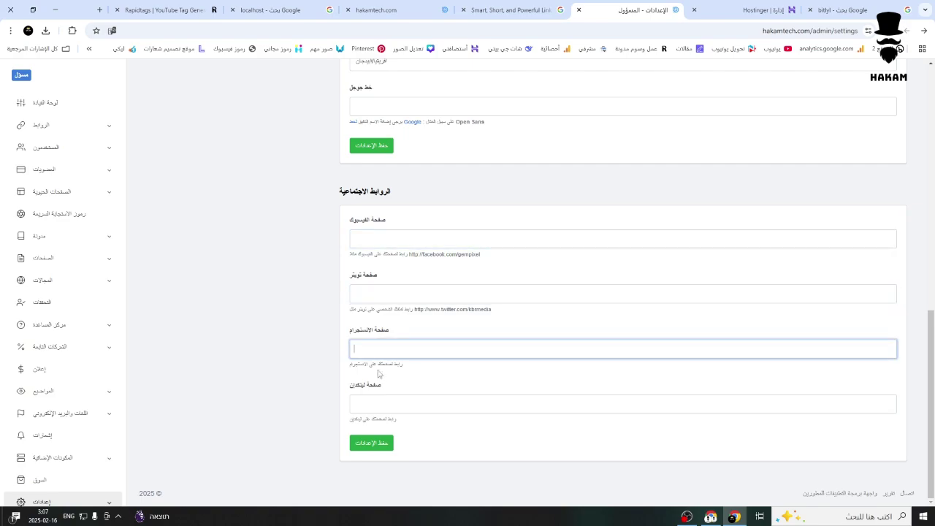
{"action": "left_click", "coordinate": [382, 398]}
{"action": "left_click", "coordinate": [372, 449]}
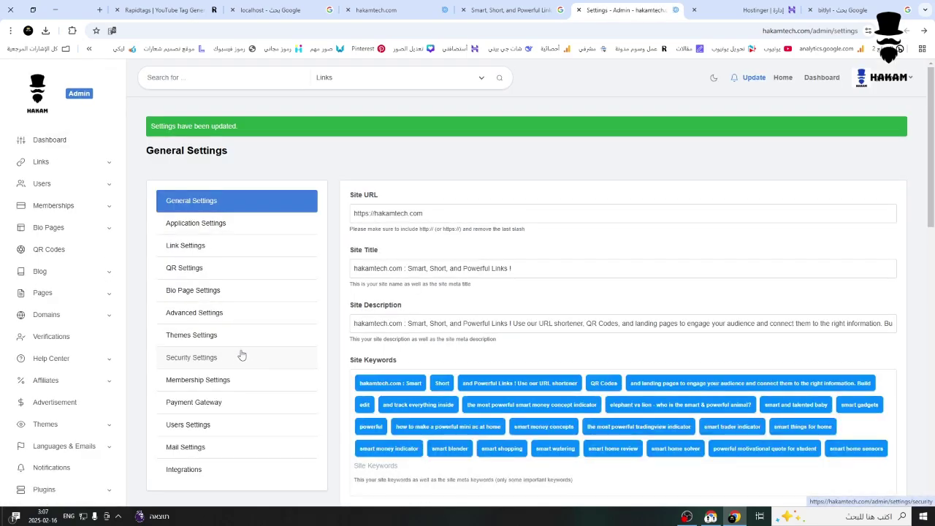
Step: Open Settings > Application Settings from the sidebar
{"action": "scroll", "coordinate": [91, 367], "scroll_direction": "down", "scroll_amount": 2}
{"action": "scroll", "coordinate": [90, 367], "scroll_direction": "down", "scroll_amount": 1}
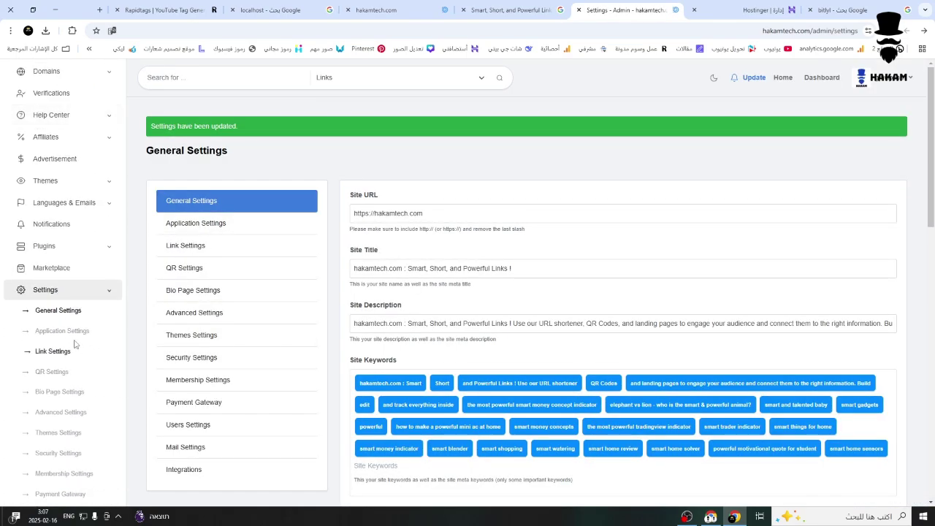
{"action": "left_click", "coordinate": [57, 331]}
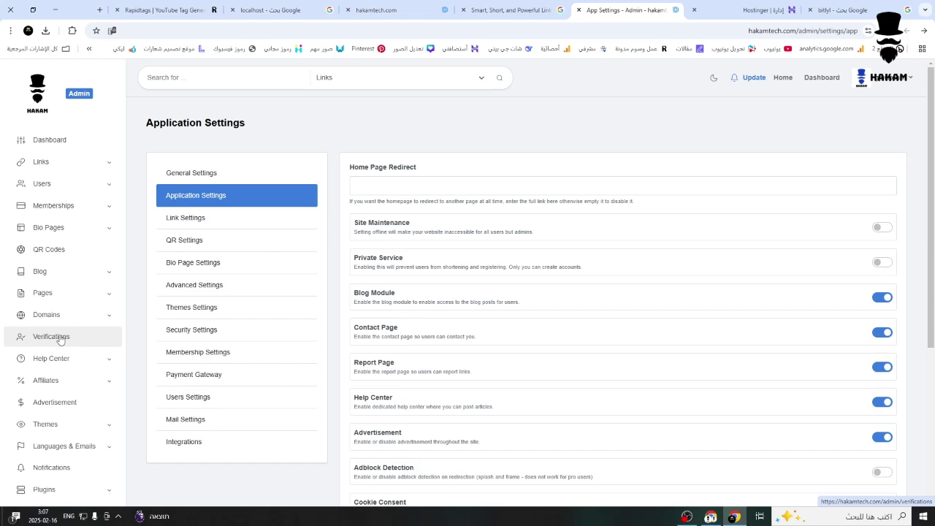
Step: Translate the admin page into Arabic and open the Link Settings page
{"action": "right_click", "coordinate": [338, 124]}
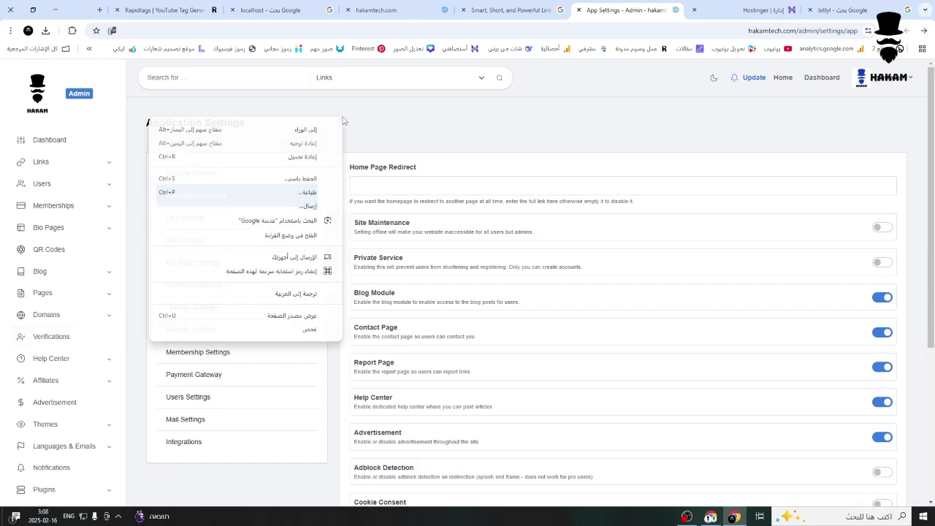
{"action": "left_click", "coordinate": [287, 293]}
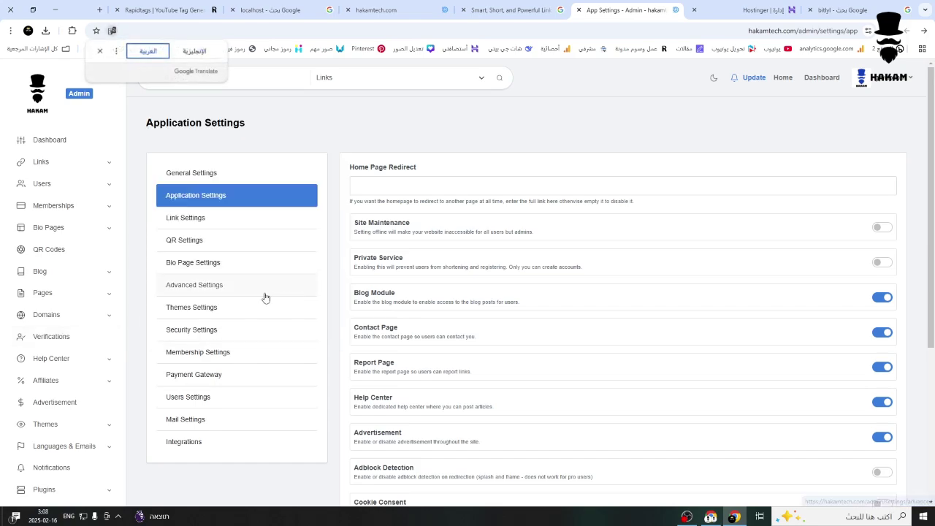
{"action": "left_click", "coordinate": [398, 180]}
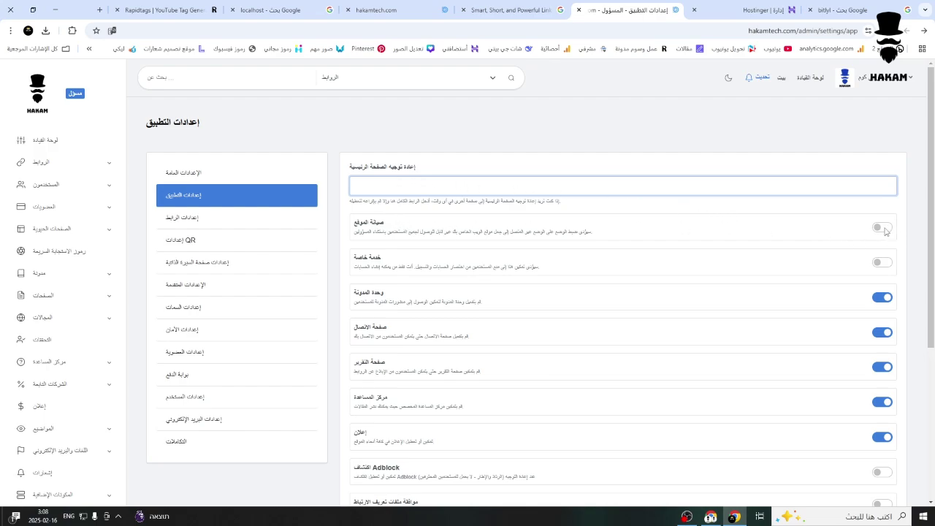
{"action": "left_click", "coordinate": [241, 224]}
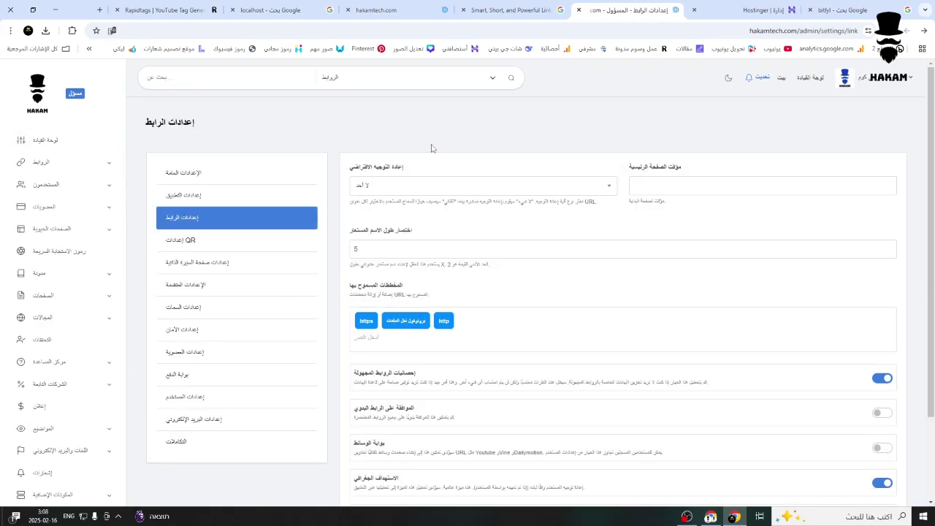
{"action": "left_click", "coordinate": [414, 187]}
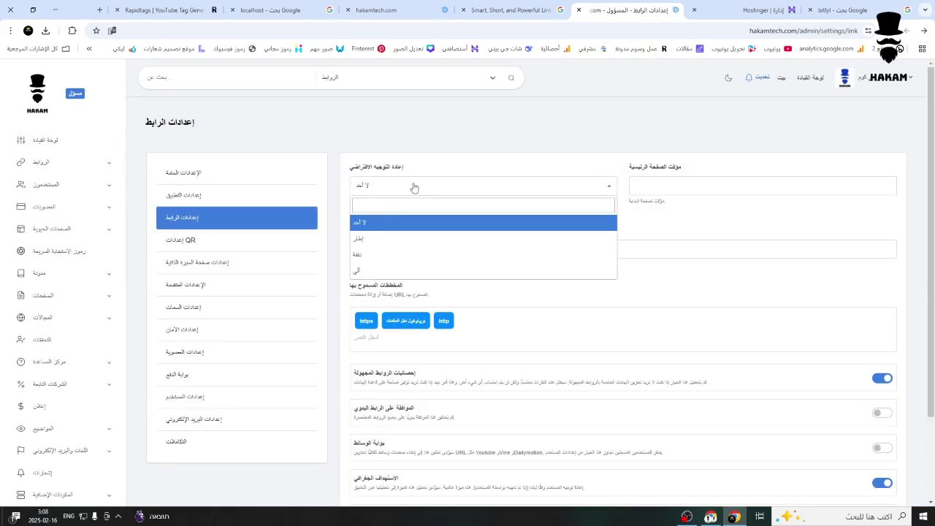
{"action": "left_click", "coordinate": [441, 142]}
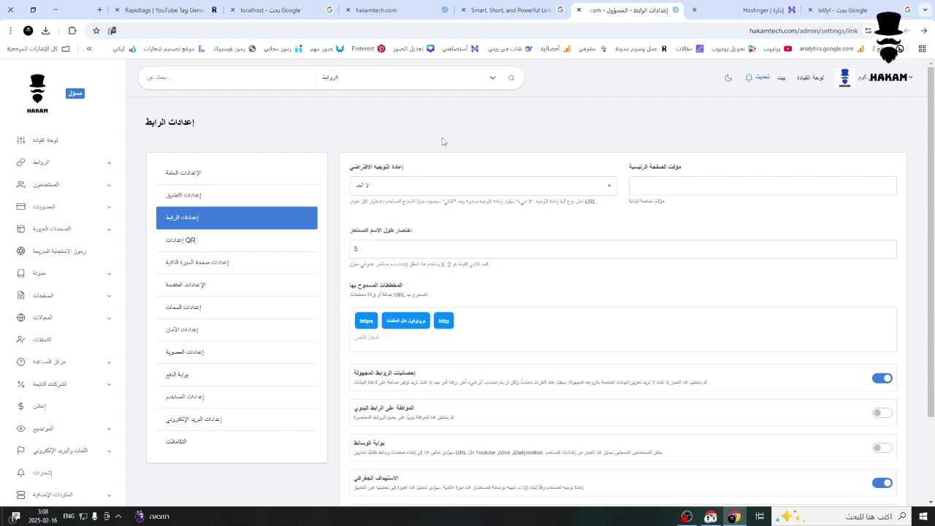
{"action": "left_click", "coordinate": [436, 188]}
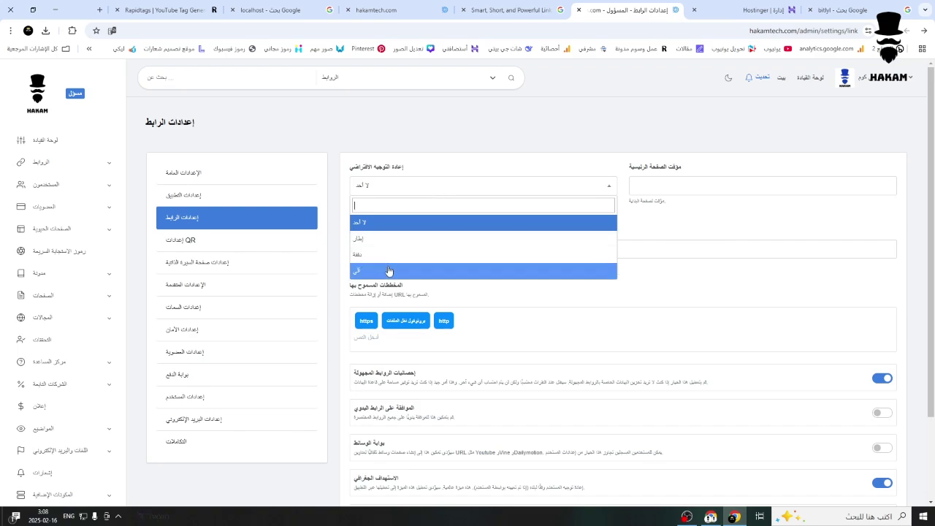
{"action": "left_click", "coordinate": [431, 143]}
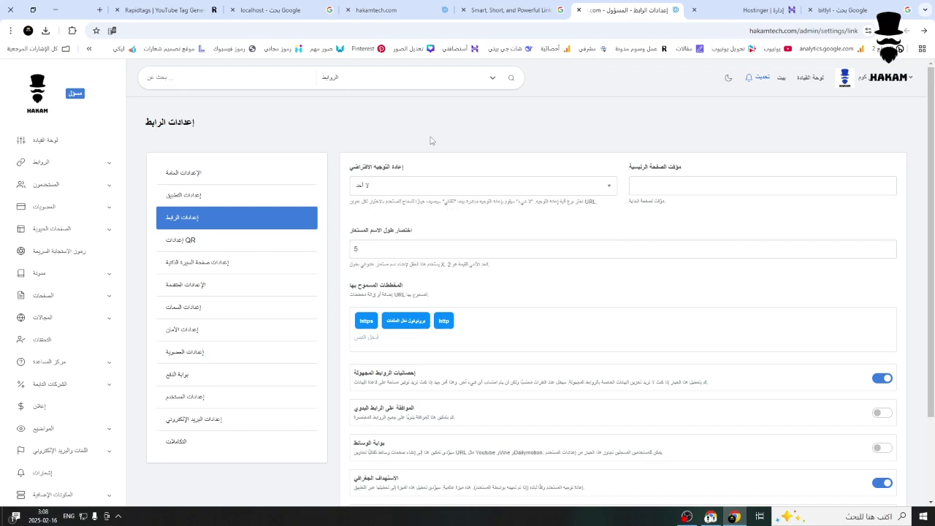
{"action": "left_click_drag", "start_coordinate": [406, 249], "coordinate": [350, 246]}
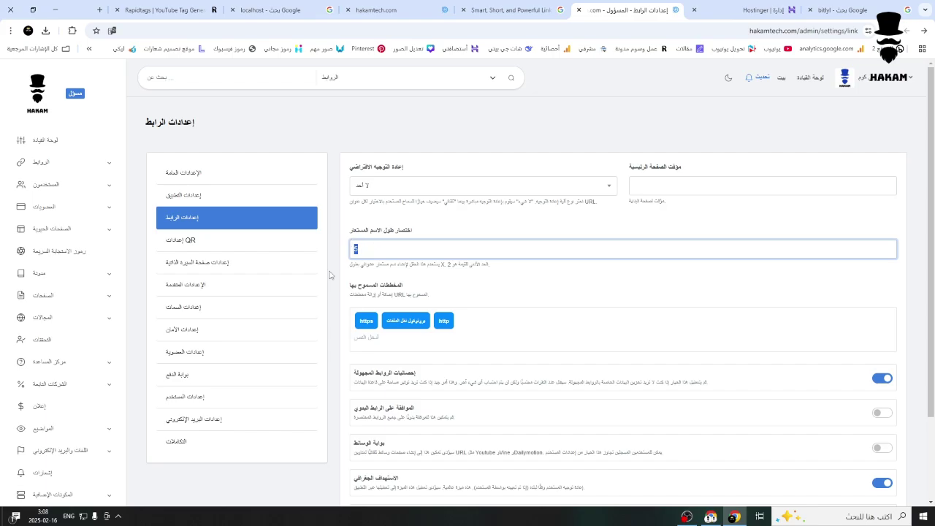
{"action": "scroll", "coordinate": [193, 368], "scroll_direction": "down", "scroll_amount": 3}
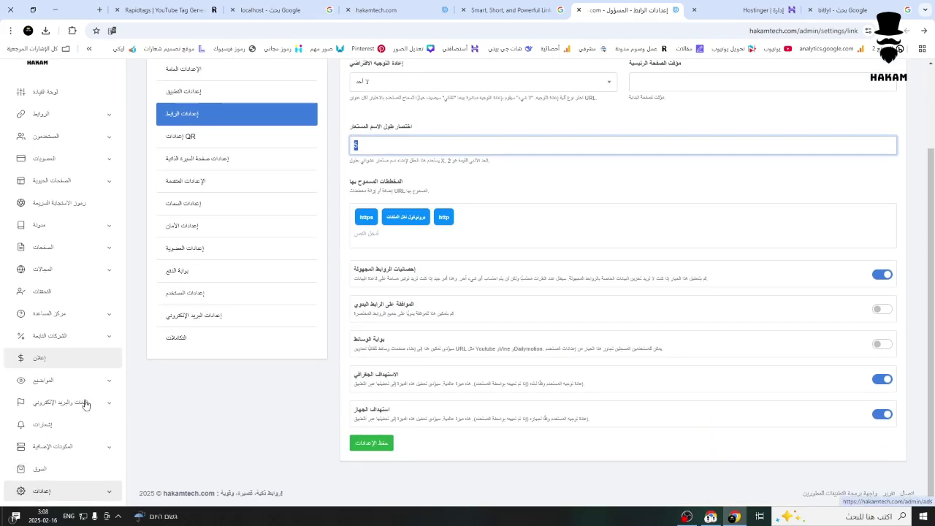